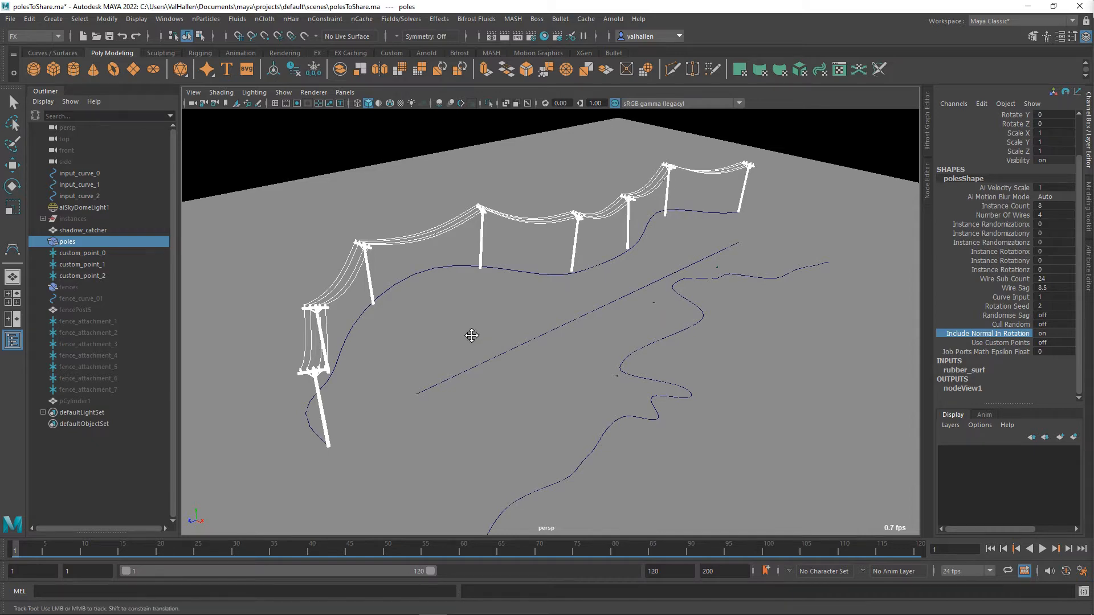
Select input_curve_2, the curve under the telephone poles, and switch it to control vertex editing
left_click_drag(472, 337, 539, 320, "alt")
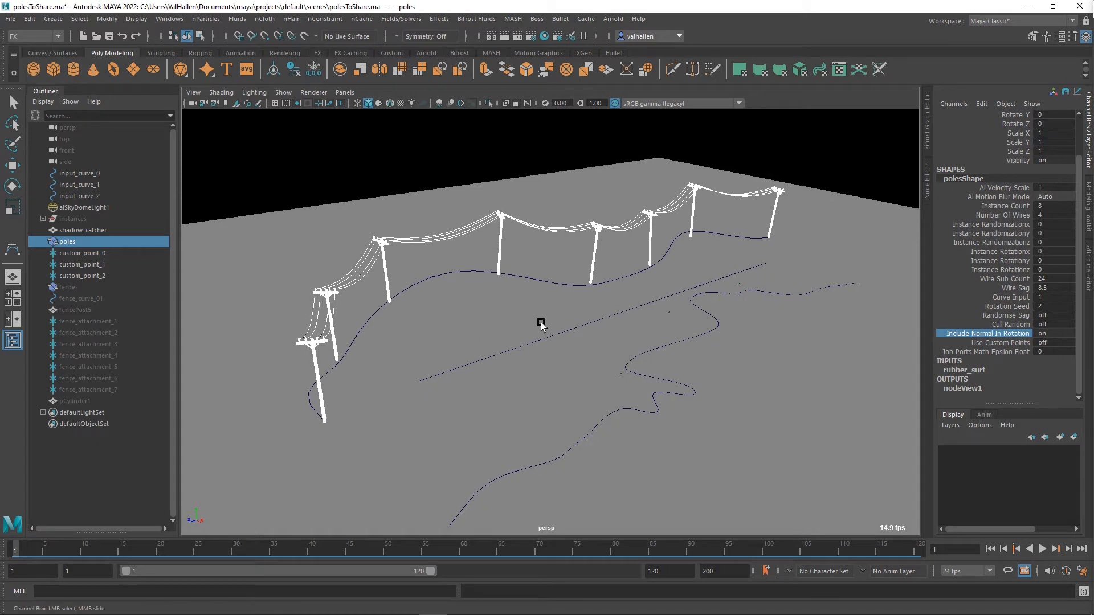
middle_click_drag(540, 320, 519, 325, "alt")
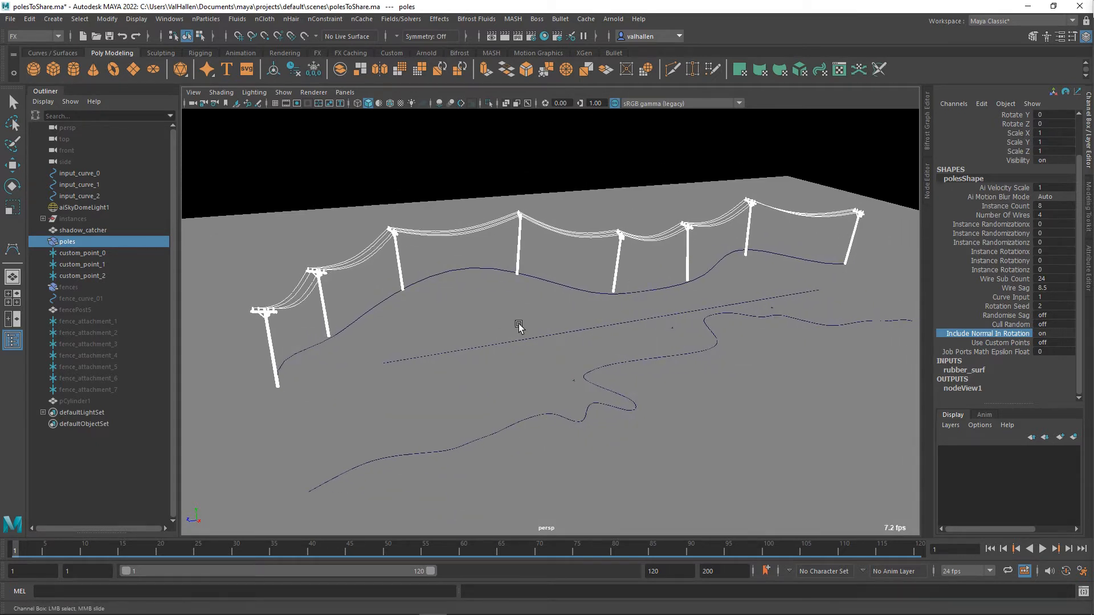
left_click_drag(508, 324, 504, 326, "alt")
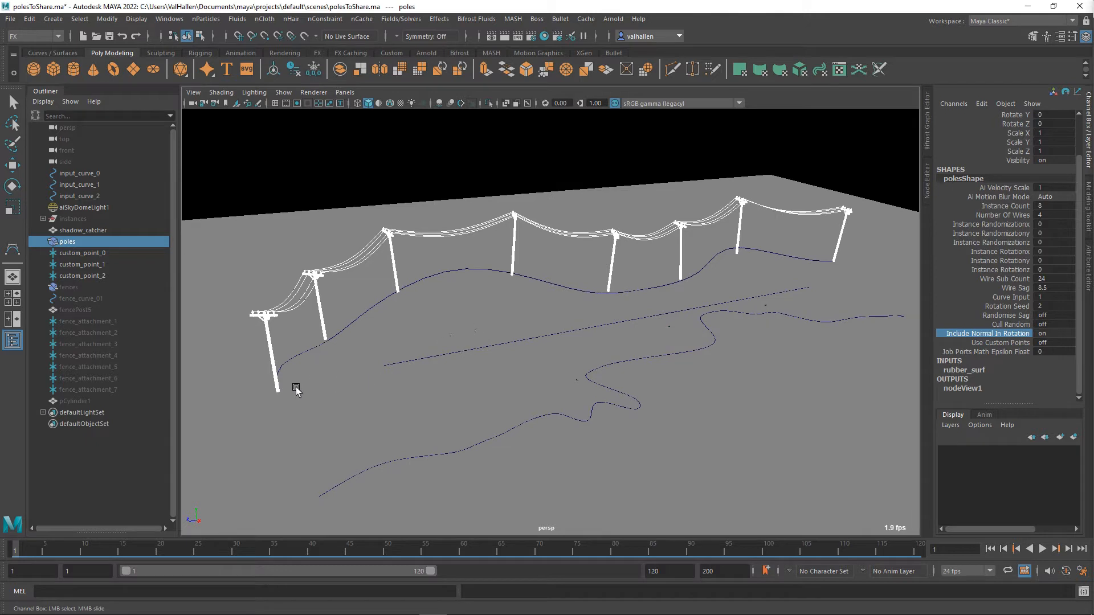
left_click(432, 280)
left_click_drag(446, 283, 456, 315, "alt")
key("w")
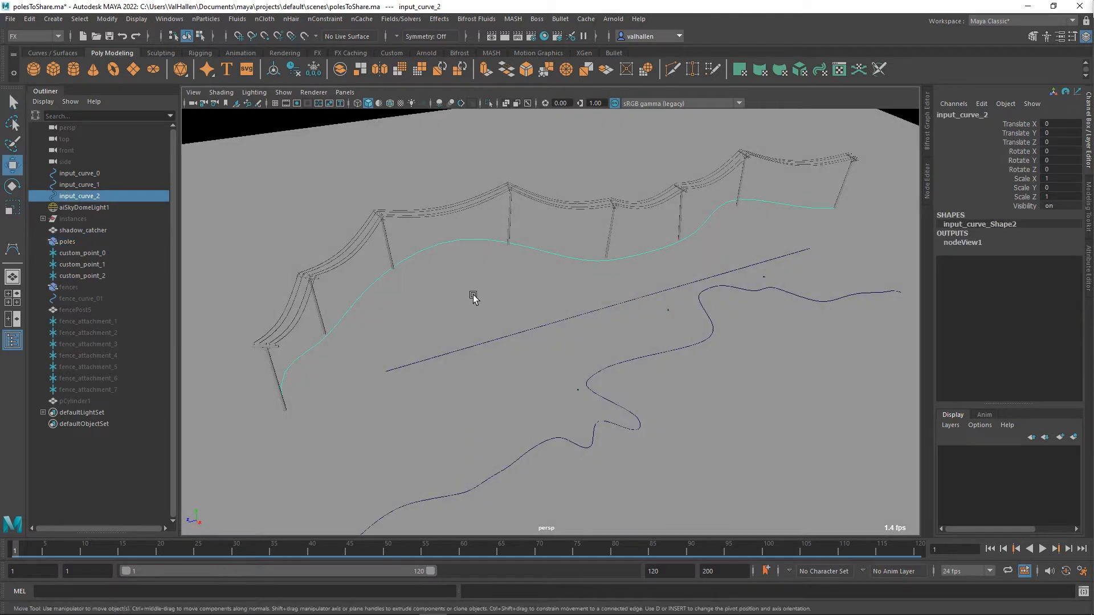
right_click(510, 287)
key("ctrl+z")
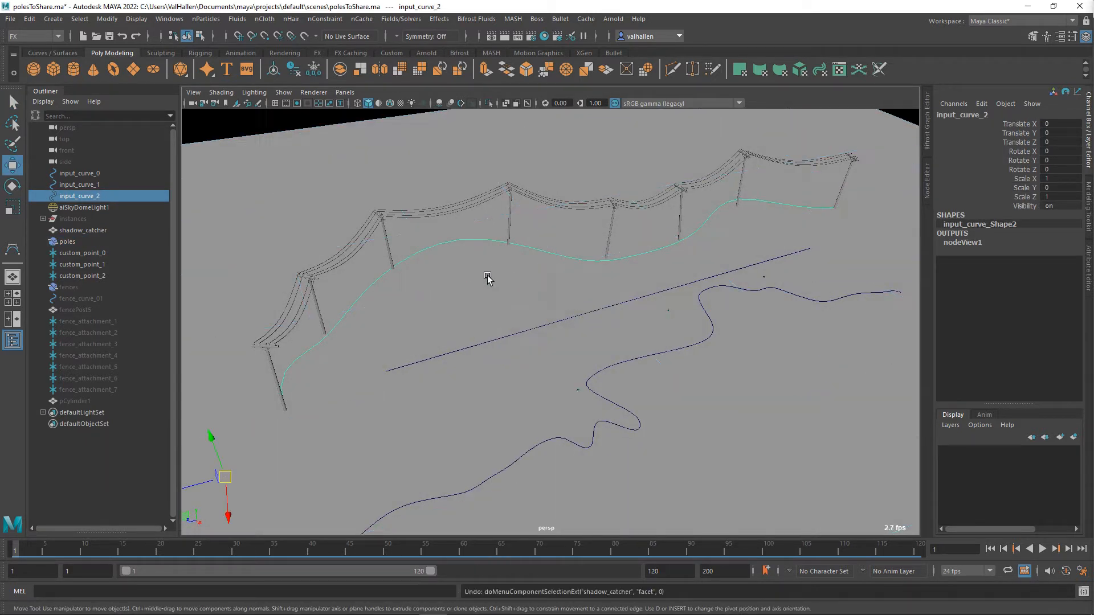
right_click(469, 239)
right_click_drag(469, 242, 402, 239)
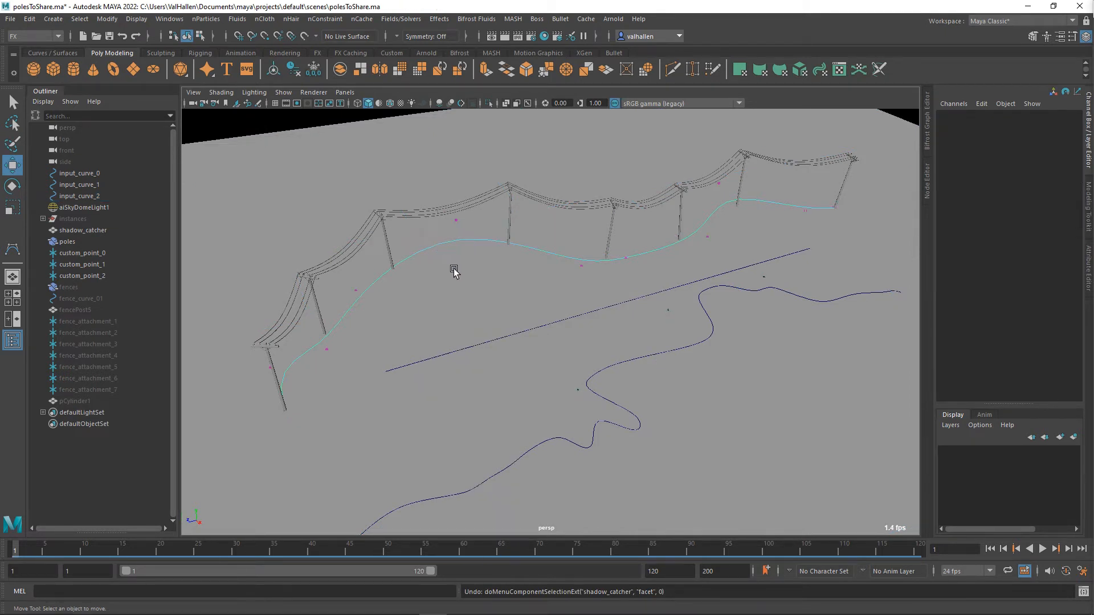
Reshape input_curve_2 by moving control vertices near the closest end of the pole line
left_click(457, 222)
left_click_drag(452, 270, 422, 335, "alt")
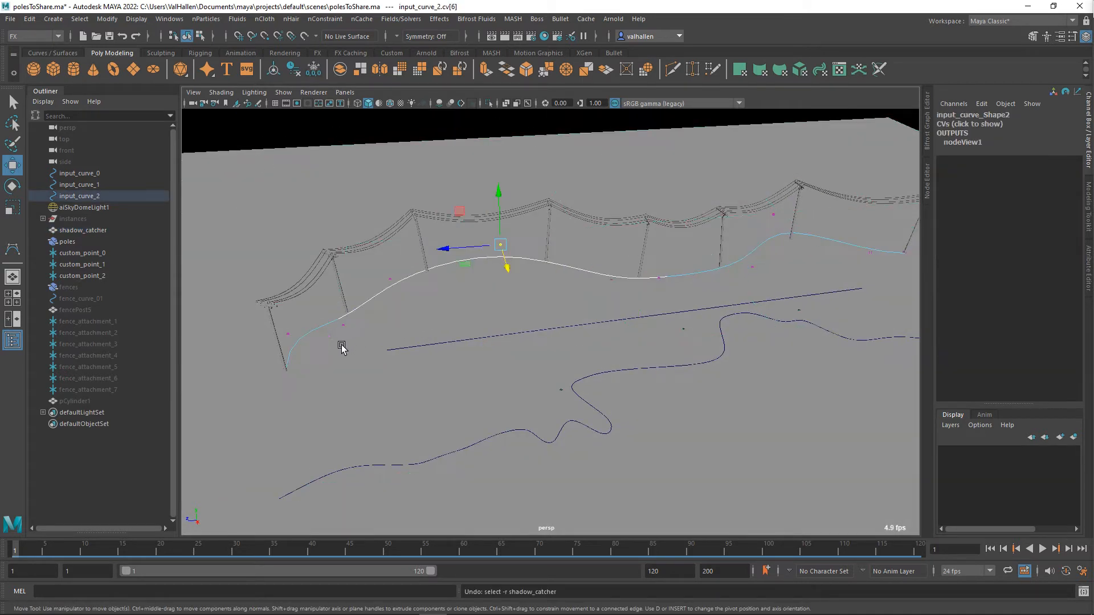
left_click(343, 326)
left_click_drag(339, 356, 347, 323)
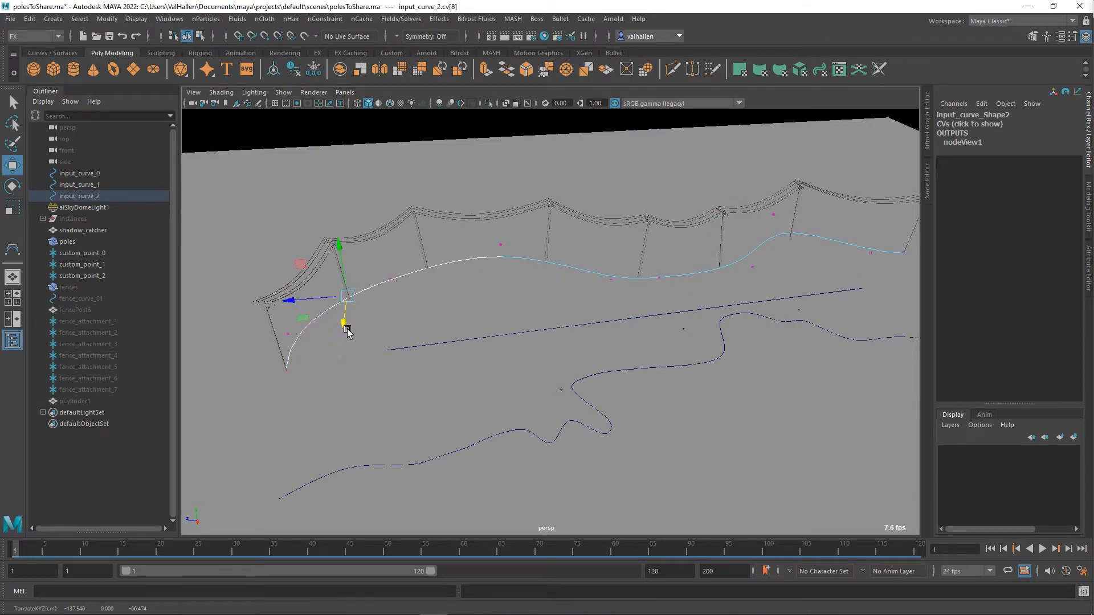
left_click_drag(447, 310, 254, 353, "alt")
left_click(280, 338)
middle_click_drag(531, 339, 366, 335, "alt")
left_click_drag(474, 318, 608, 306, "alt")
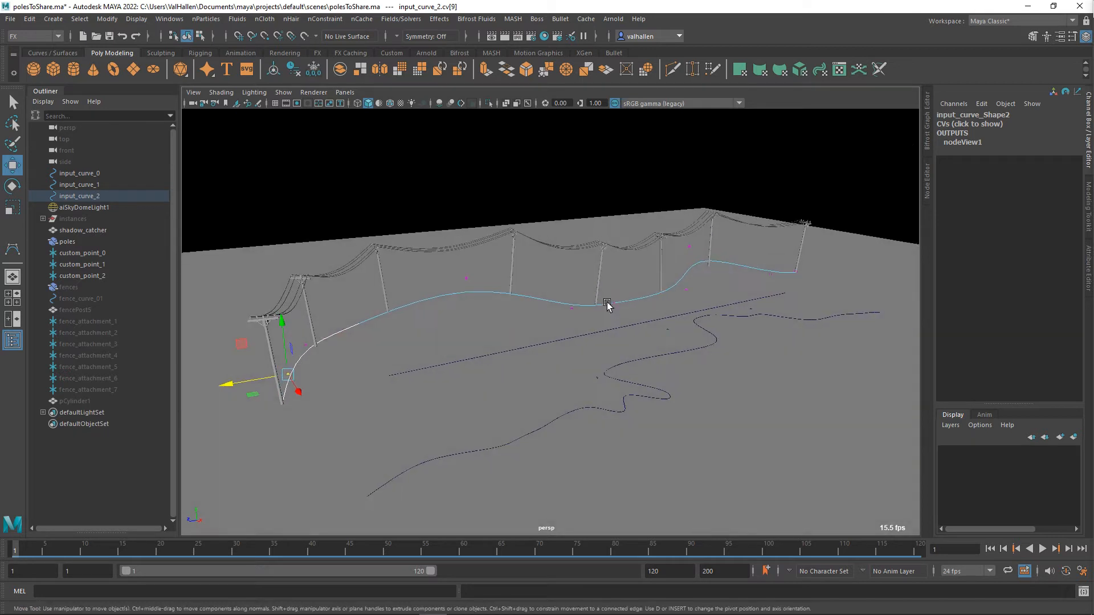
Select the poles object and examine its shape attributes alongside the pole line in the viewport
left_click(91, 241)
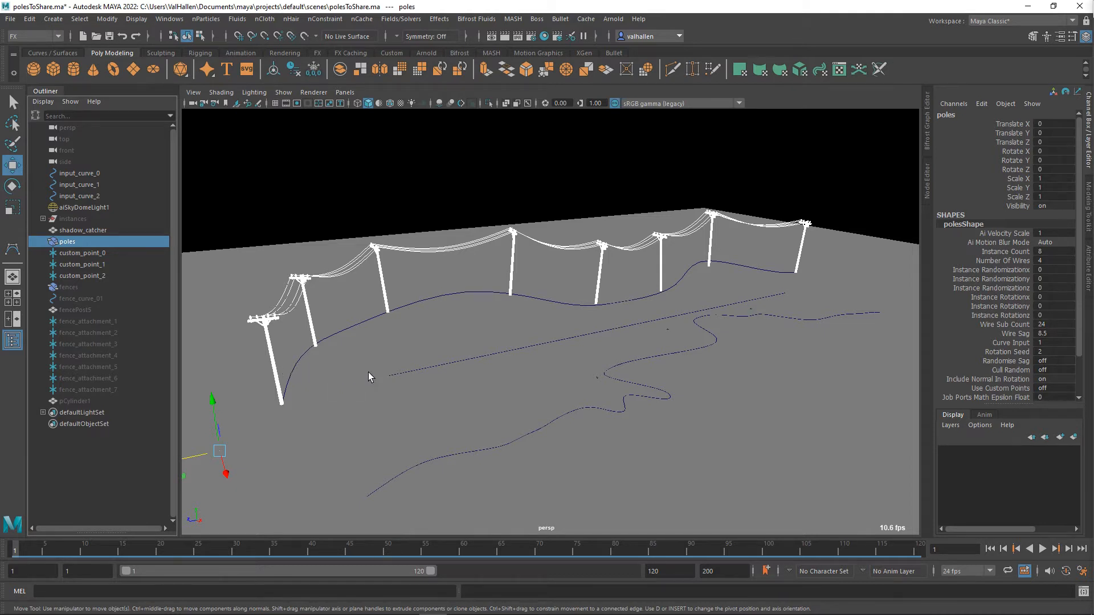
left_click_drag(396, 372, 379, 370, "alt")
middle_click_drag(410, 363, 374, 383, "alt")
scroll(384, 377, "down", 1)
scroll(384, 377, "up", 1)
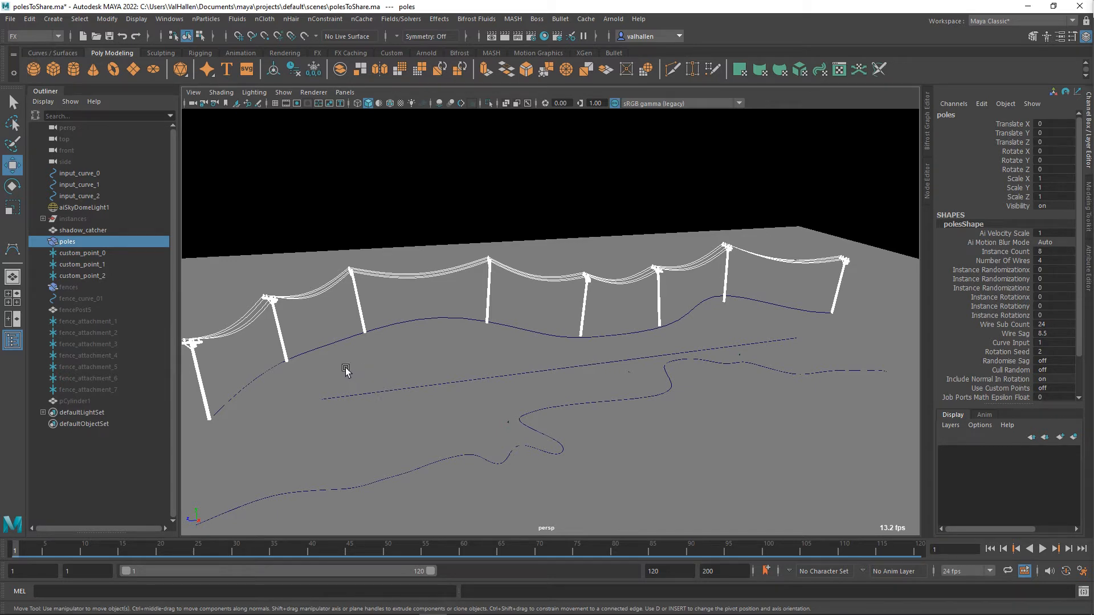
middle_click_drag(342, 367, 364, 378, "alt")
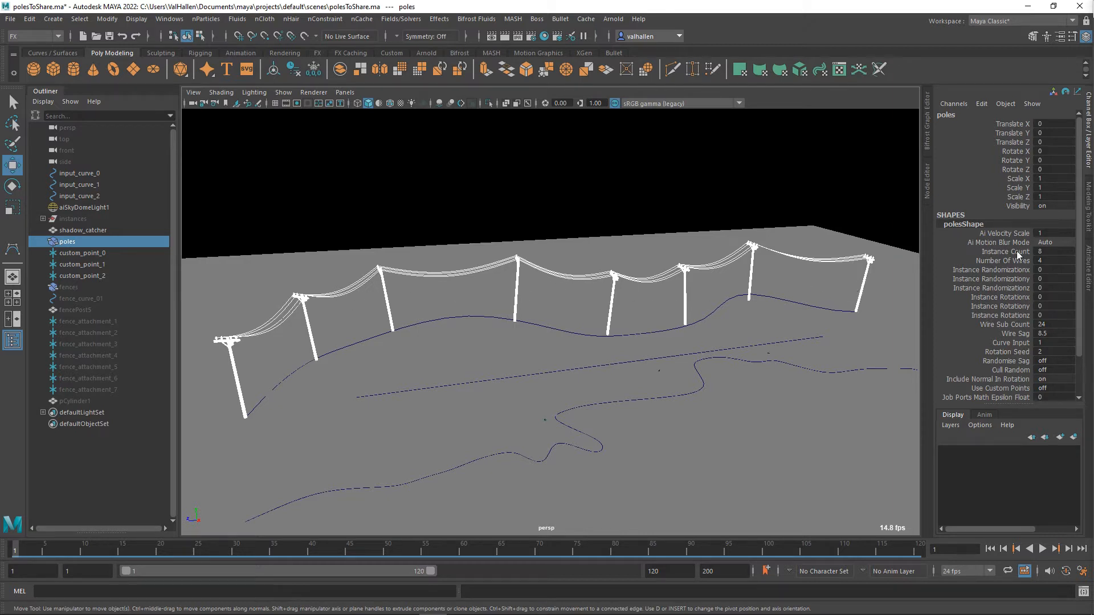
scroll(989, 236, "down", 2)
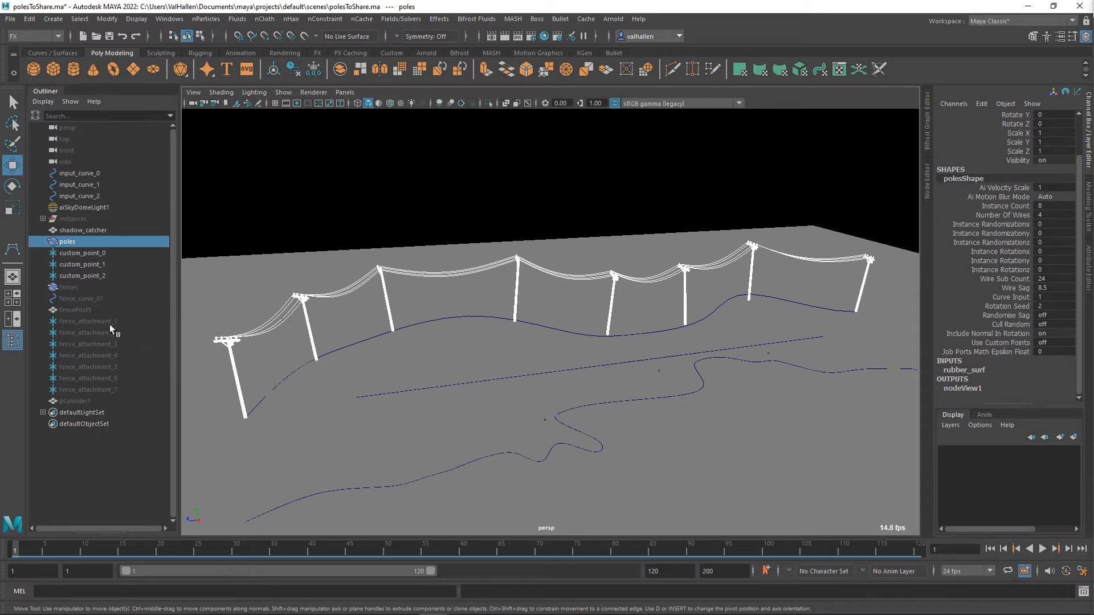
Unhide the fences object to view its row of posts, and hide it again
left_click(72, 289)
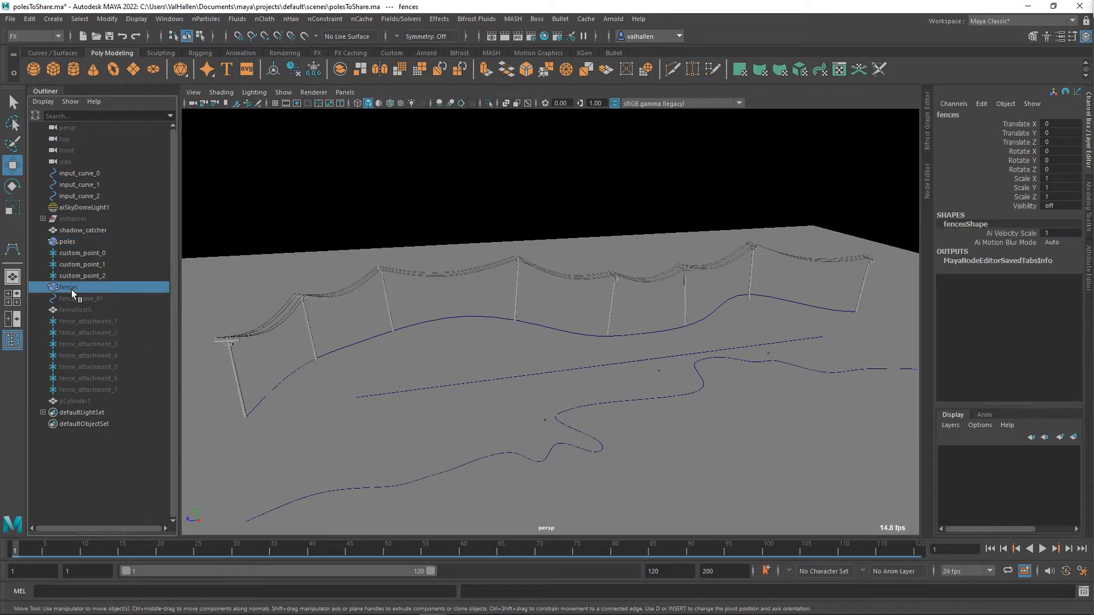
key("shift+h")
left_click_drag(537, 399, 626, 364, "alt")
right_click_drag(627, 365, 598, 365, "alt")
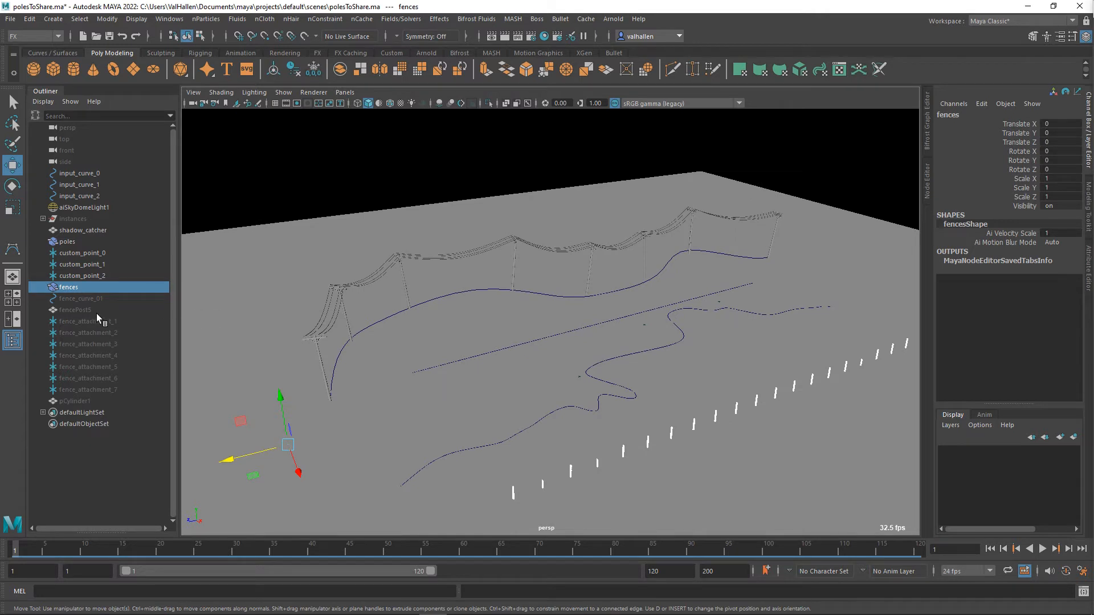
Open the Node Editor and clear the existing fencesShape graph
left_click(73, 242)
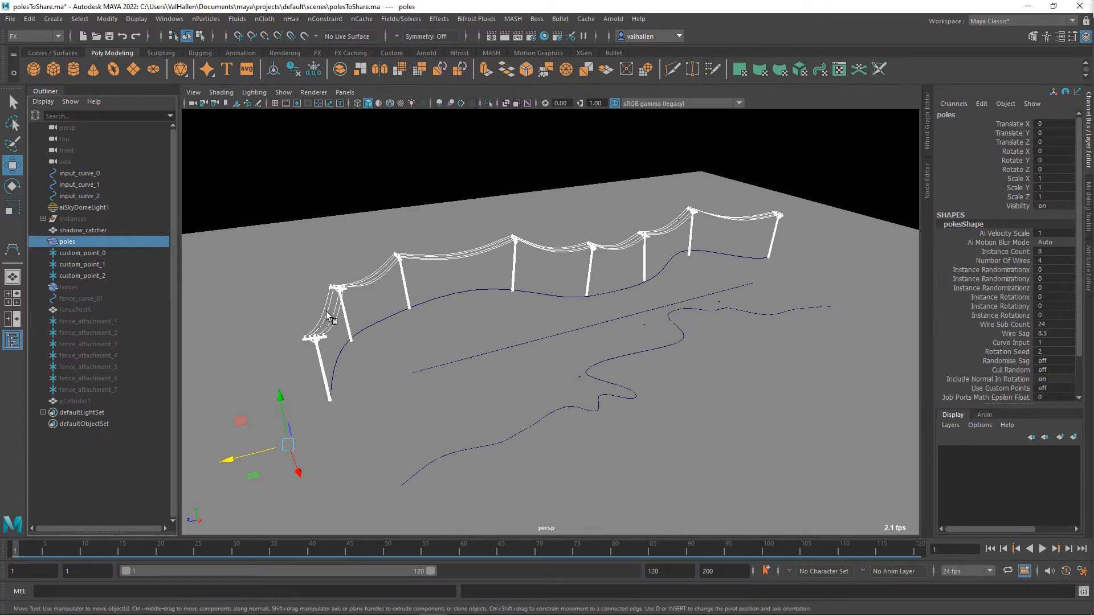
middle_click_drag(424, 324, 374, 334, "alt")
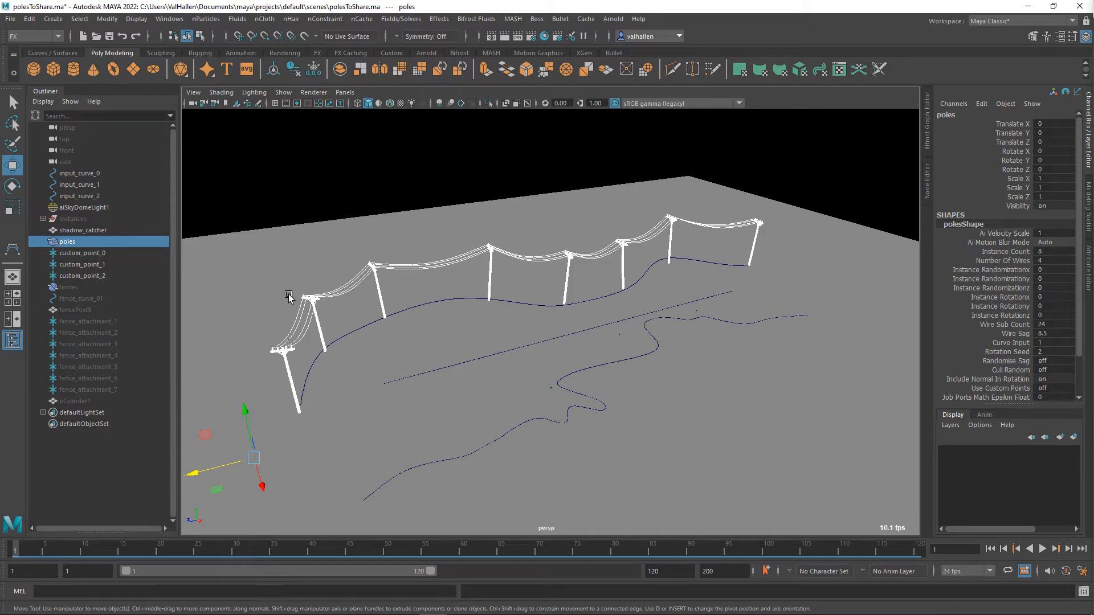
left_click(931, 184)
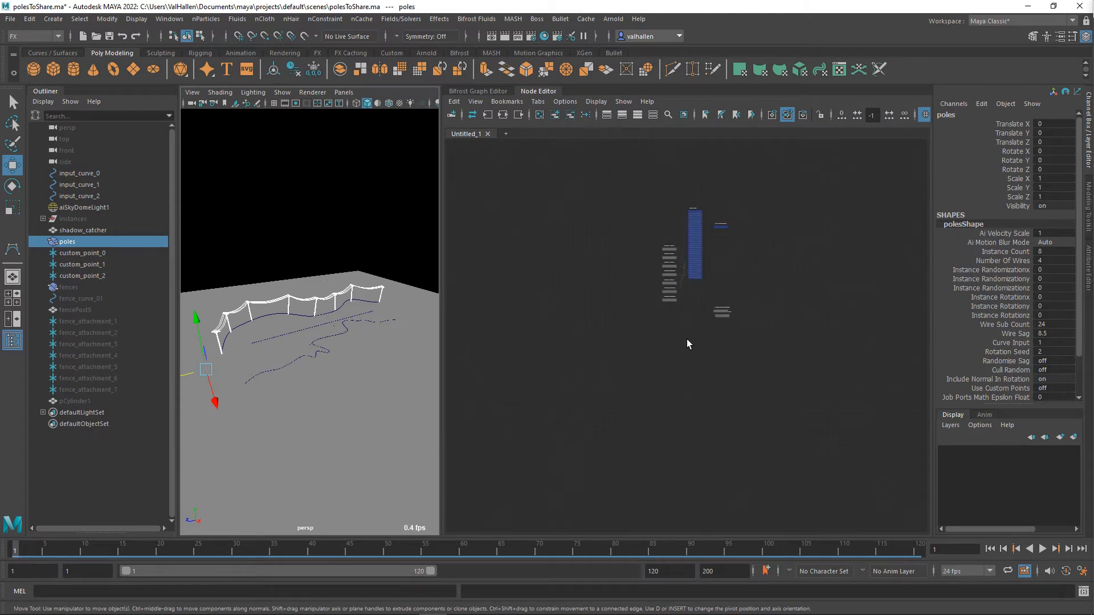
scroll(686, 339, "up", 4)
middle_click_drag(703, 299, 682, 421, "alt")
scroll(707, 364, "down", 2)
middle_click_drag(740, 313, 716, 412, "alt")
scroll(731, 386, "up", 1)
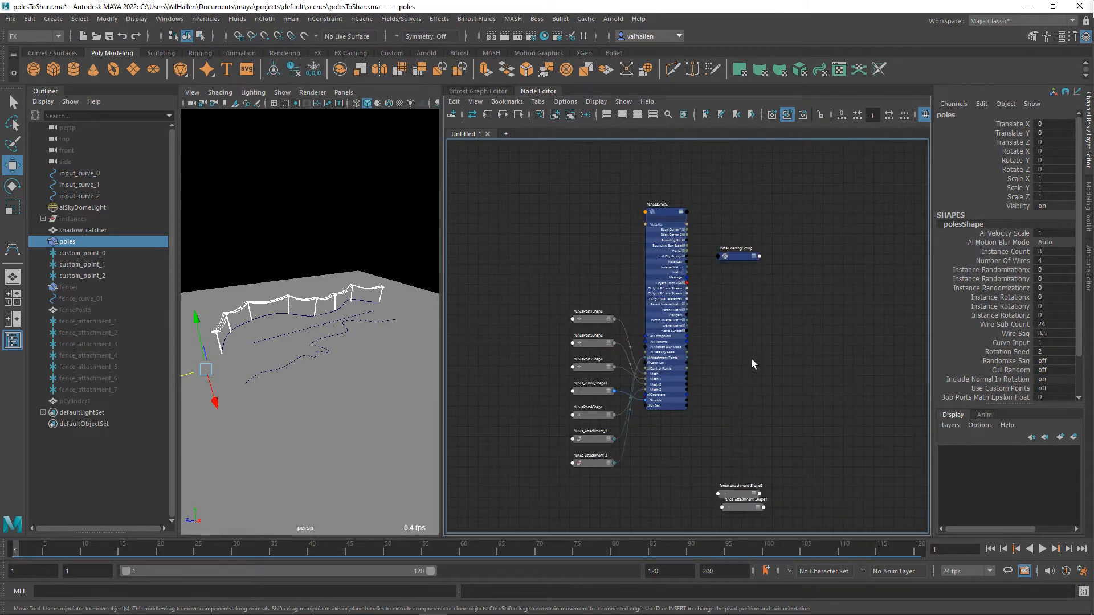
middle_click_drag(752, 364, 754, 379, "alt")
left_click(671, 233)
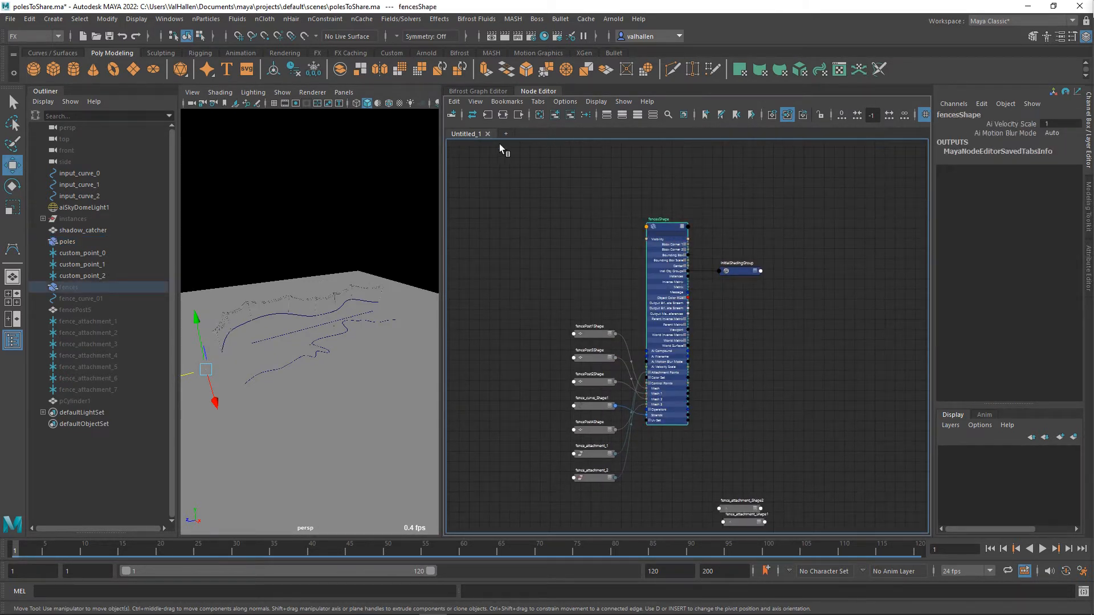
left_click(542, 116)
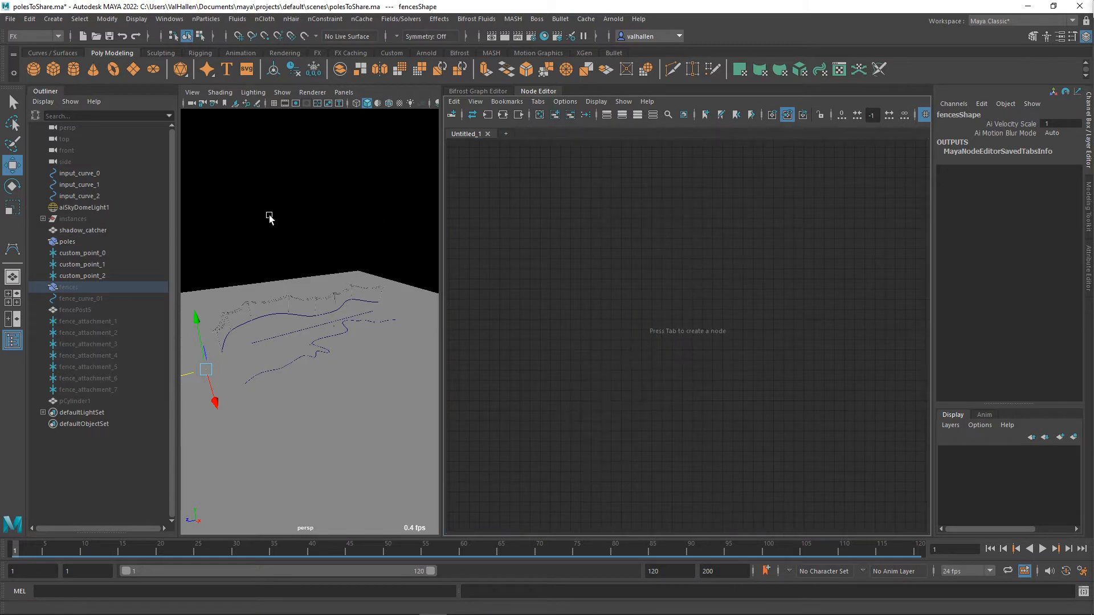
Graph the input and output connections of poles, and expand the polesShape node to show all its attributes
left_click(68, 242)
left_click(503, 115)
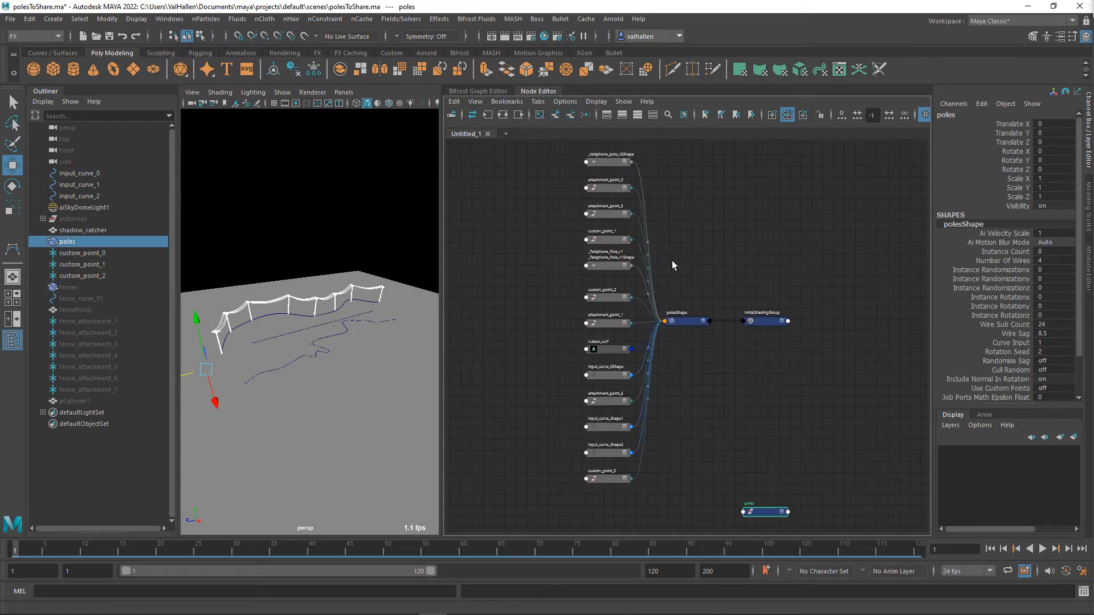
left_click(695, 340)
key("3")
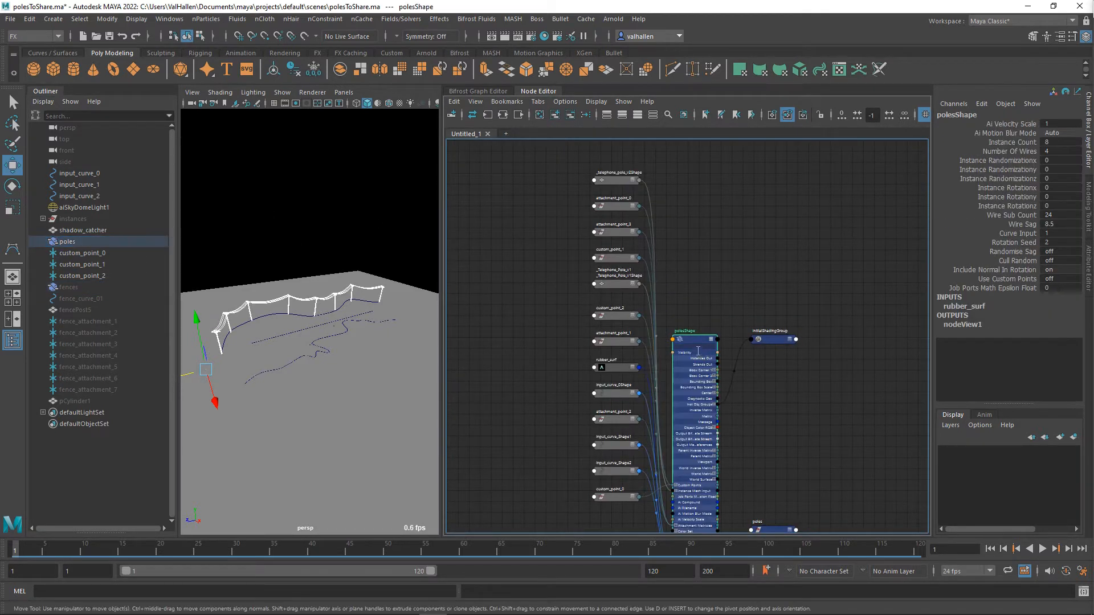
left_click_drag(701, 350, 705, 142)
middle_click_drag(784, 185, 910, 213, "alt")
scroll(801, 247, "up", 4)
scroll(711, 270, "down", 4)
middle_click_drag(607, 323, 611, 309, "alt")
Arrange the attachment_point_0 and attachment_point_1 nodes in their own column, apart from the other input nodes
left_click_drag(669, 267, 563, 263)
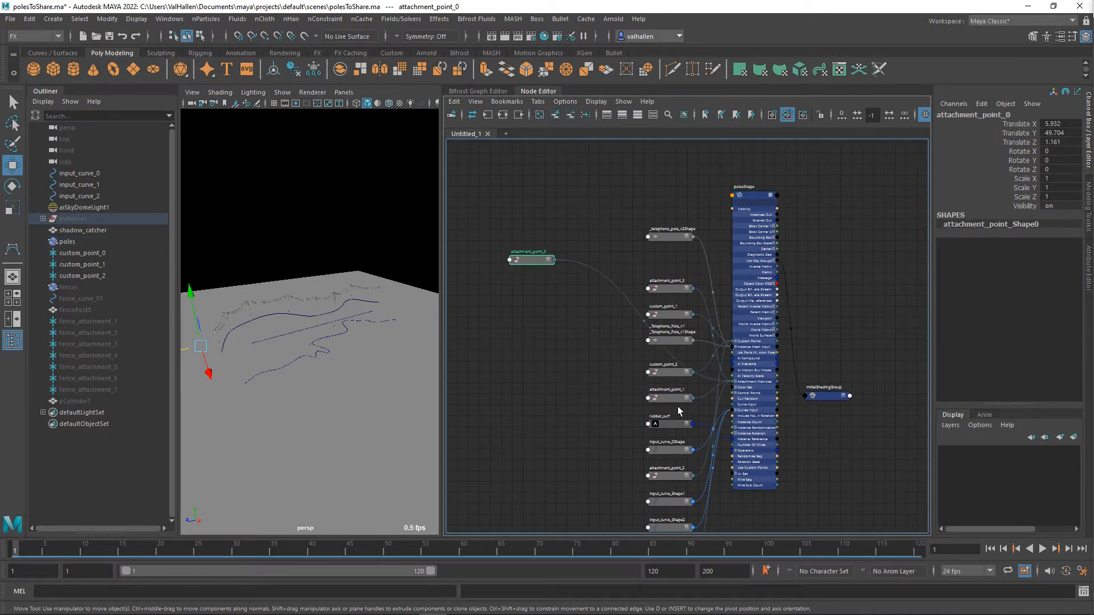
left_click_drag(677, 406, 534, 286)
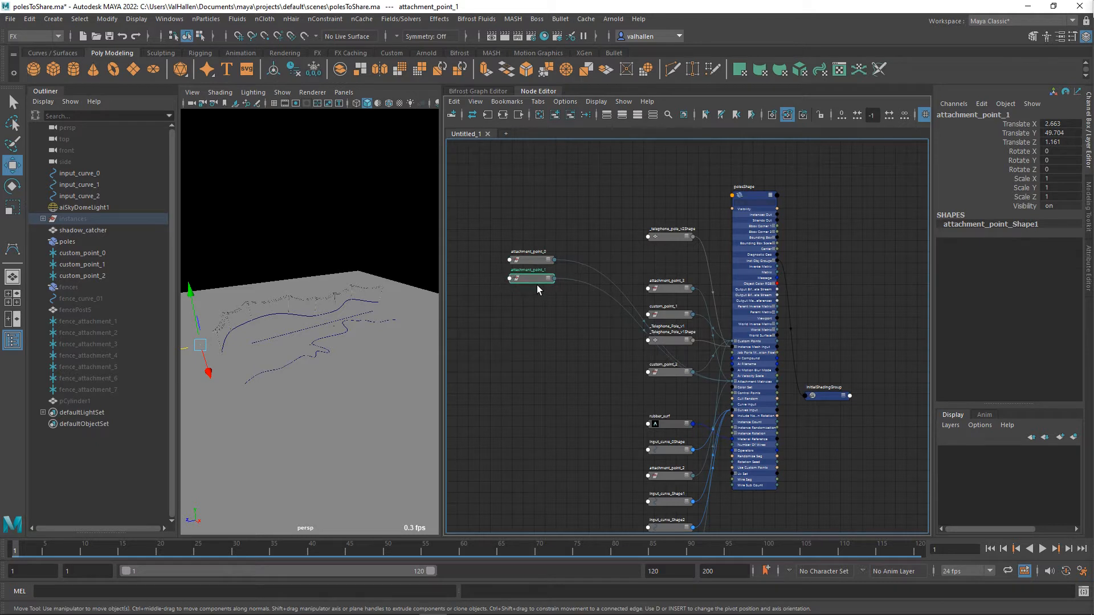
mouse_move(538, 283)
left_mouse_down()
mouse_move(530, 289)
mouse_move(542, 290)
left_mouse_up()
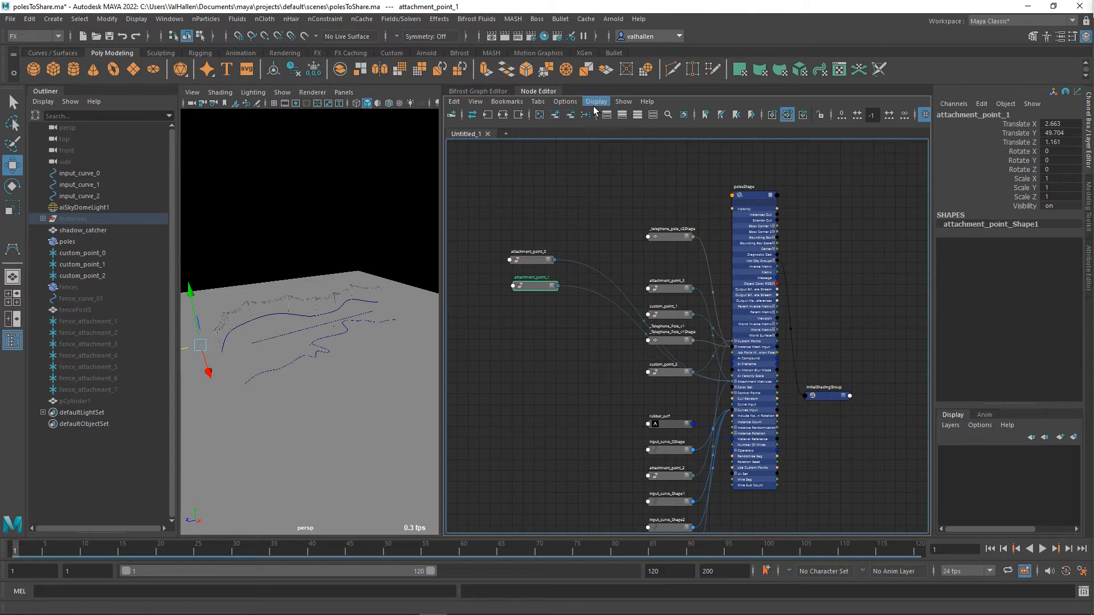
left_click(570, 102)
mouse_move(596, 102)
left_click(608, 130)
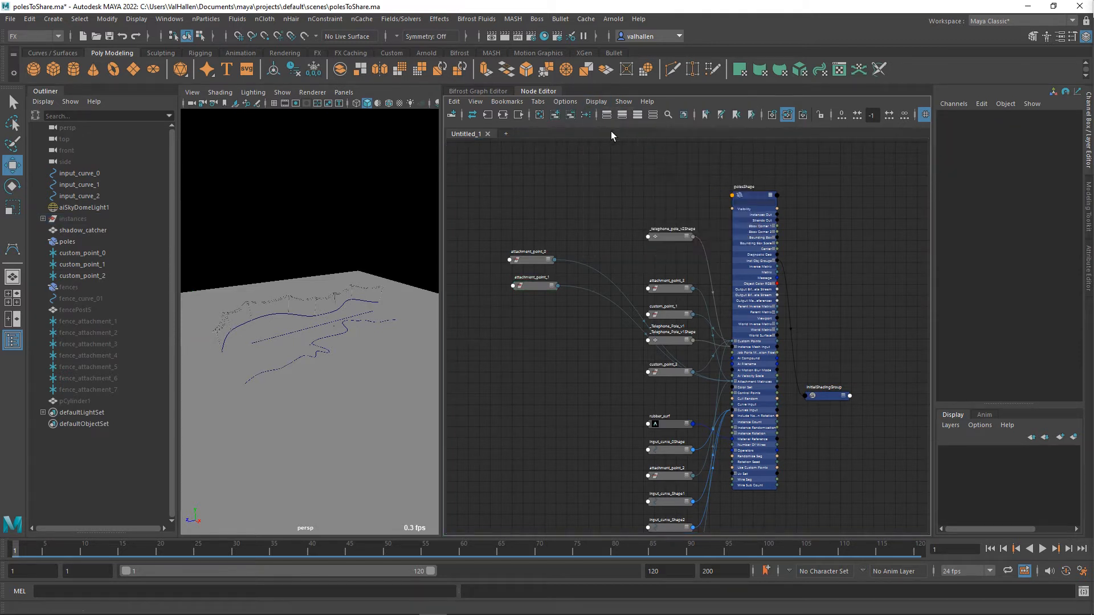
left_click(537, 263)
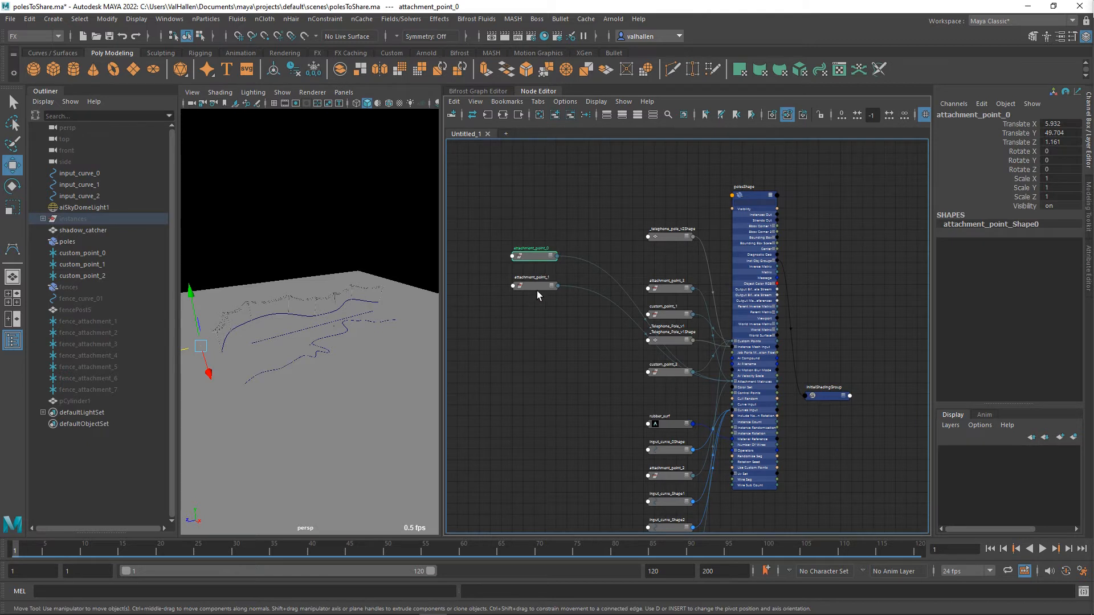
left_click(537, 285)
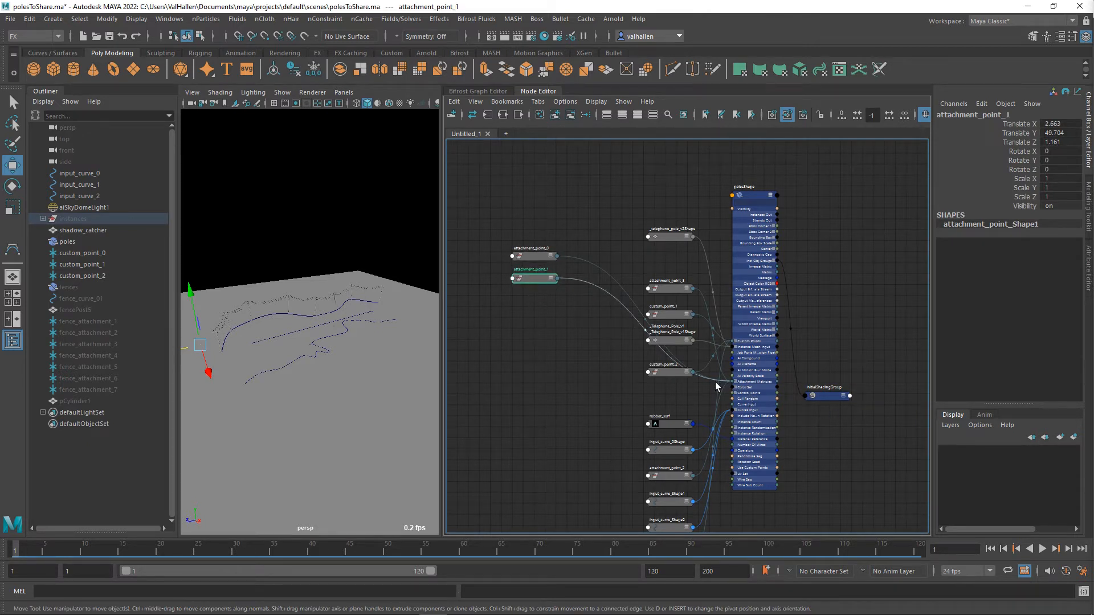
Examine the crossarm of the nearest telephone pole where the wires attach to the insulators
key("f")
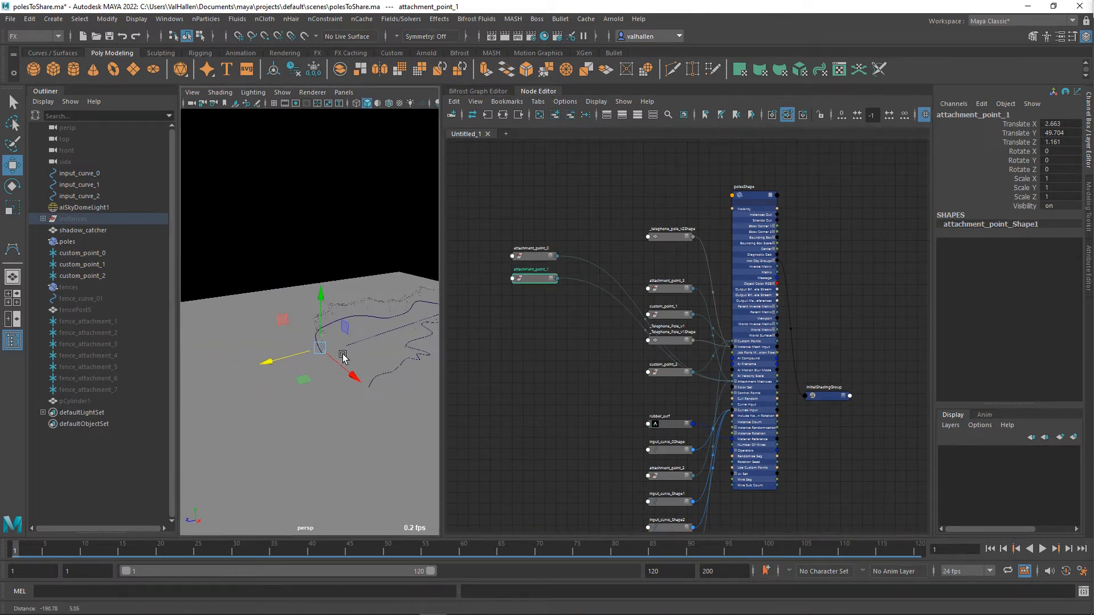
scroll(357, 387, "up", 6)
scroll(325, 409, "down", 5)
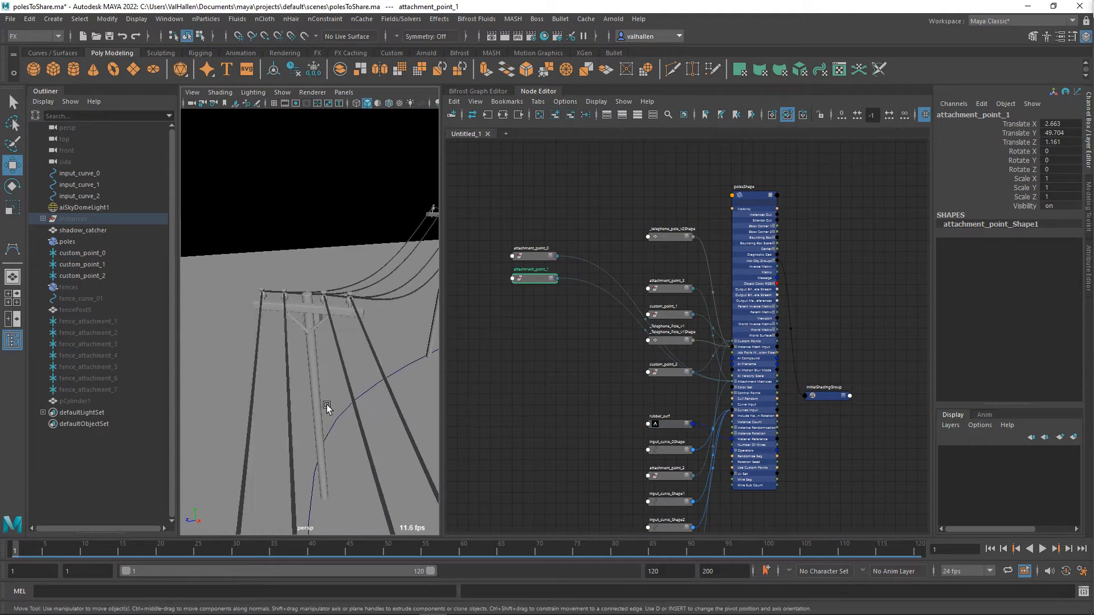
scroll(327, 371, "up", 5)
left_click_drag(330, 368, 281, 331, "alt")
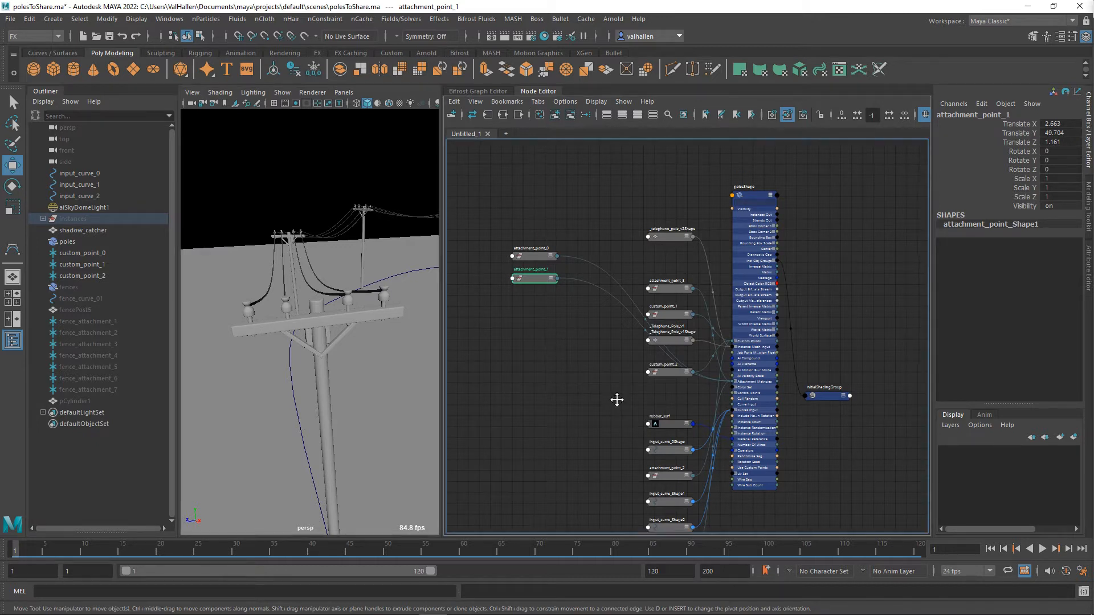
middle_click_drag(616, 398, 631, 361, "alt")
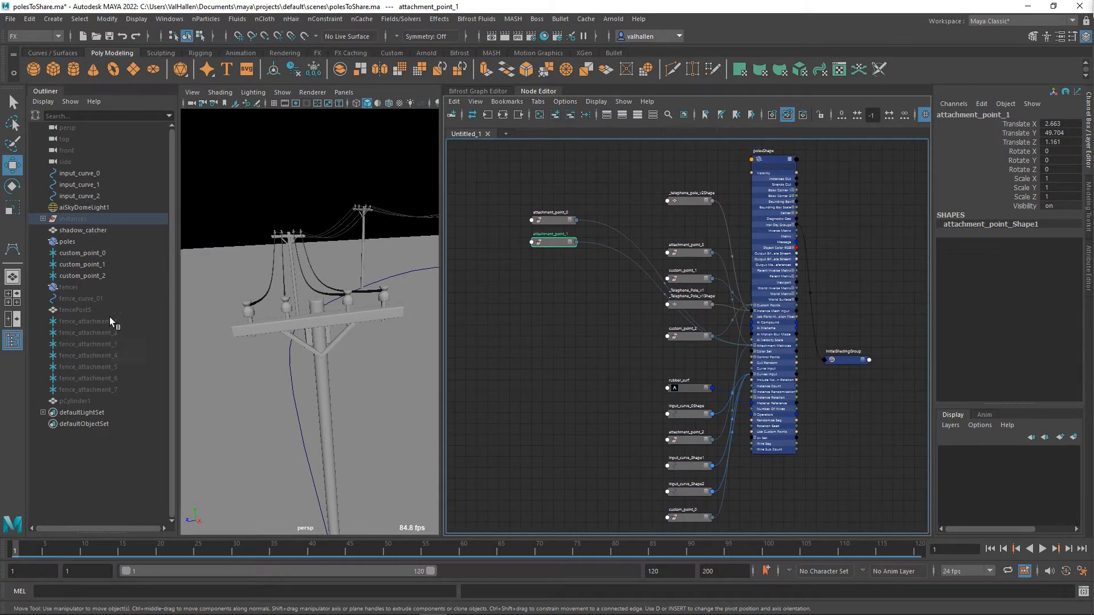
Expand the instances group and make it visible in the scene
left_click(44, 220)
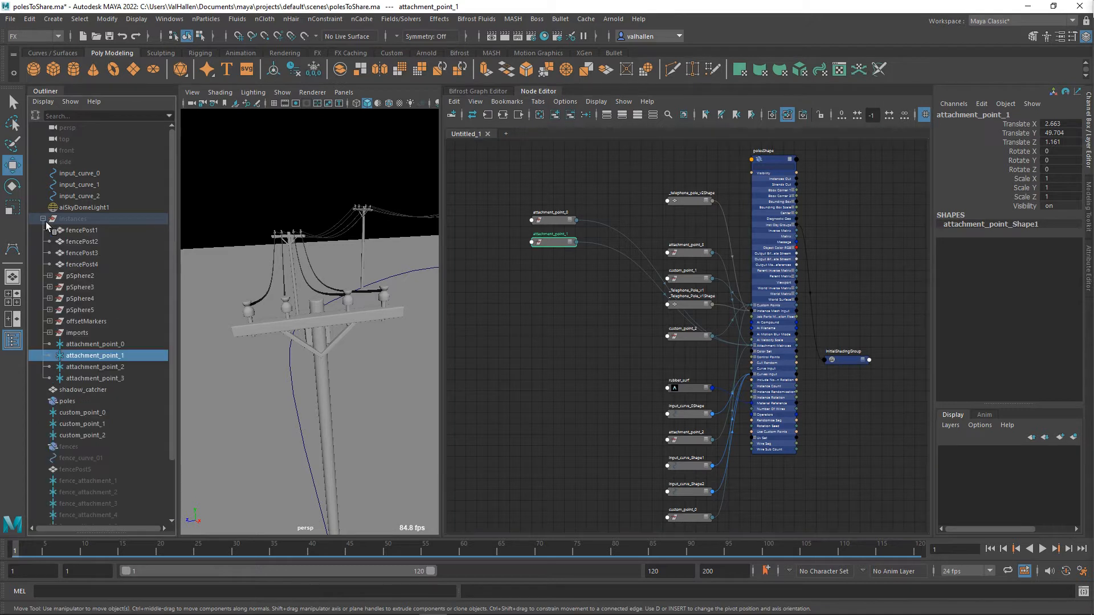
left_click(111, 346)
left_click(113, 380, "shift")
left_click(76, 221)
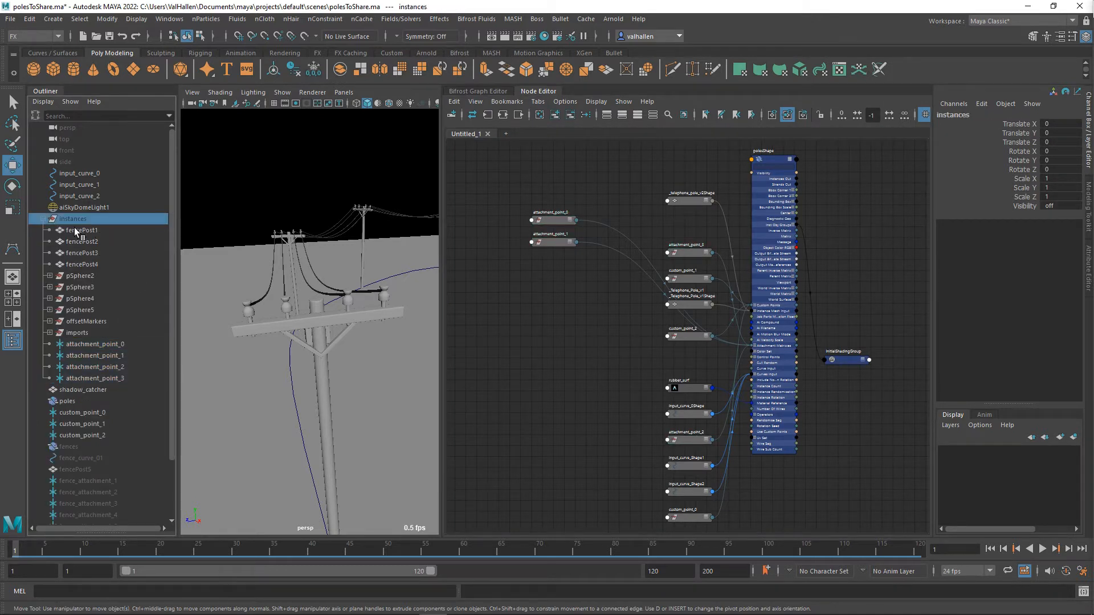
key("shift+h")
Examine the source telephone pole mesh and the locators around the insulators on its crossarm
scroll(318, 359, "down", 3)
middle_click_drag(318, 361, 318, 344, "alt")
scroll(311, 364, "up", 3)
scroll(317, 346, "up", 3)
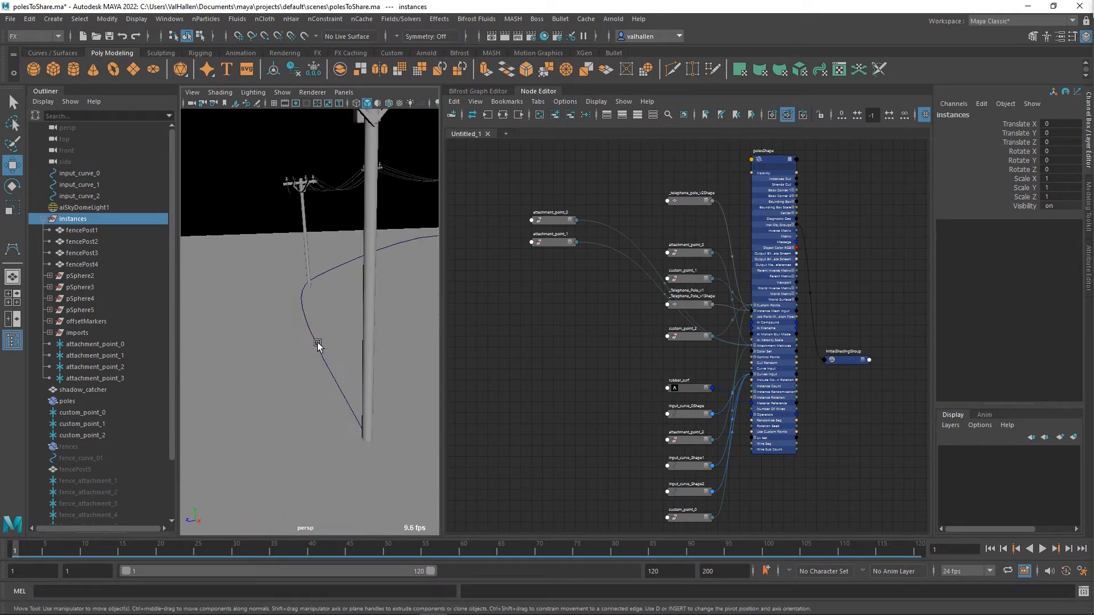
scroll(316, 346, "down", 3)
left_click(296, 229)
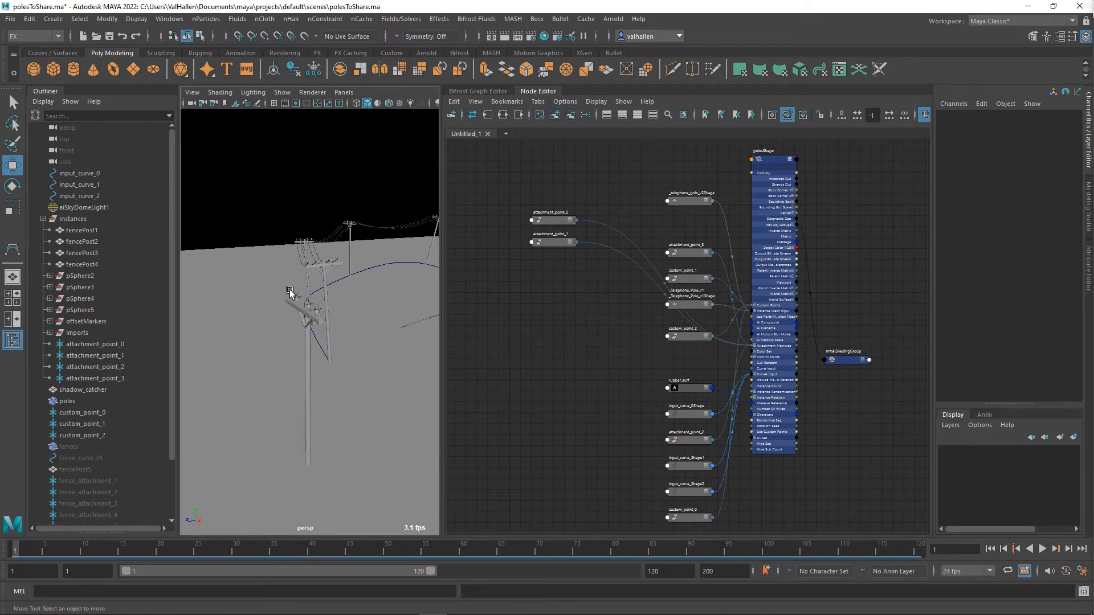
scroll(294, 302, "up", 2)
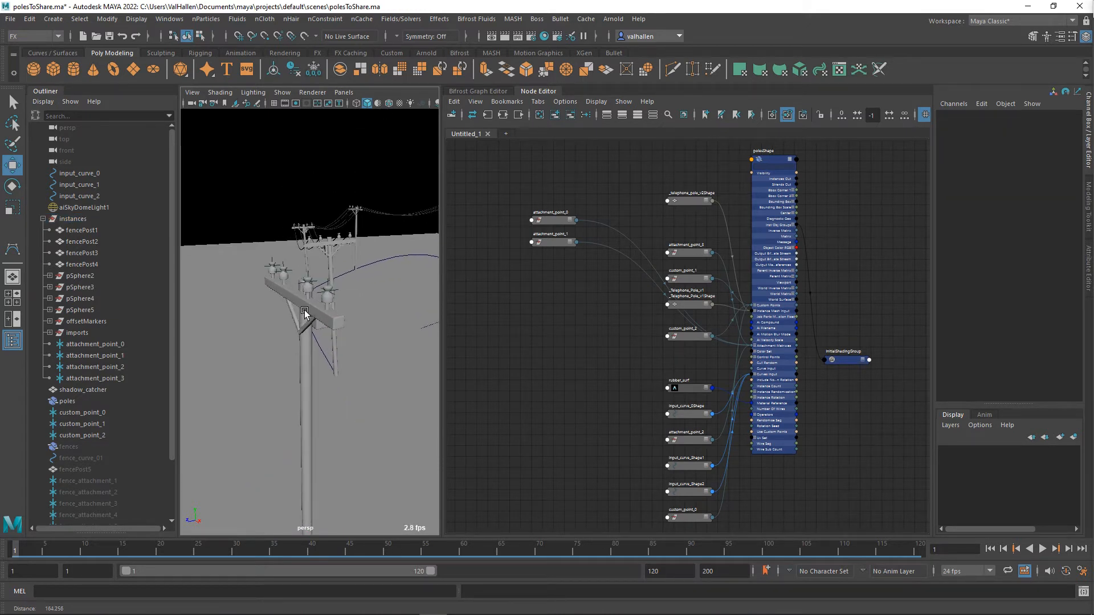
scroll(325, 306, "up", 3)
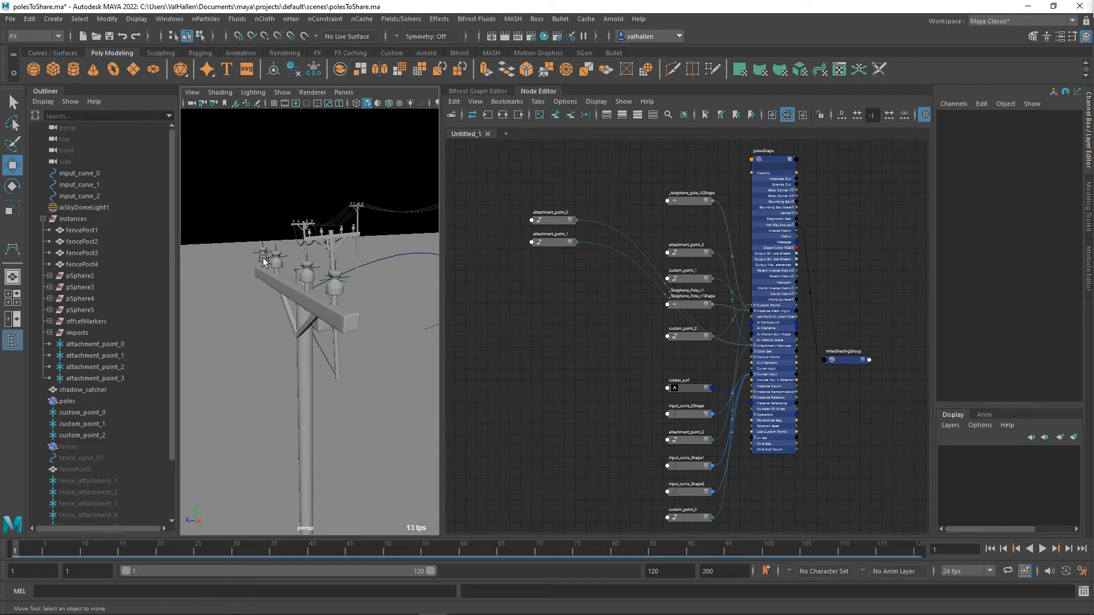
Select the locators attachment_point_0 to attachment_point_3 one after another to identify them on the pole and in the graph
left_click(110, 347)
left_click(106, 358, "ctrl")
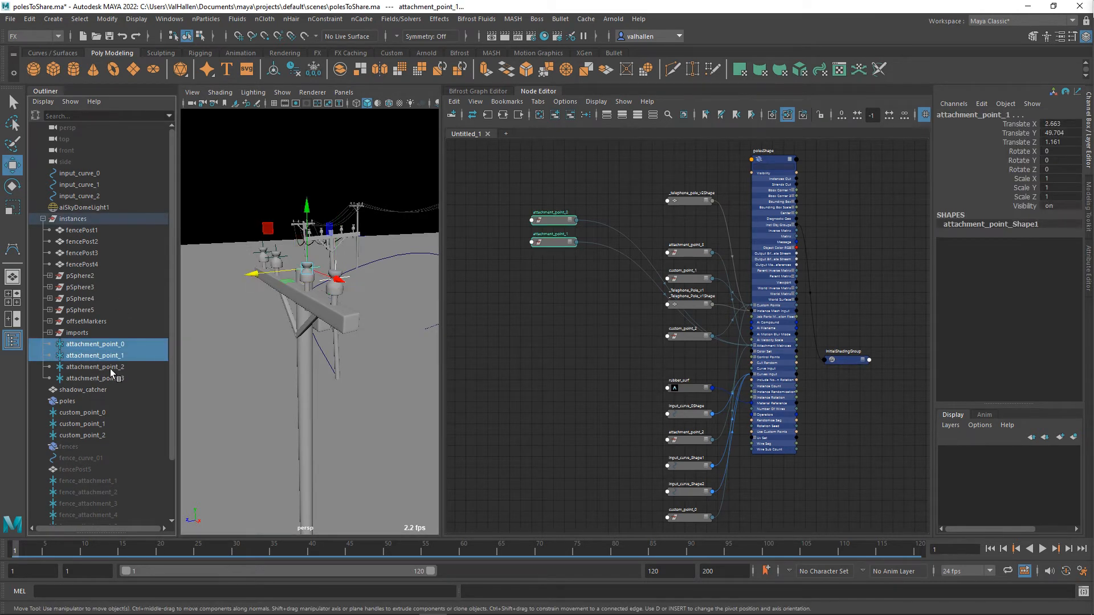
left_click(110, 367, "ctrl")
left_click(108, 378, "ctrl")
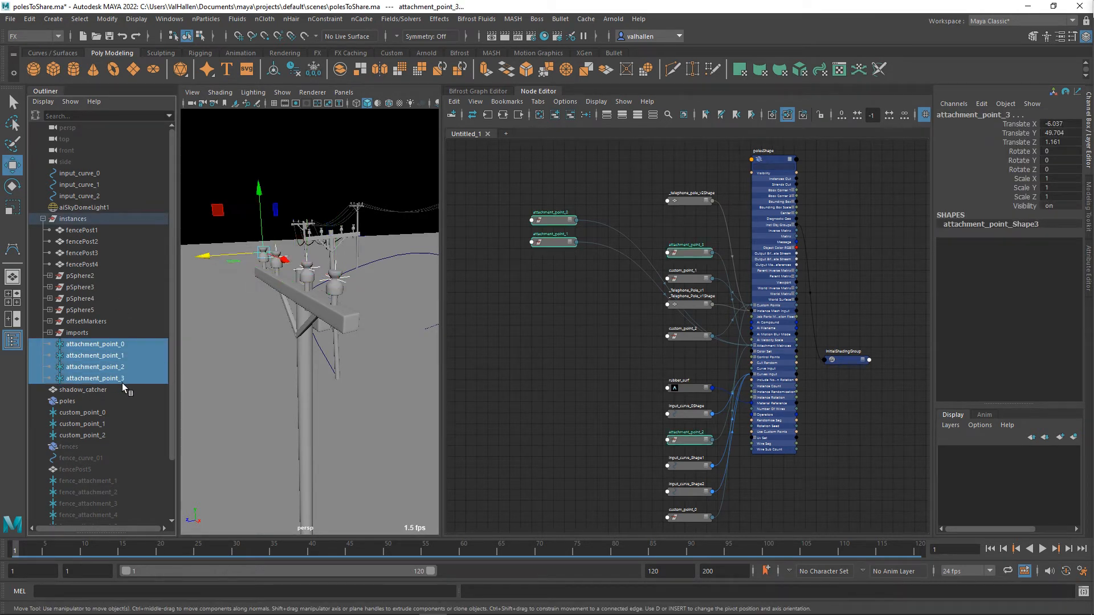
Stack the attachment_point_2 and attachment_point_3 nodes in the same column beneath attachment_point_1
left_click(652, 443)
left_click_drag(697, 254, 550, 267)
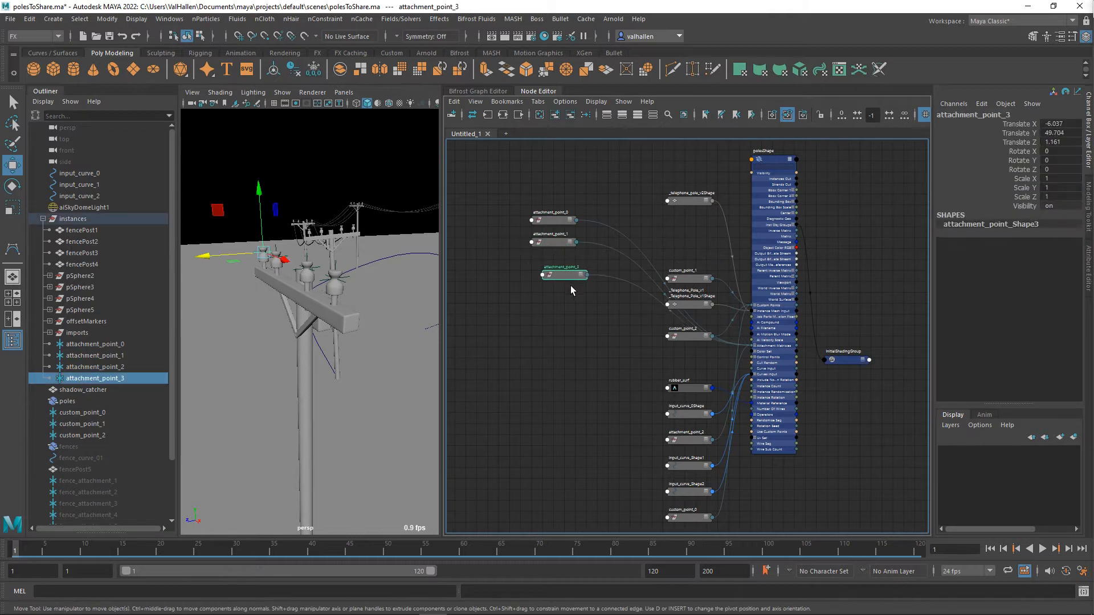
left_click_drag(697, 441, 553, 289)
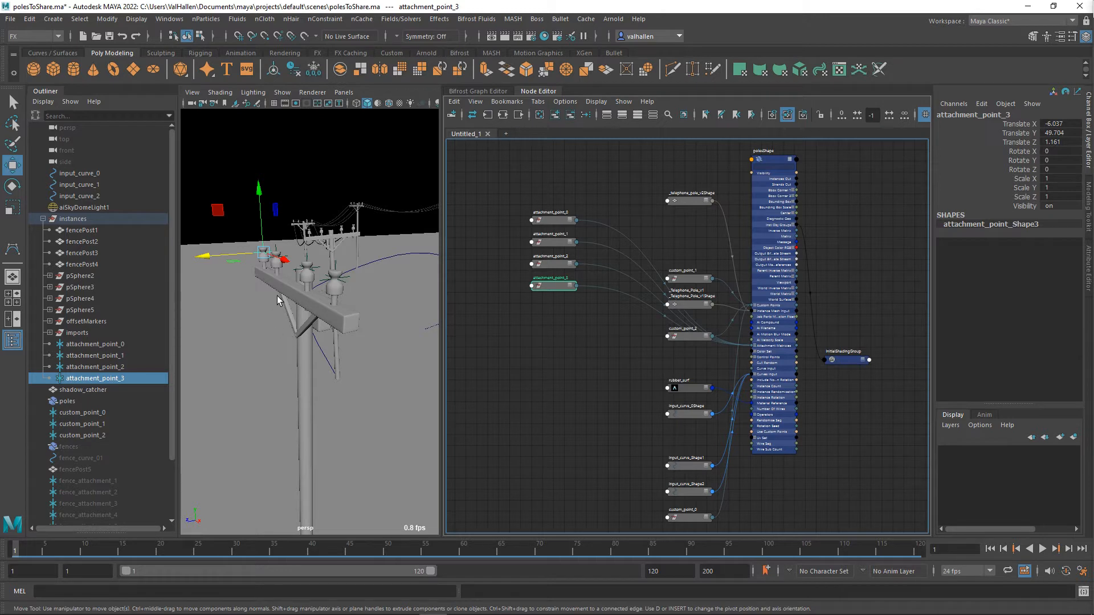
middle_click_drag(300, 296, 303, 278, "alt")
scroll(301, 281, "down", 4)
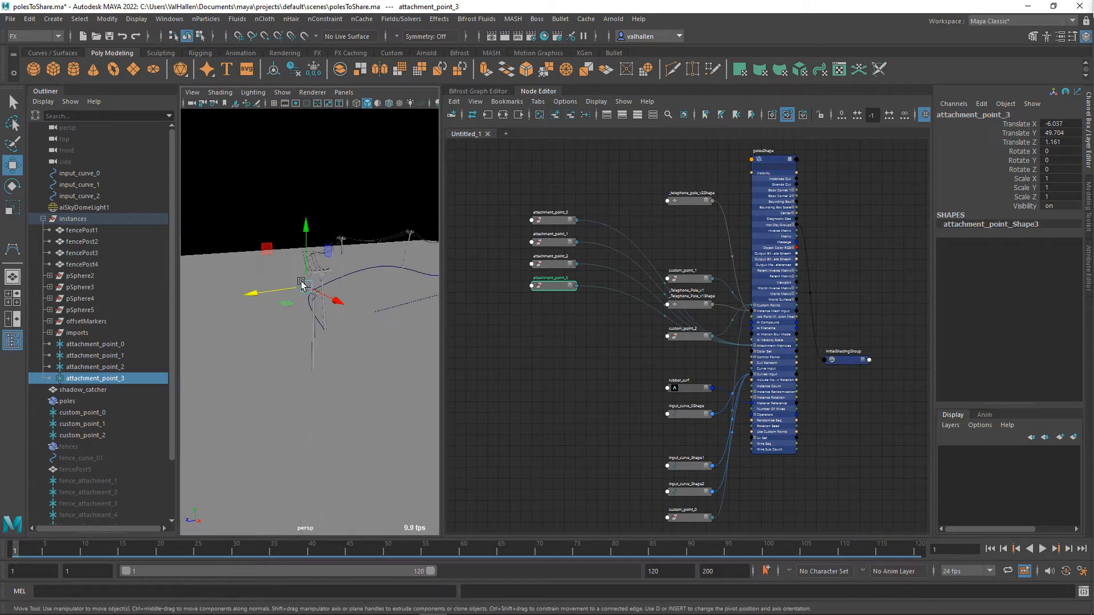
scroll(313, 307, "up", 5)
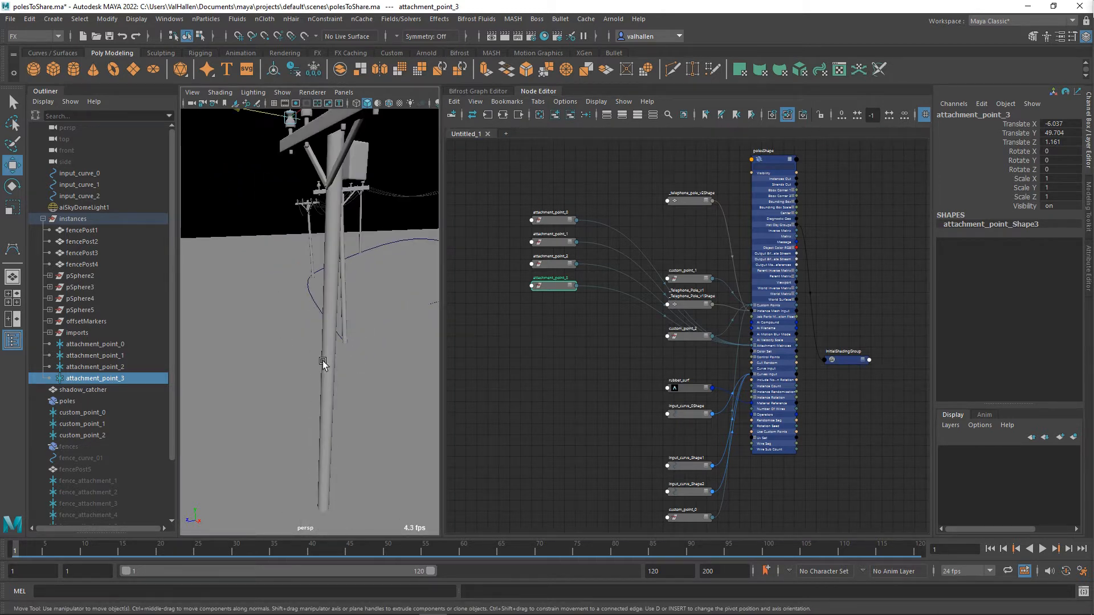
scroll(319, 363, "down", 5)
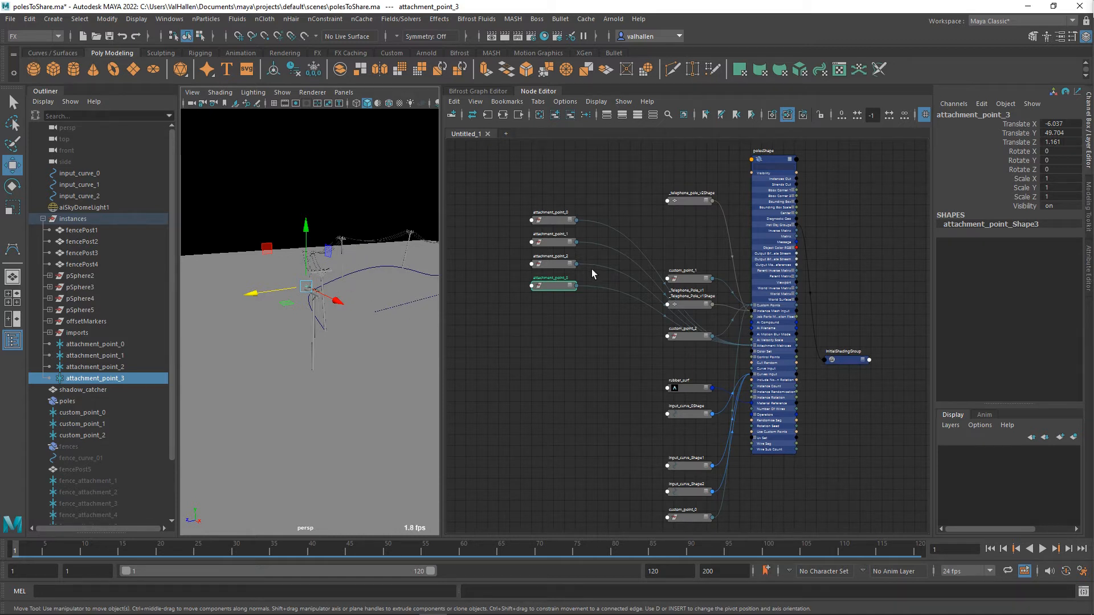
Shift the four attachment_point nodes together, slightly up and further away from polesShape
left_click(548, 286)
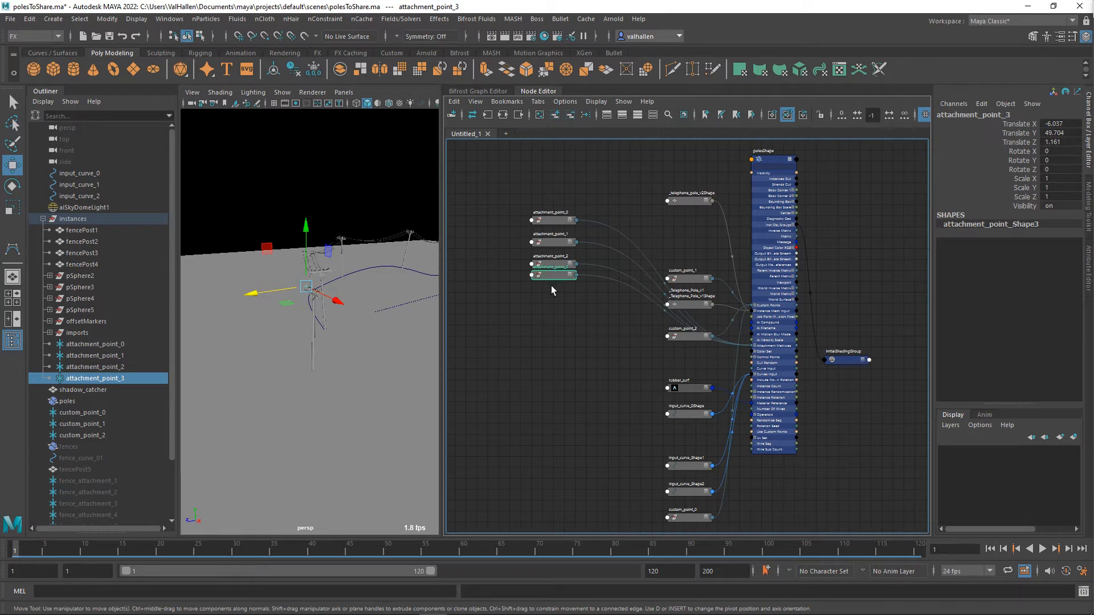
left_click_drag(501, 193, 608, 326)
left_click_drag(559, 289, 554, 283)
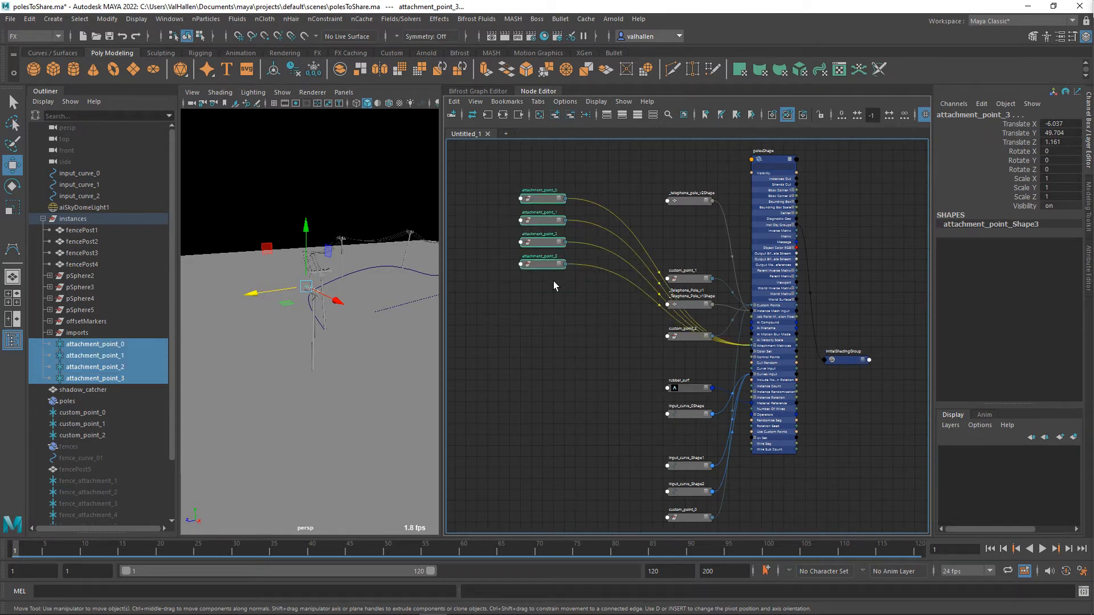
Arrange the custom_point_0, custom_point_1 and custom_point_2 nodes in order in their own column below the attachment point nodes
scroll(645, 324, "down", 2)
mouse_move(638, 314)
middle_mouse_down("alt")
mouse_move(623, 298)
mouse_move(637, 354)
mouse_move(636, 330)
middle_mouse_up("alt")
scroll(638, 303, "up", 4)
left_click_drag(701, 354, 526, 402)
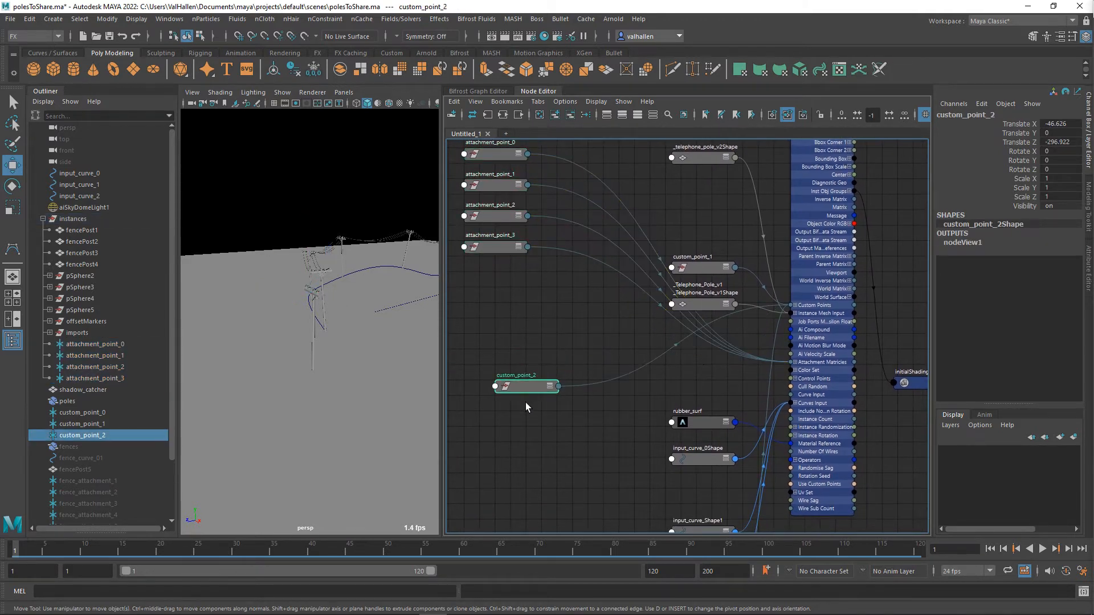
left_click(712, 160)
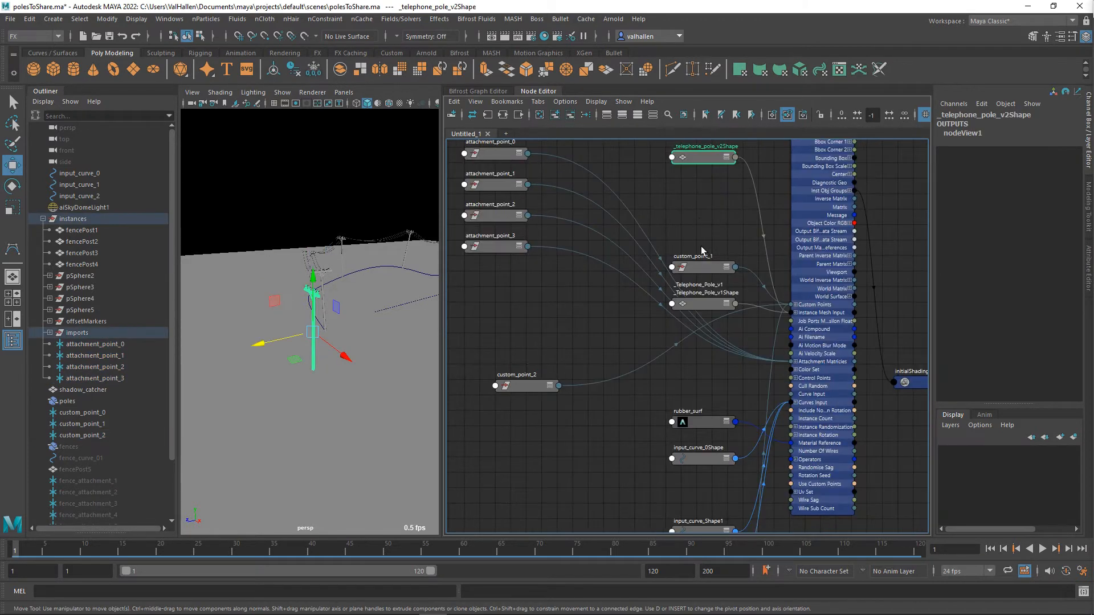
left_click_drag(696, 267, 518, 349)
middle_click_drag(648, 451, 654, 359, "alt")
left_click_drag(697, 476, 526, 197)
middle_click_drag(564, 317, 579, 426, "alt")
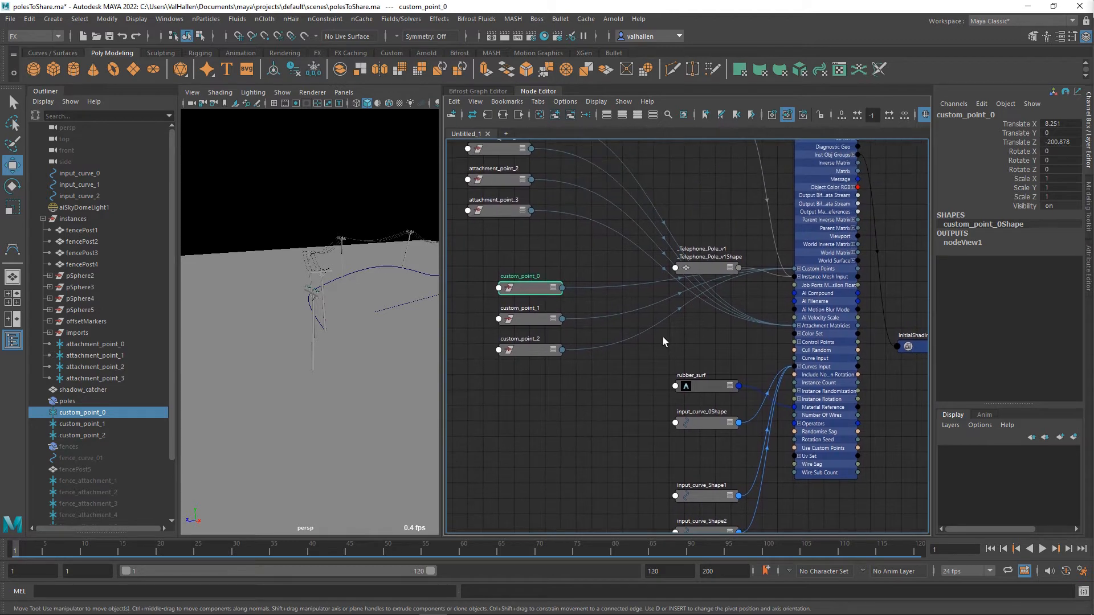
Move the _Telephone_Pole_v1Shape node up beneath the _telephone_pole_v2Shape node
middle_click_drag(663, 337, 650, 358, "alt")
left_click_drag(704, 292, 698, 204)
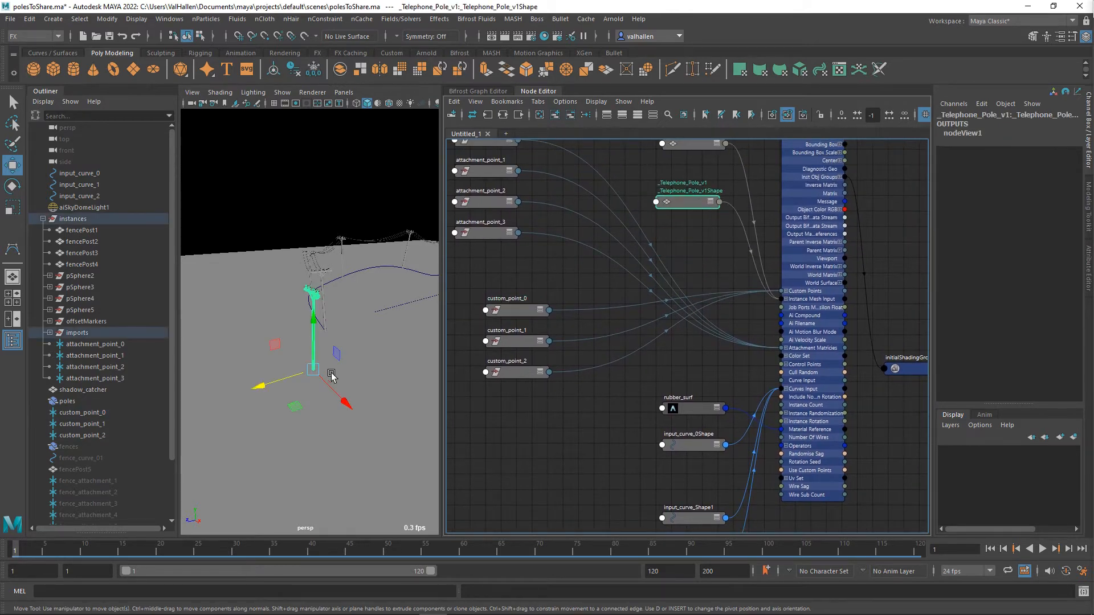
scroll(696, 266, "down", 4)
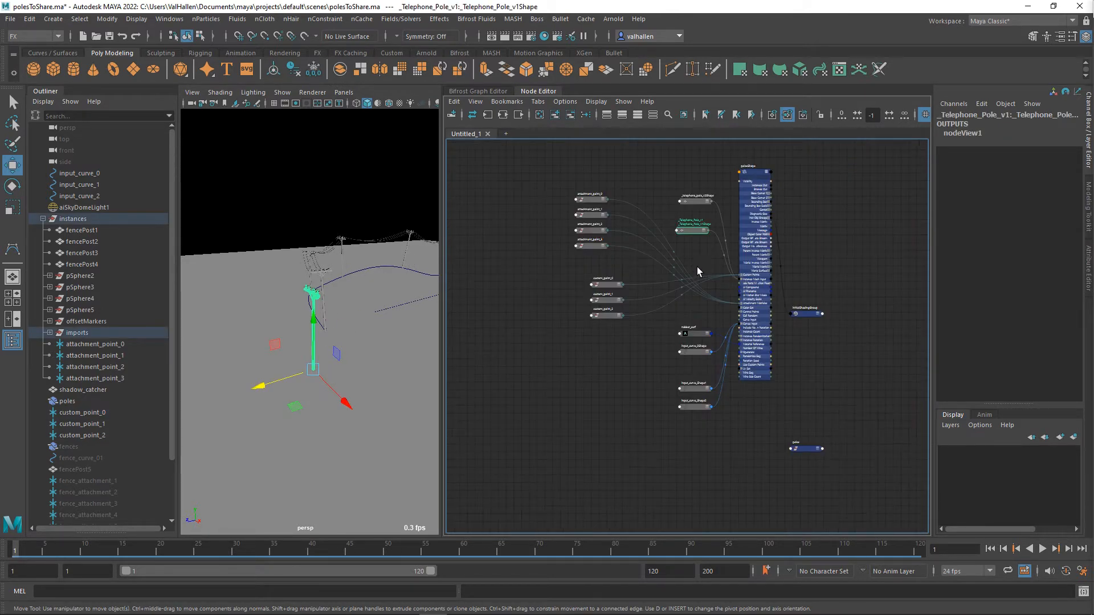
Stack the three input curve shape nodes in one column and place the rubber_surf node below them
middle_click_drag(710, 416, 705, 407, "alt")
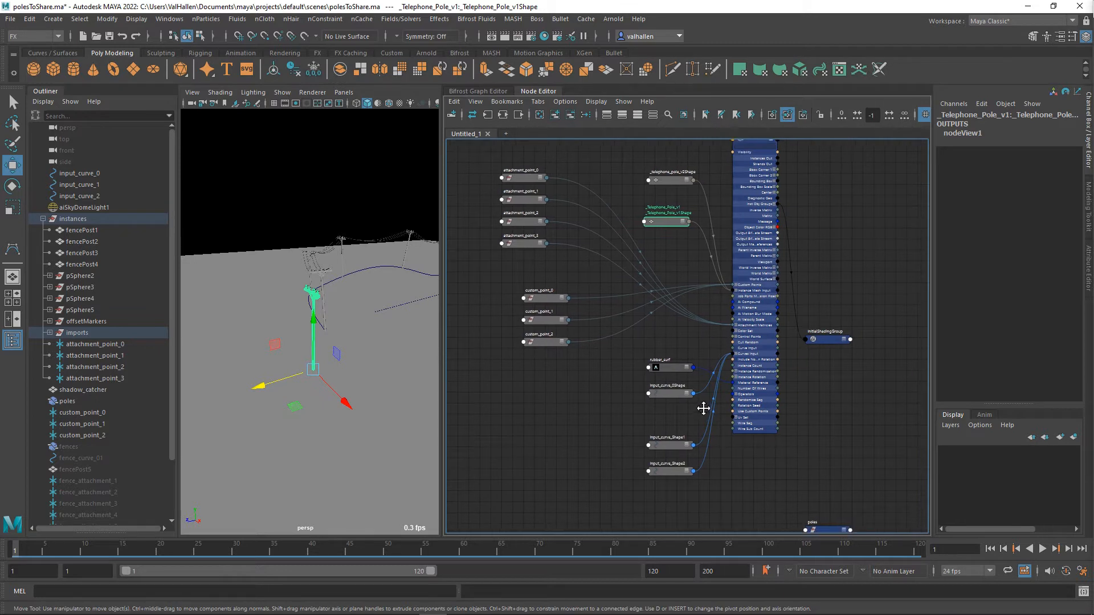
left_click_drag(676, 450, 678, 428)
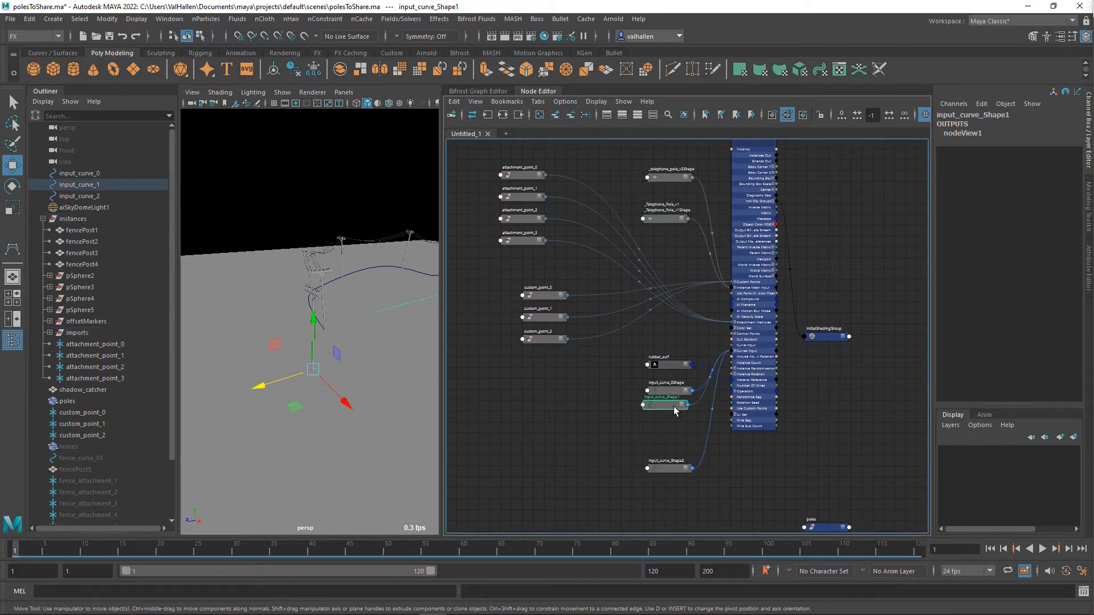
left_click_drag(670, 391, 666, 383)
left_click_drag(689, 464, 688, 445)
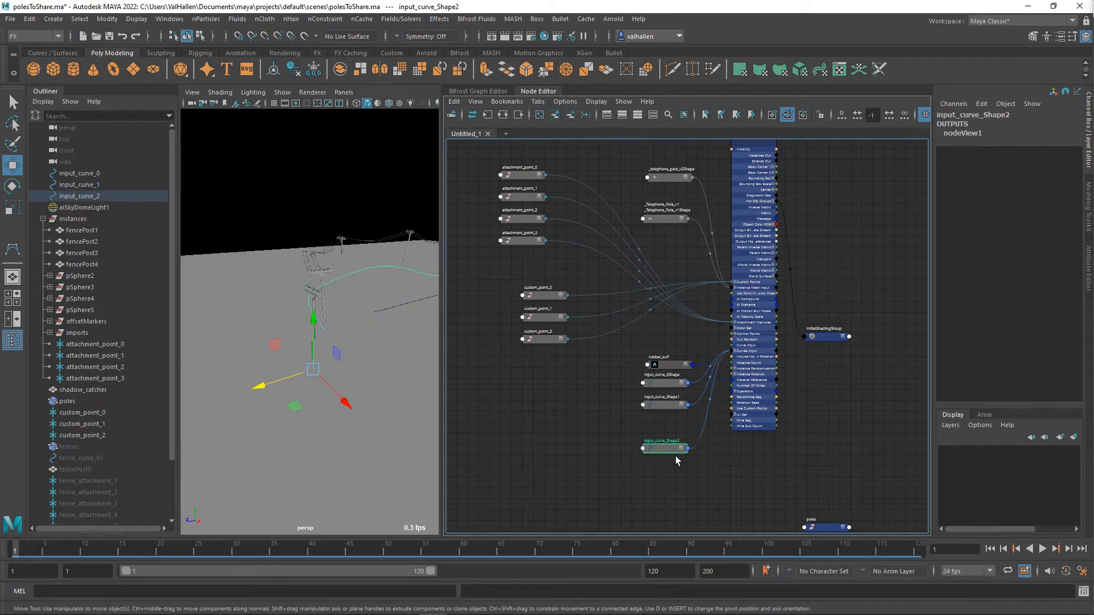
middle_click_drag(791, 395, 789, 433)
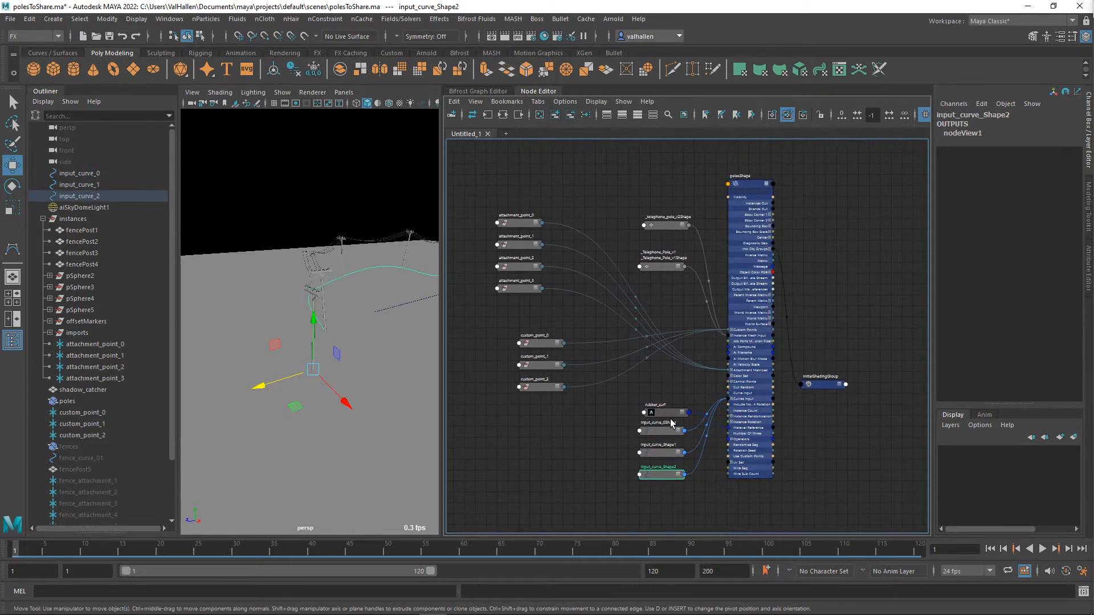
left_click_drag(673, 414, 682, 522)
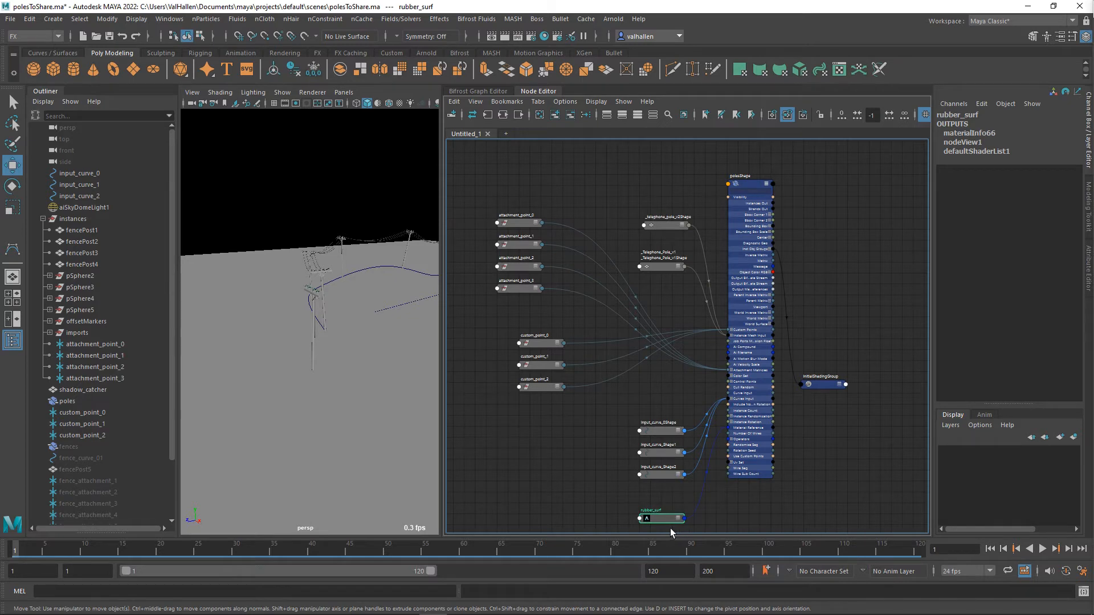
Align the _telephone_pole_v2Shape node directly above _Telephone_Pole_v1Shape, and view its pole mesh in the scene
middle_click_drag(679, 314, 679, 389)
scroll(680, 388, "up", 4)
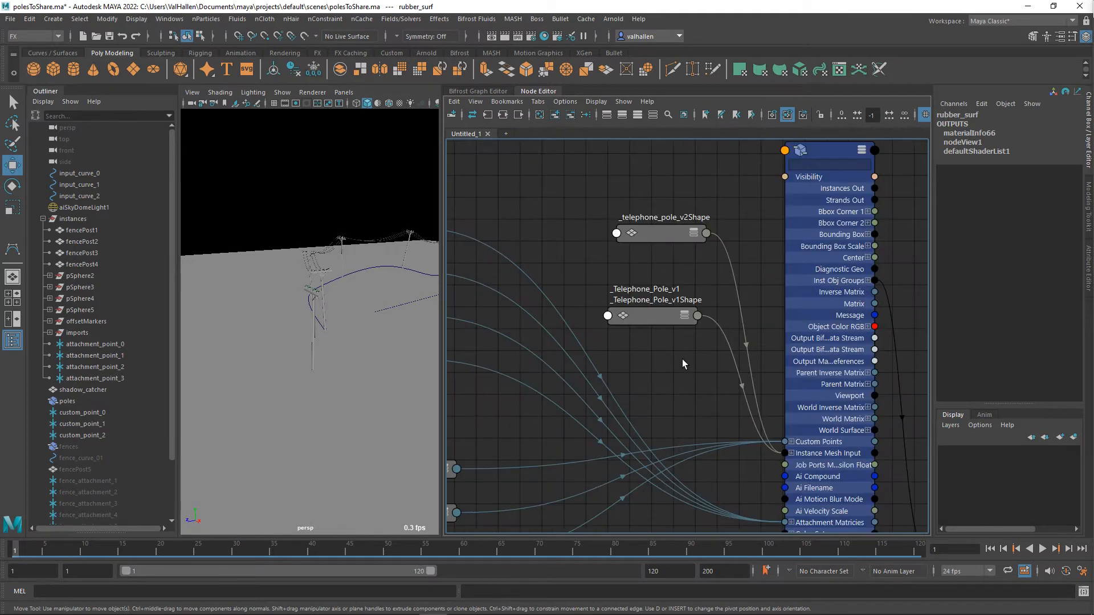
left_click(662, 279)
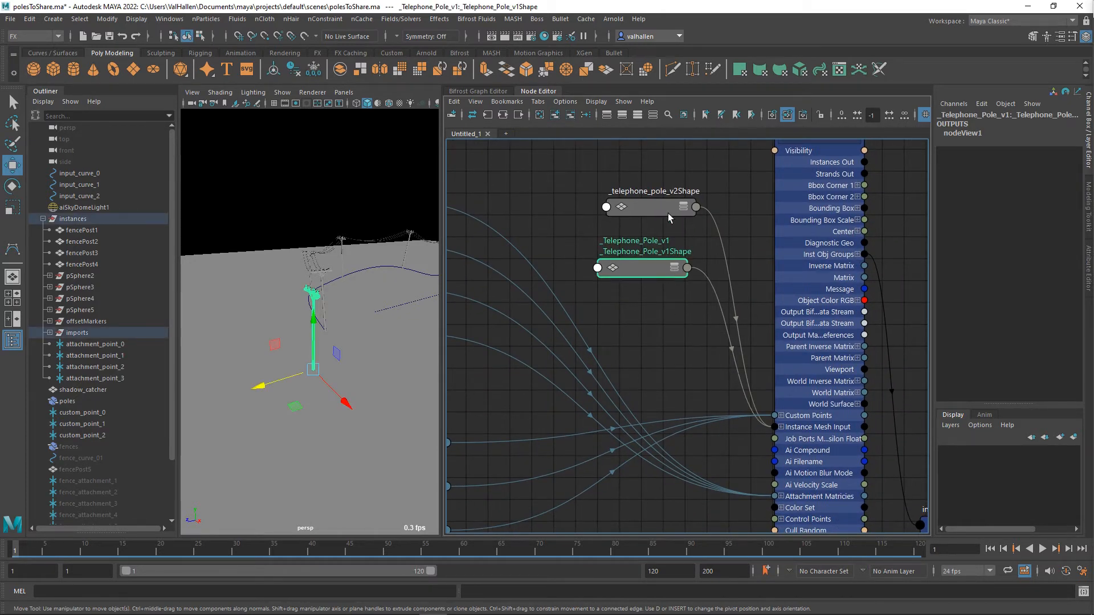
left_click_drag(669, 217, 655, 237)
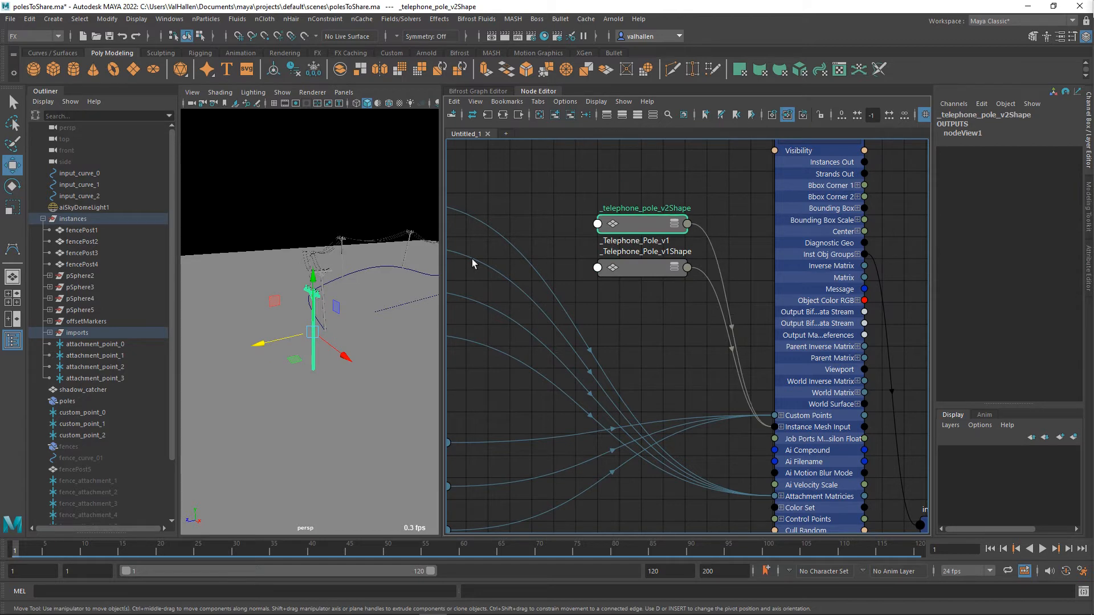
key("f")
left_click_drag(339, 298, 301, 244, "alt")
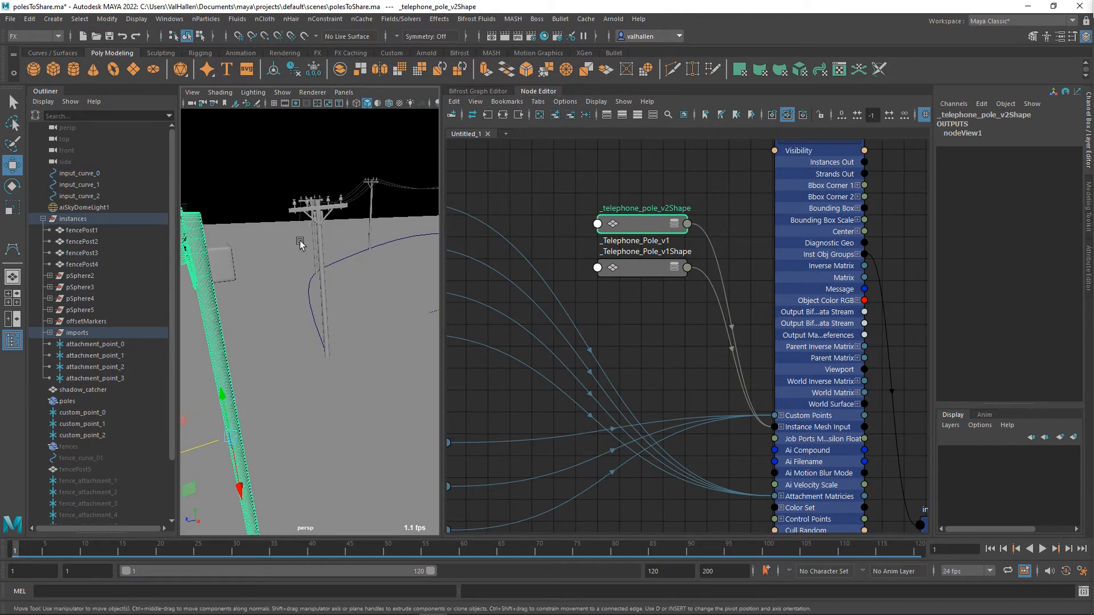
scroll(260, 262, "down", 5)
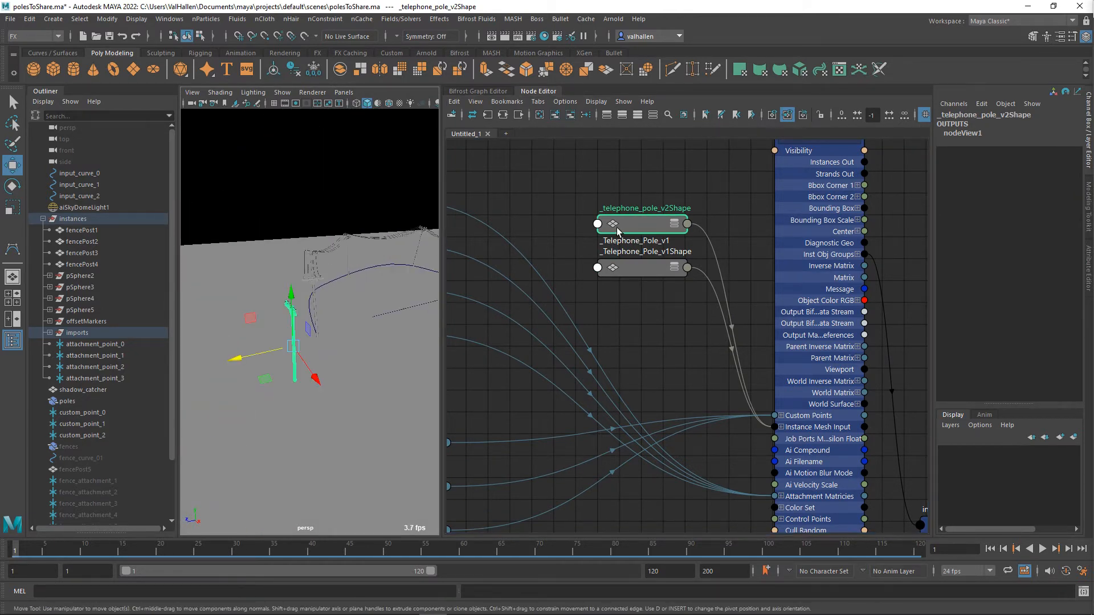
Place the poles node beneath initialShadingGroup on the output side of polesShape
scroll(618, 228, "down", 3)
scroll(647, 243, "up", 1)
middle_click_drag(780, 285, 761, 268, "alt")
middle_click_drag(753, 479, 776, 407, "alt")
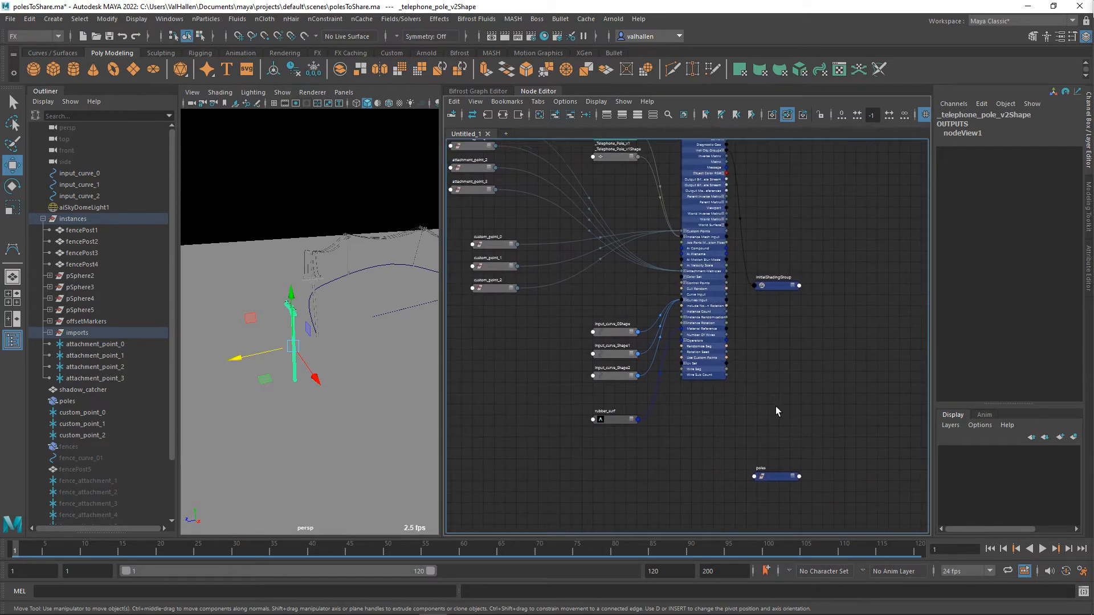
left_click_drag(777, 476, 827, 214)
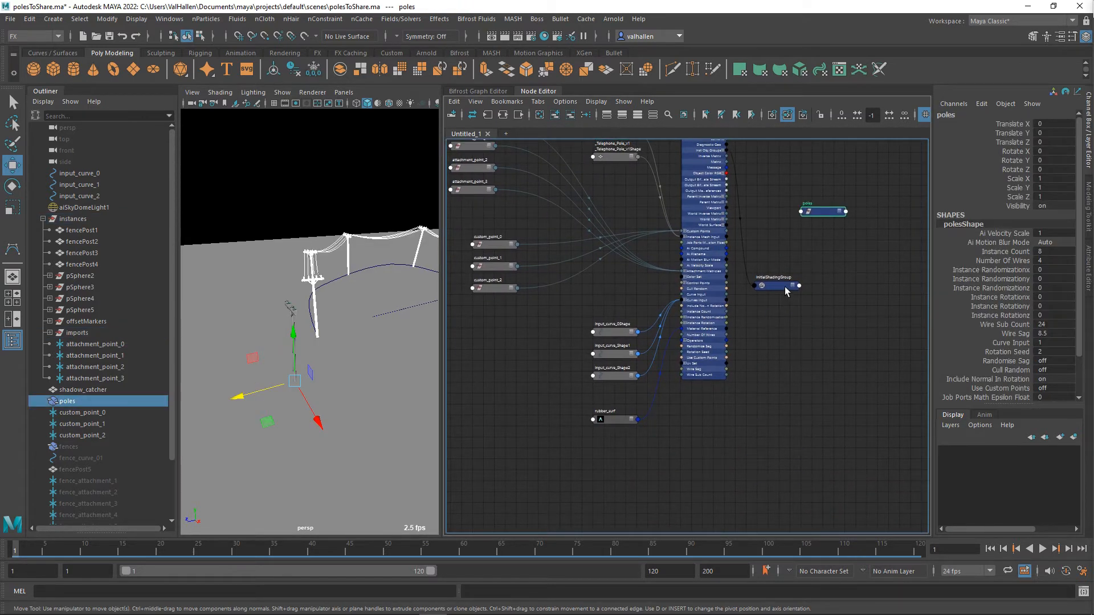
left_click_drag(785, 287, 832, 161)
middle_click_drag(832, 163, 835, 293, "alt")
left_click_drag(834, 344, 834, 333)
middle_click_drag(814, 306, 855, 292, "alt")
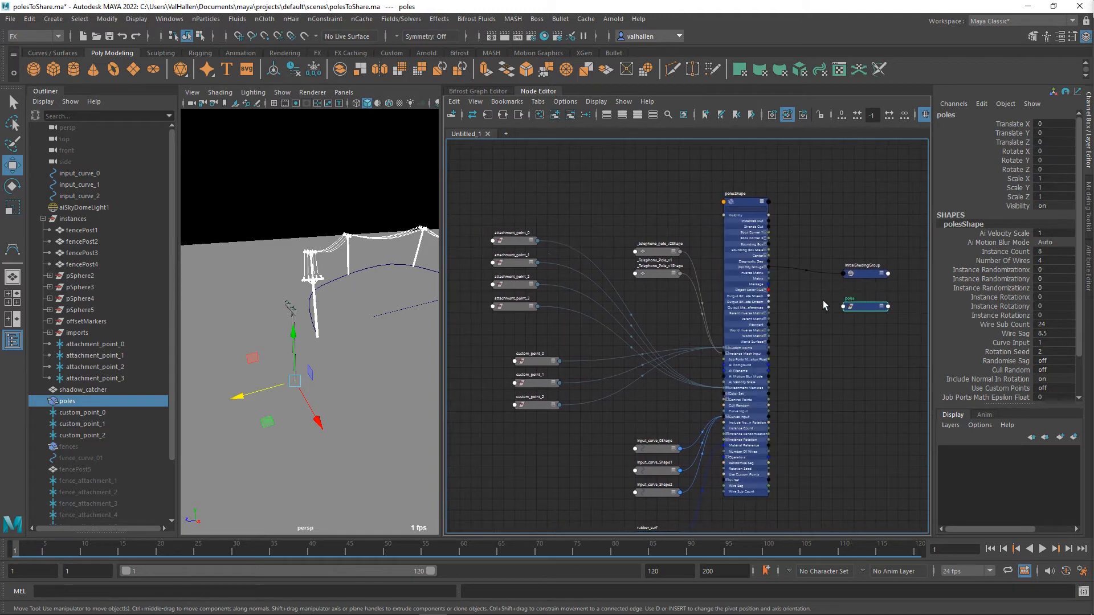
Review the polesShape node's attributes, then collapse the Node Editor to enlarge the viewport
scroll(798, 335, "up", 3)
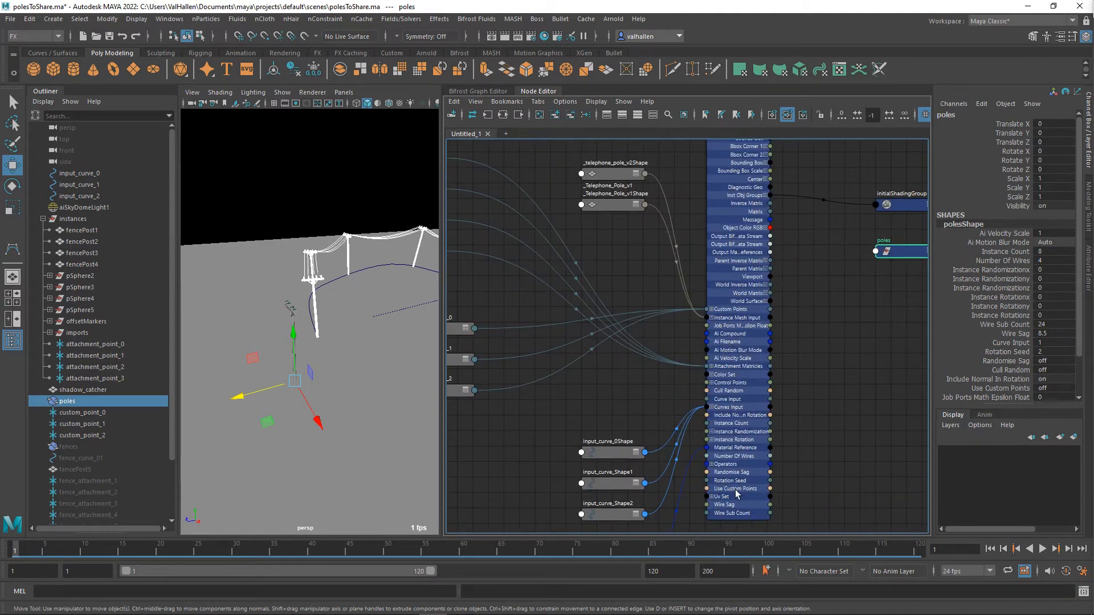
double_click(525, 92)
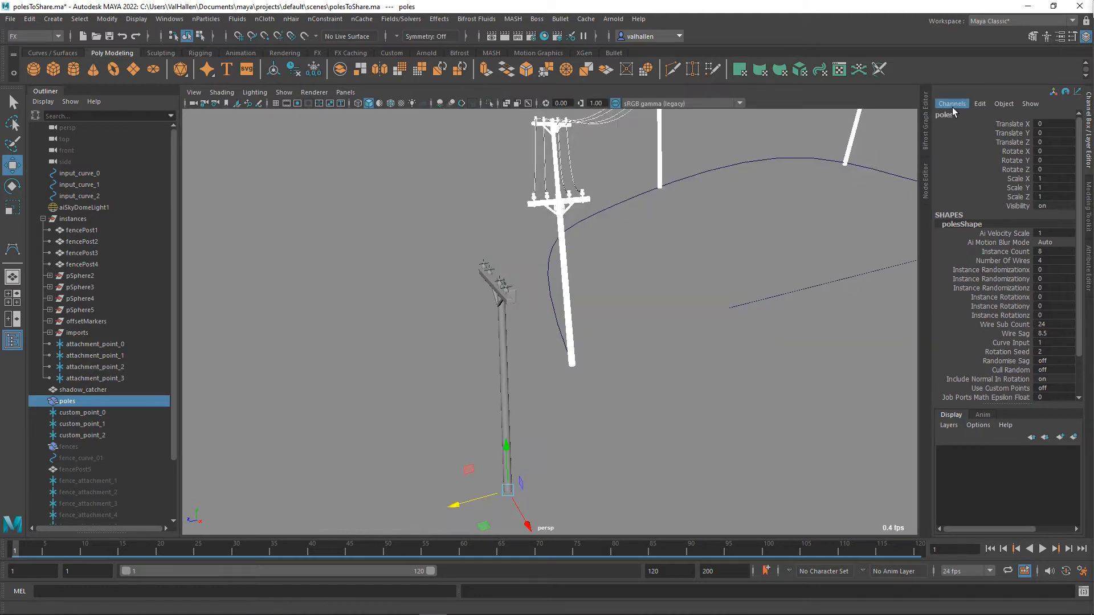
Examine the main_input ports of the polesShape graph in the Bifrost Graph Editor and compare them with its Node Editor connections
left_click(926, 120)
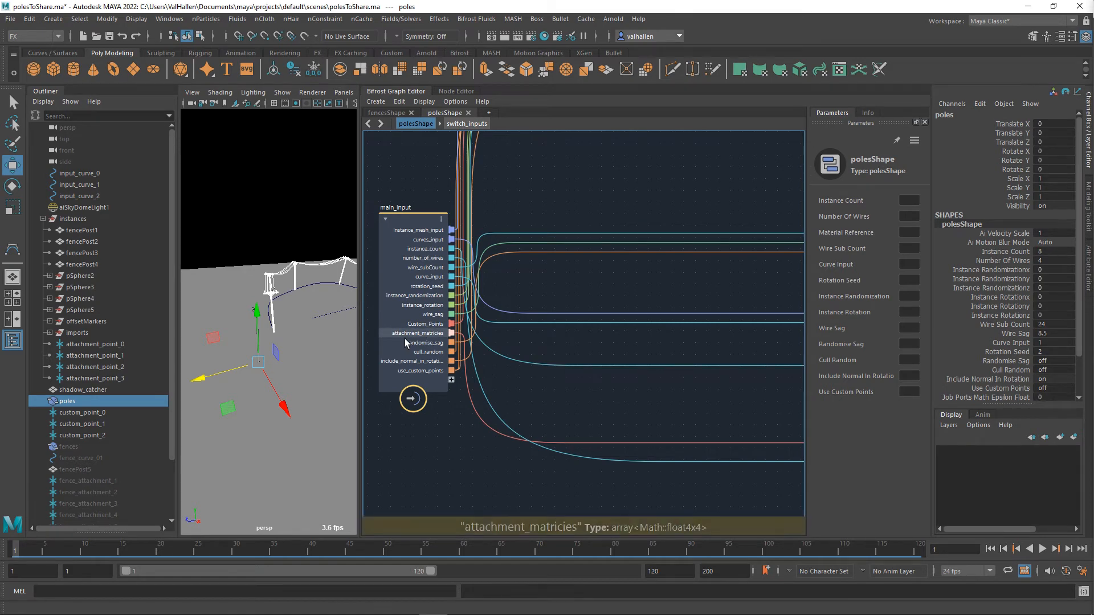
scroll(577, 284, "down", 2)
middle_click_drag(576, 290, 646, 320)
scroll(594, 340, "up", 1)
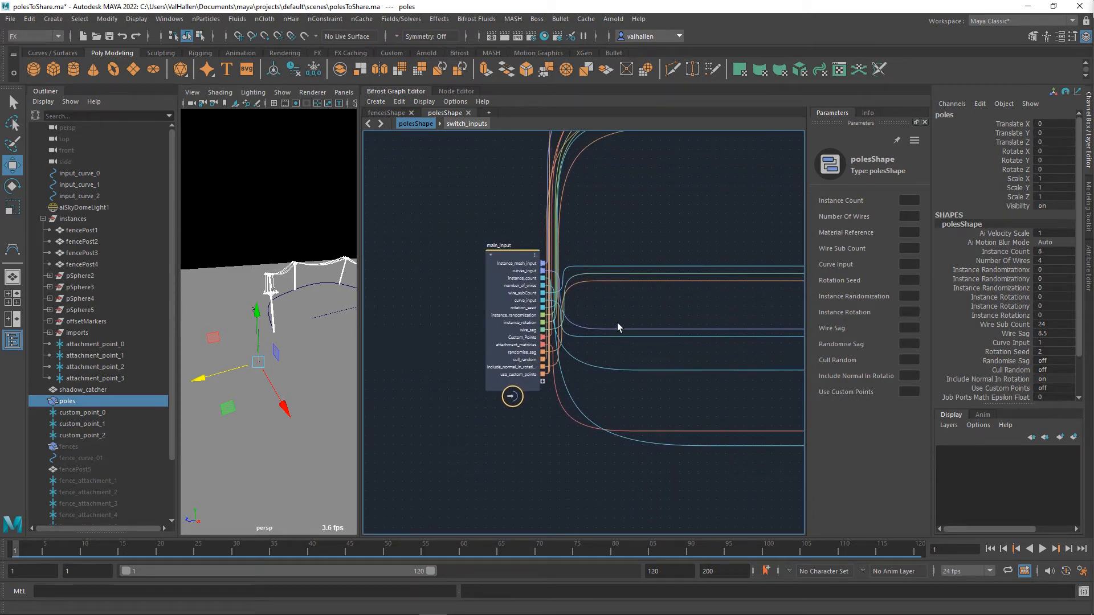
scroll(597, 326, "up", 2)
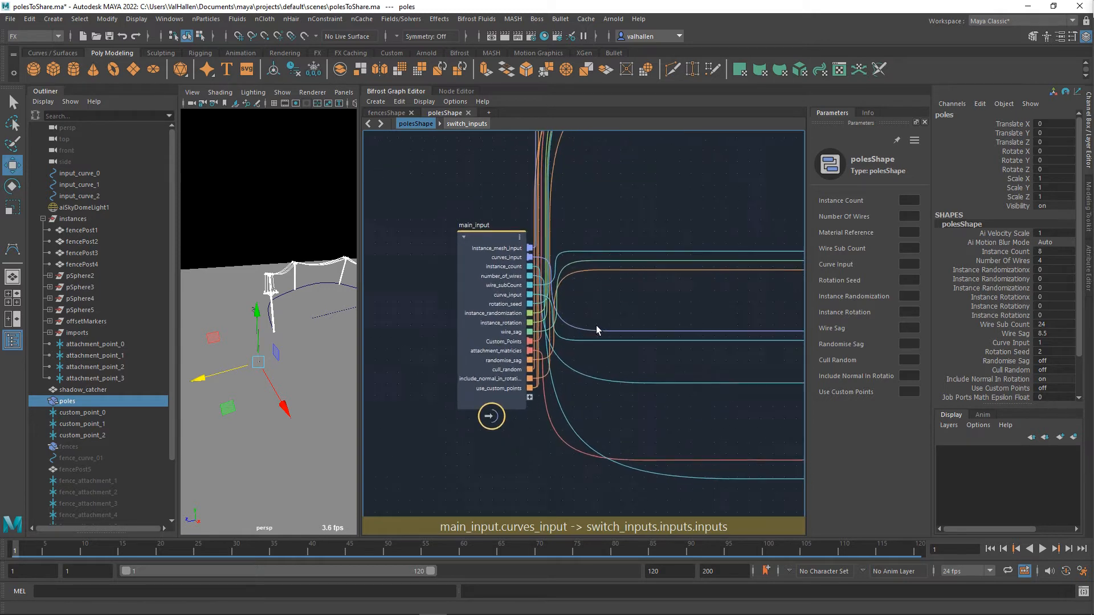
scroll(596, 326, "up", 2)
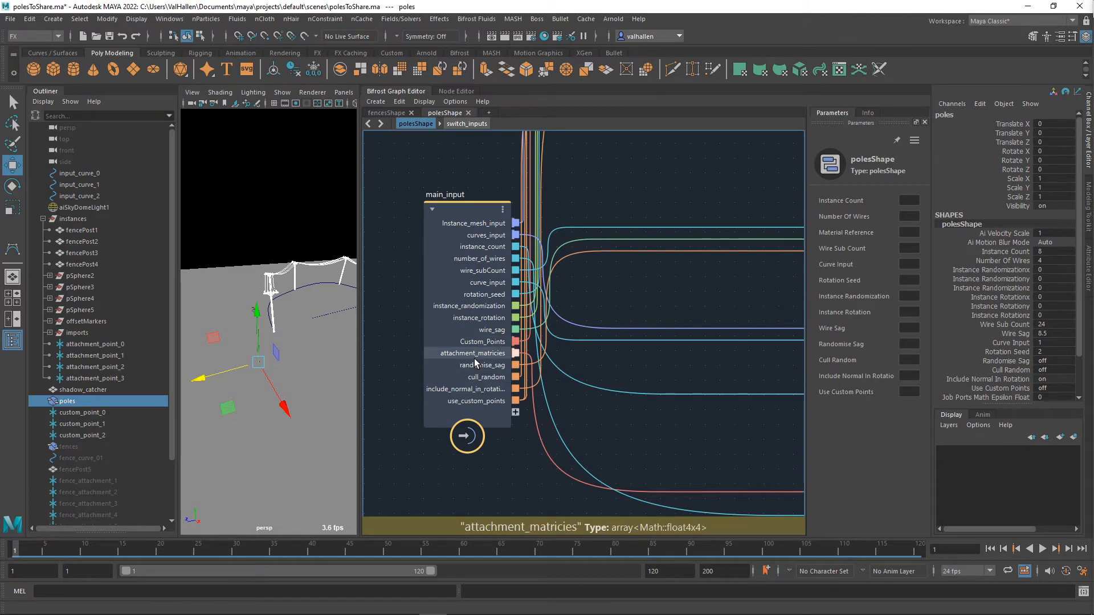
left_click(457, 92)
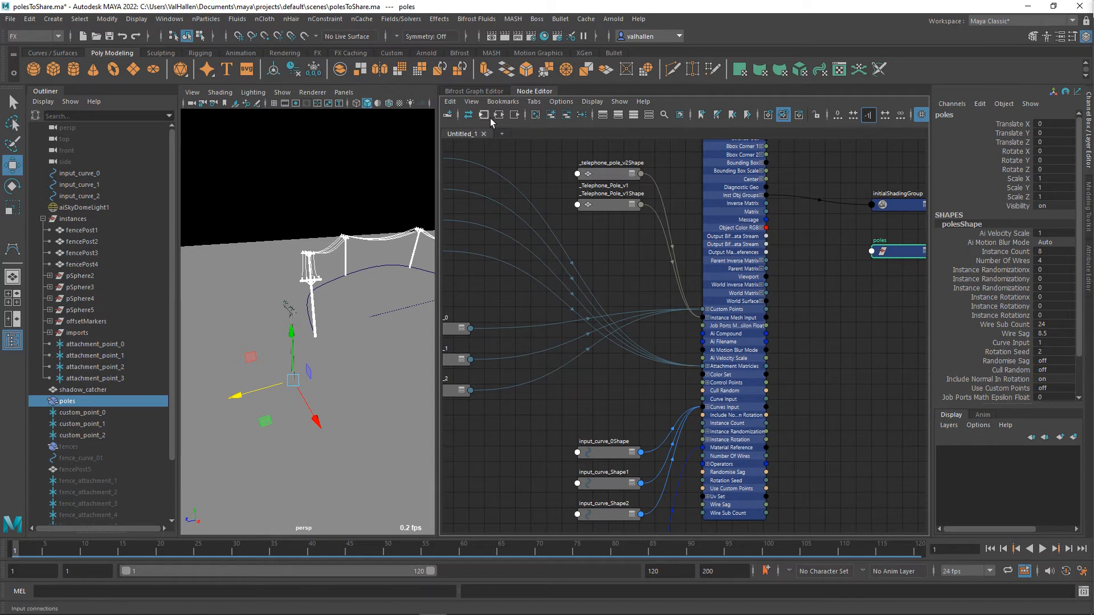
middle_click_drag(809, 272, 854, 321, "alt")
left_click(475, 92)
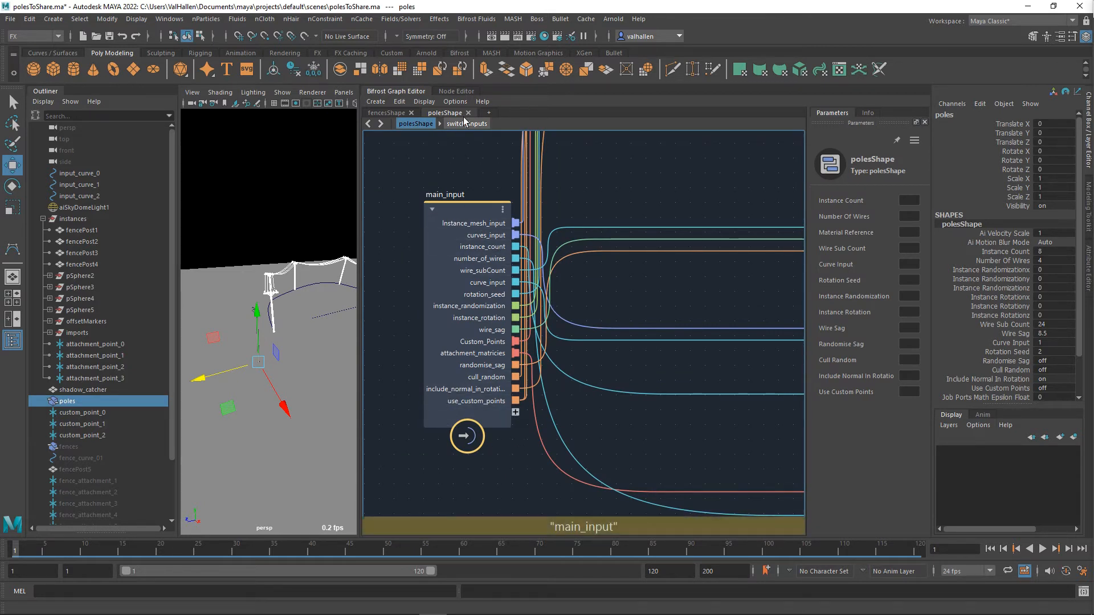
Collapse the Bifrost Graph Editor and set the Instance Count of the poles to 13
left_click(407, 92)
scroll(627, 219, "down", 5)
middle_click_drag(640, 220, 474, 310, "alt")
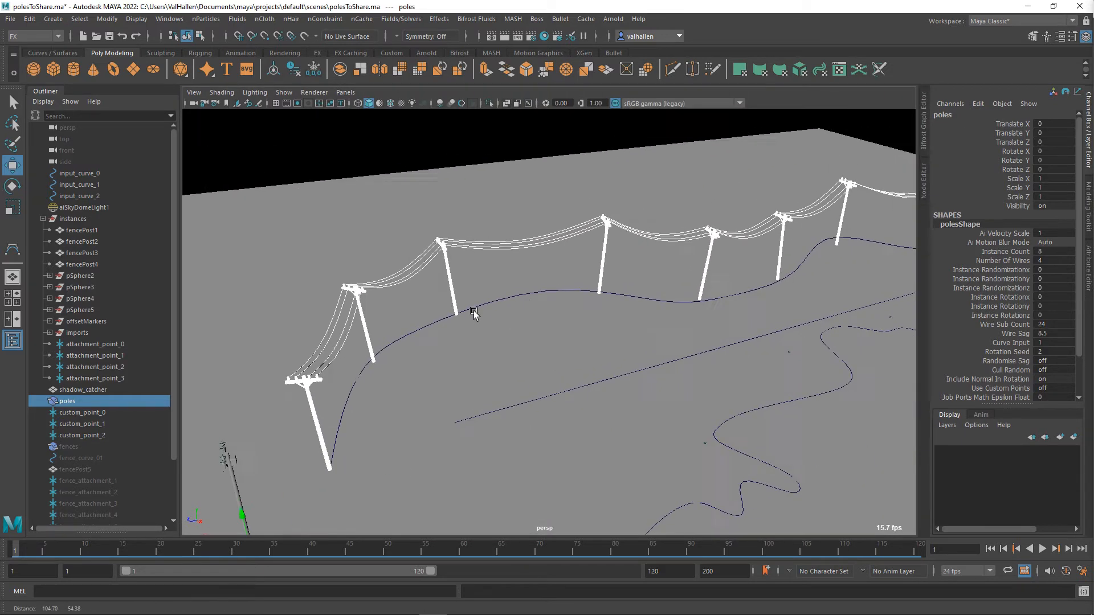
left_click_drag(474, 310, 506, 285, "alt")
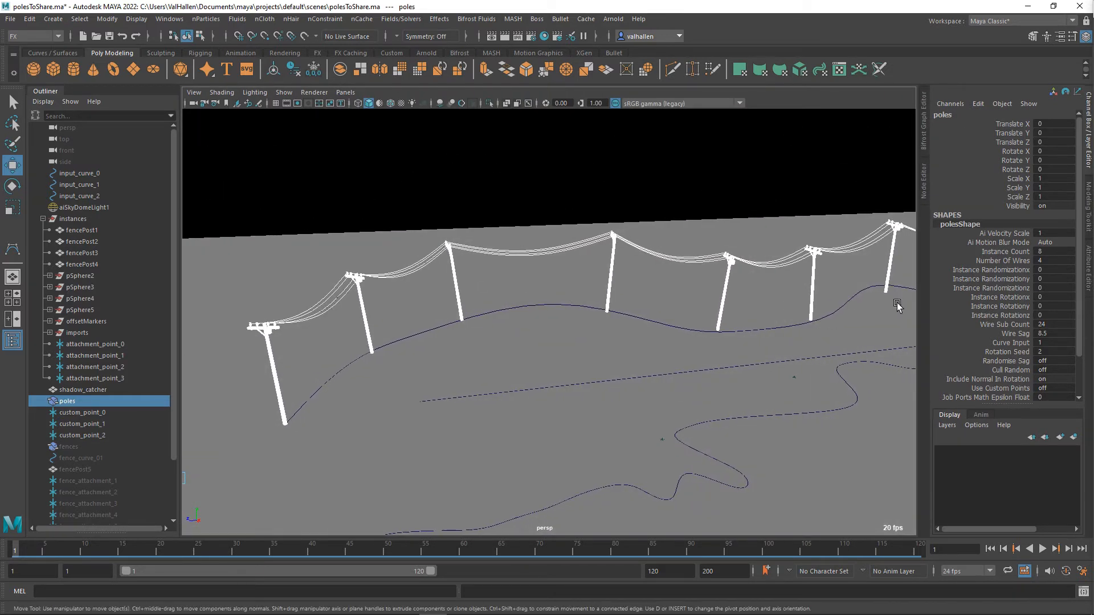
left_click(1018, 251)
middle_click_drag(608, 375, 635, 374)
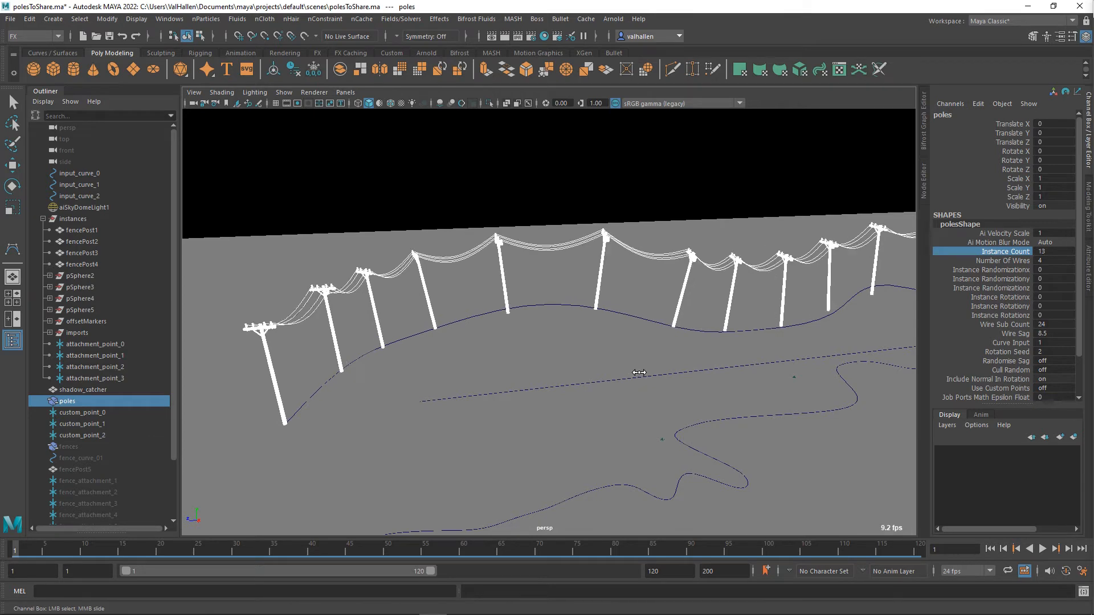
Move the control vertex near the middle of input_curve_2 slightly along the X axis to reshape the pole line, then deselect it
left_click_drag(634, 374, 597, 364, "alt")
left_click(561, 279)
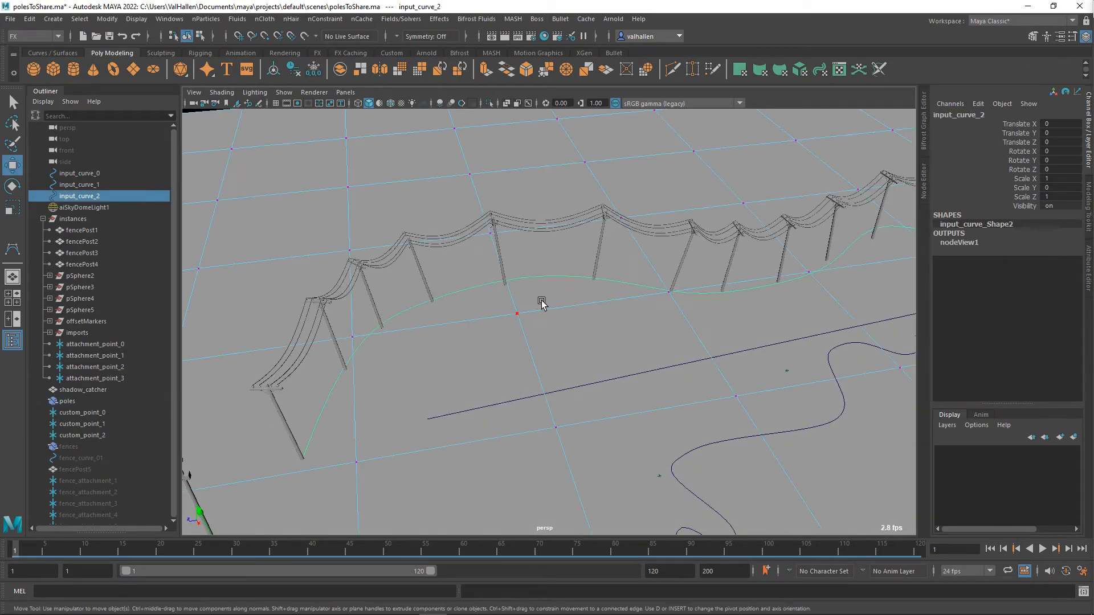
key("w")
right_click_drag(551, 280, 489, 276)
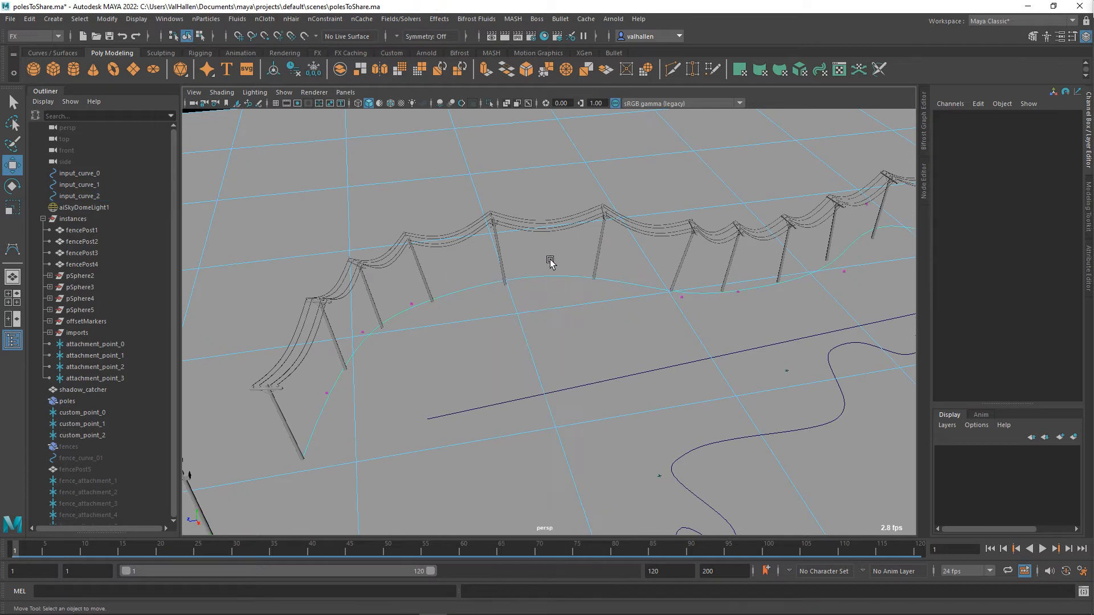
left_click(551, 262)
mouse_move(574, 294)
left_mouse_down()
mouse_move(618, 408)
mouse_move(555, 270)
mouse_move(663, 470)
mouse_move(566, 254)
mouse_move(640, 409)
mouse_move(601, 307)
mouse_move(575, 285)
left_mouse_up()
right_click_drag(476, 305, 518, 274)
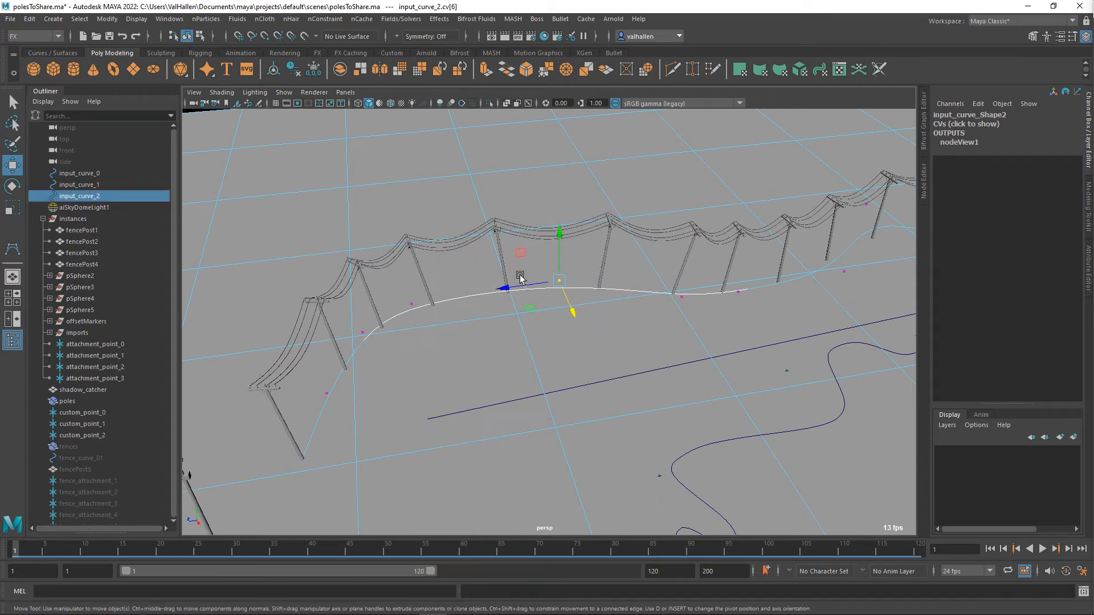
left_click_drag(606, 258, 589, 200, "alt")
left_click(589, 200)
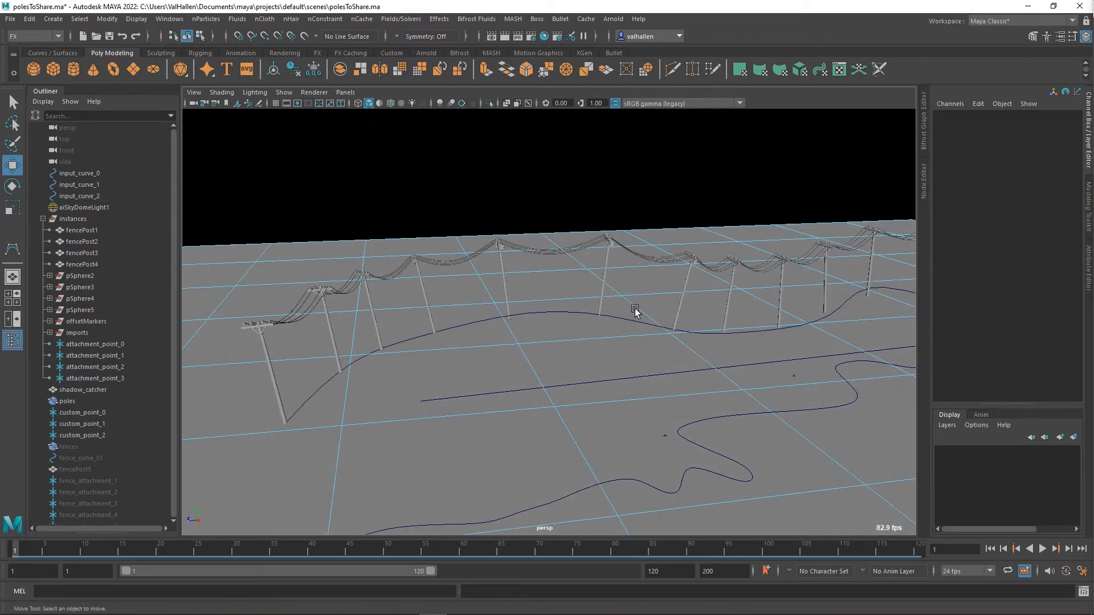
Try raising the middle control vertex of input_curve_2 by about 14.5 units in Y, then undo the move
left_click_drag(634, 308, 586, 288, "alt")
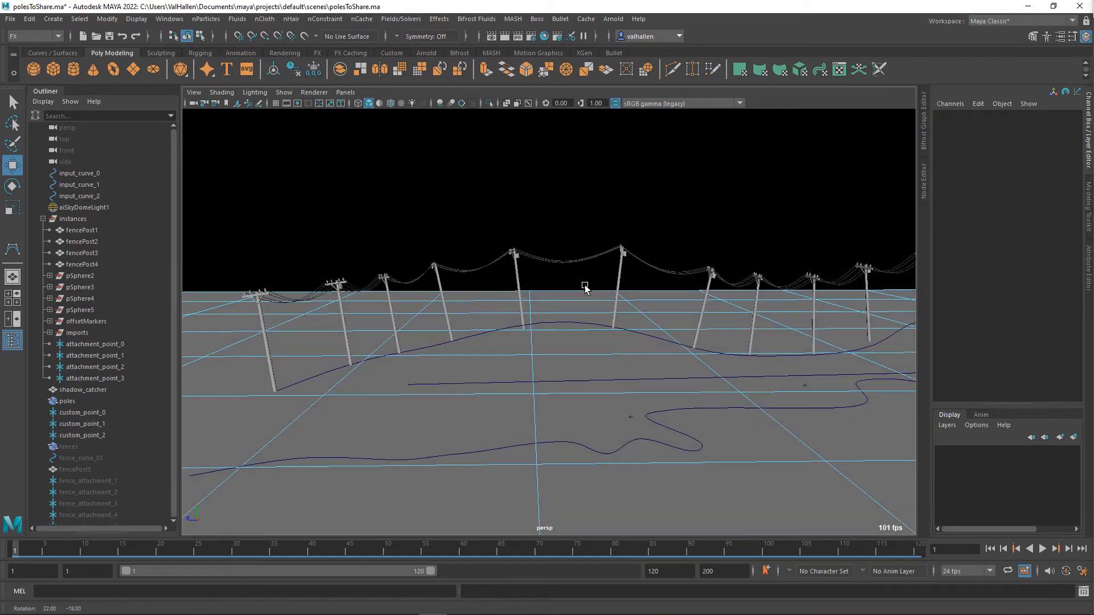
left_click(580, 329)
right_click_drag(570, 287, 570, 322)
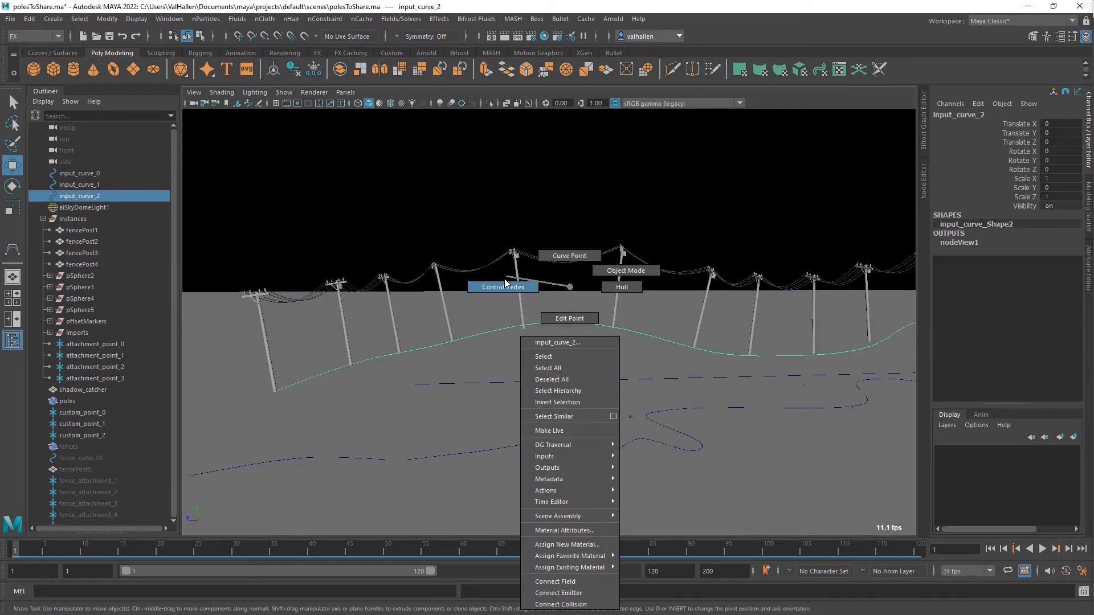
right_click_drag(504, 281, 505, 281)
left_click(581, 312)
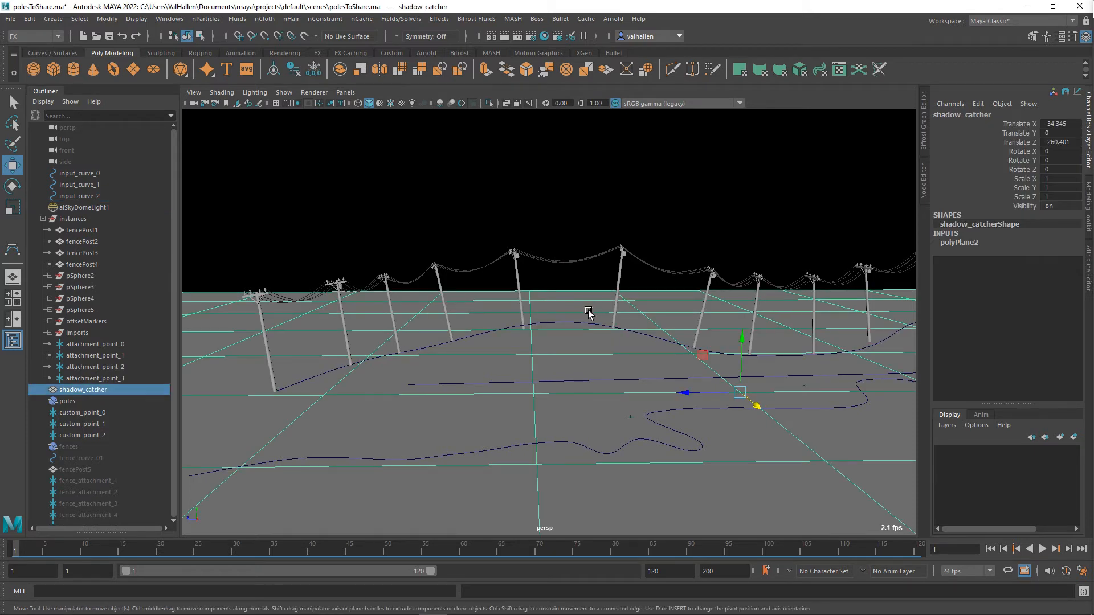
key("ctrl+z")
left_click(571, 307)
mouse_move(572, 248)
left_mouse_down()
mouse_move(590, 182)
mouse_move(593, 337)
mouse_move(590, 237)
left_mouse_up()
key("ctrl+z")
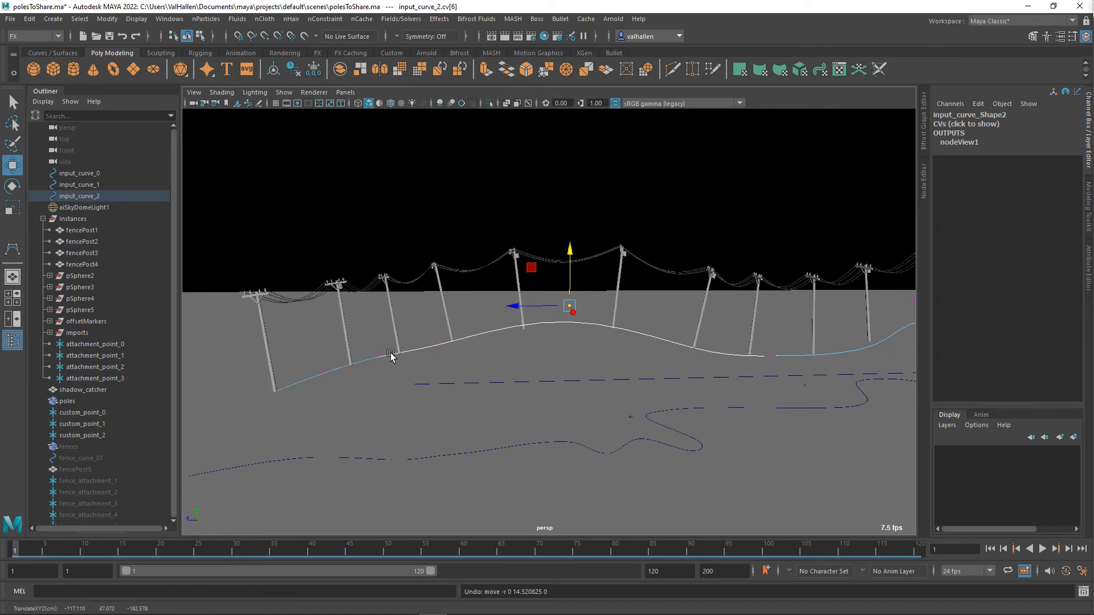
Select the poles object and raise its Instance Count to 43
left_click(76, 405)
left_click(78, 448)
left_click(77, 405)
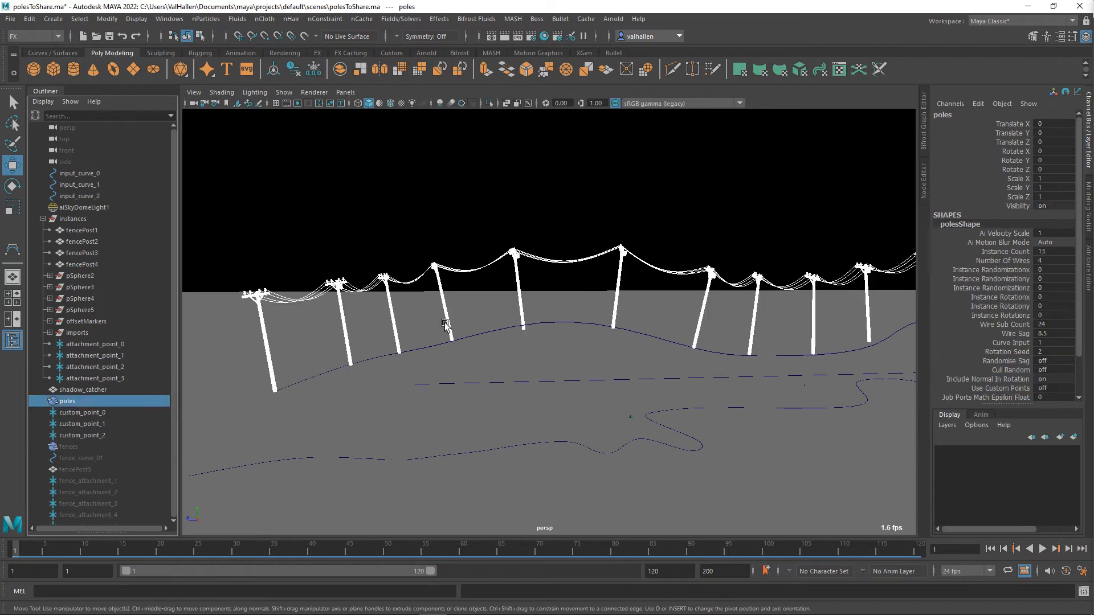
left_click(1006, 251)
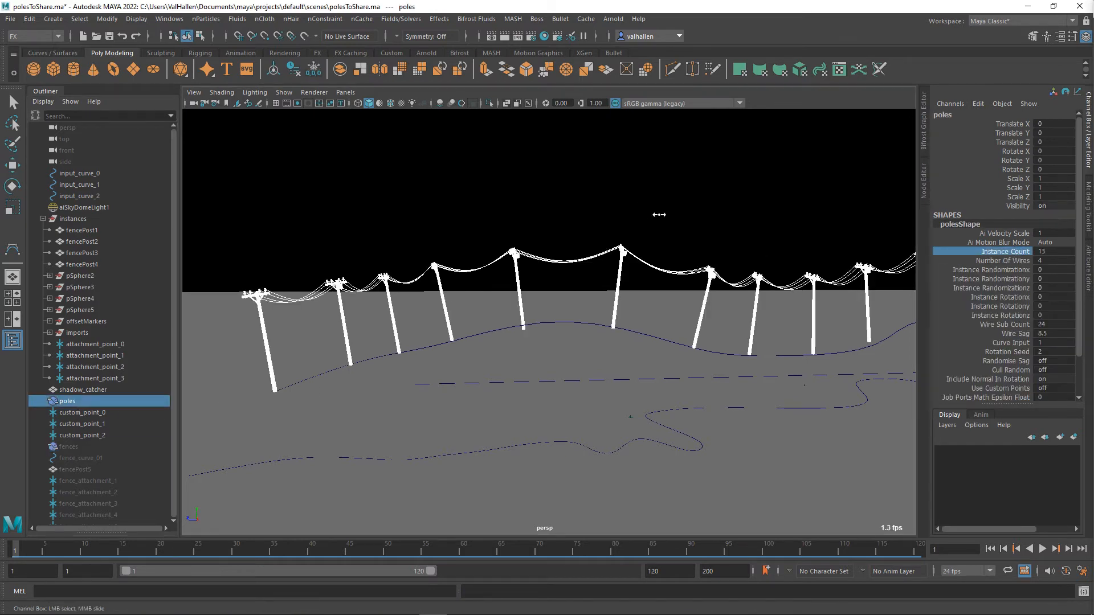
middle_click_drag(655, 215, 819, 226)
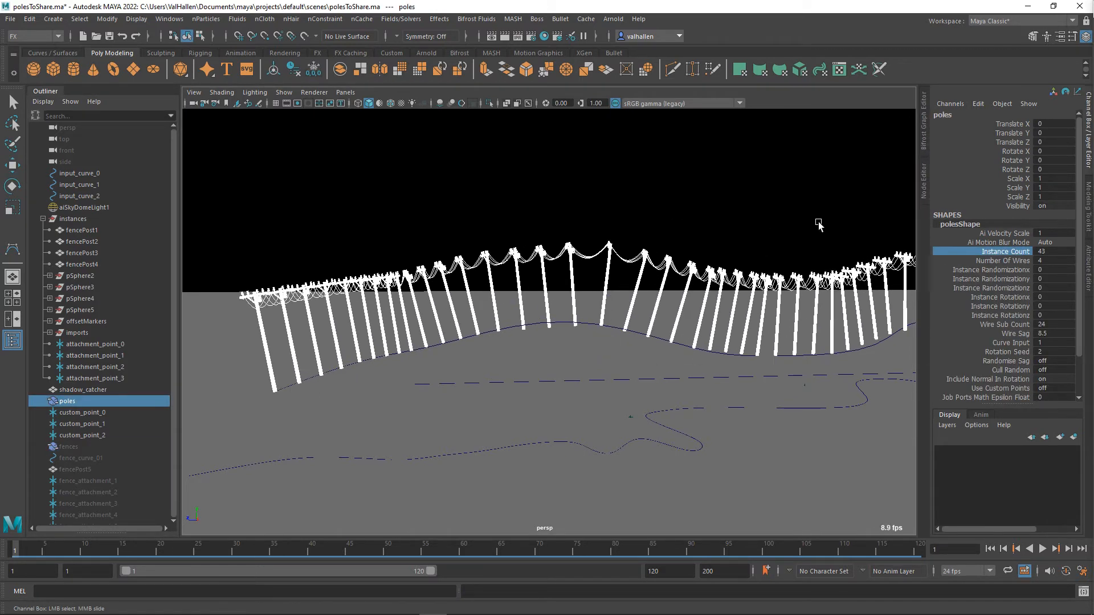
Set the Instance Count of the poles to 8, then increase it to 10
left_click(1059, 256)
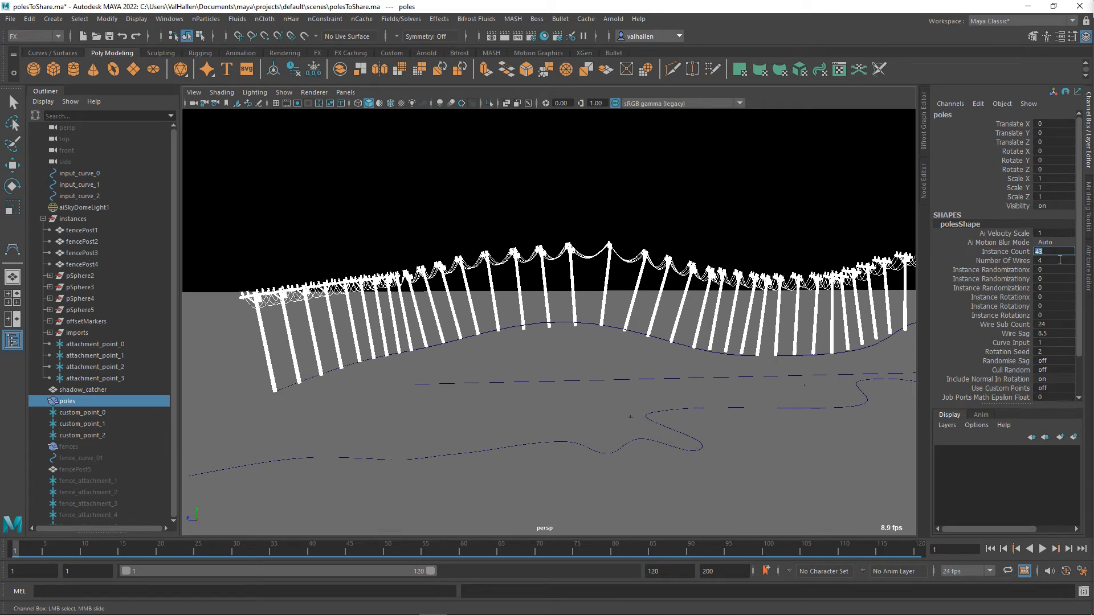
type("8")
key("Return")
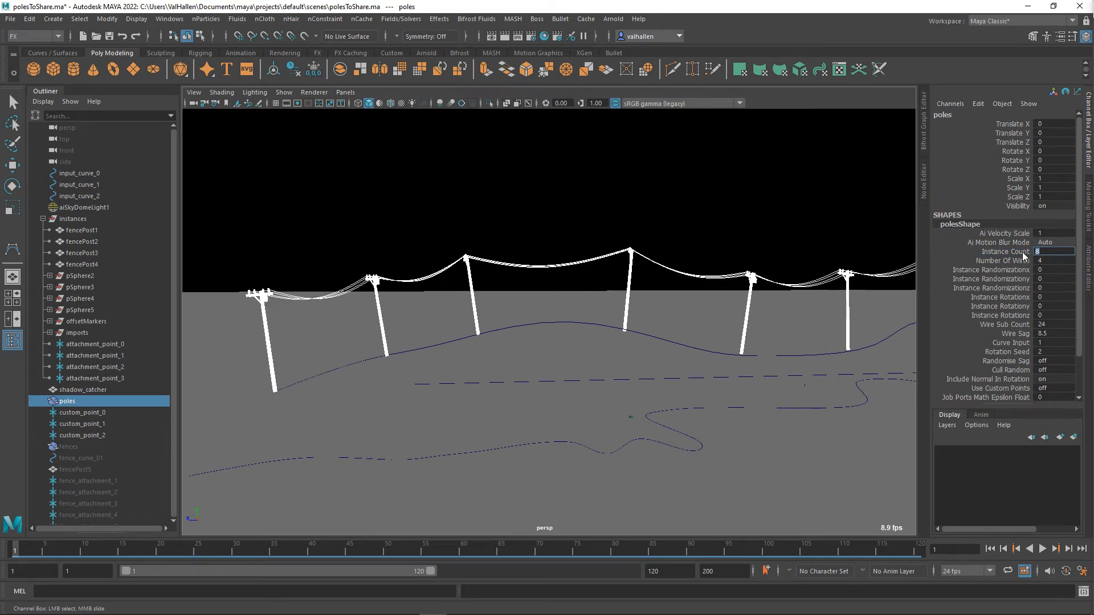
left_click(1006, 251)
middle_click_drag(715, 262, 730, 260)
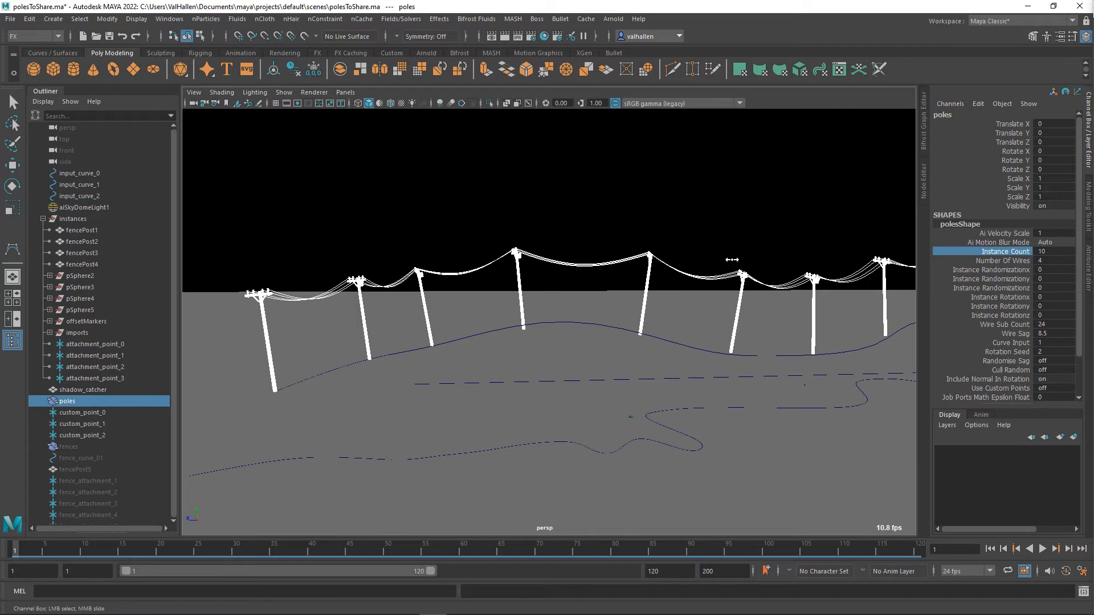
left_click_drag(758, 252, 635, 279, "alt")
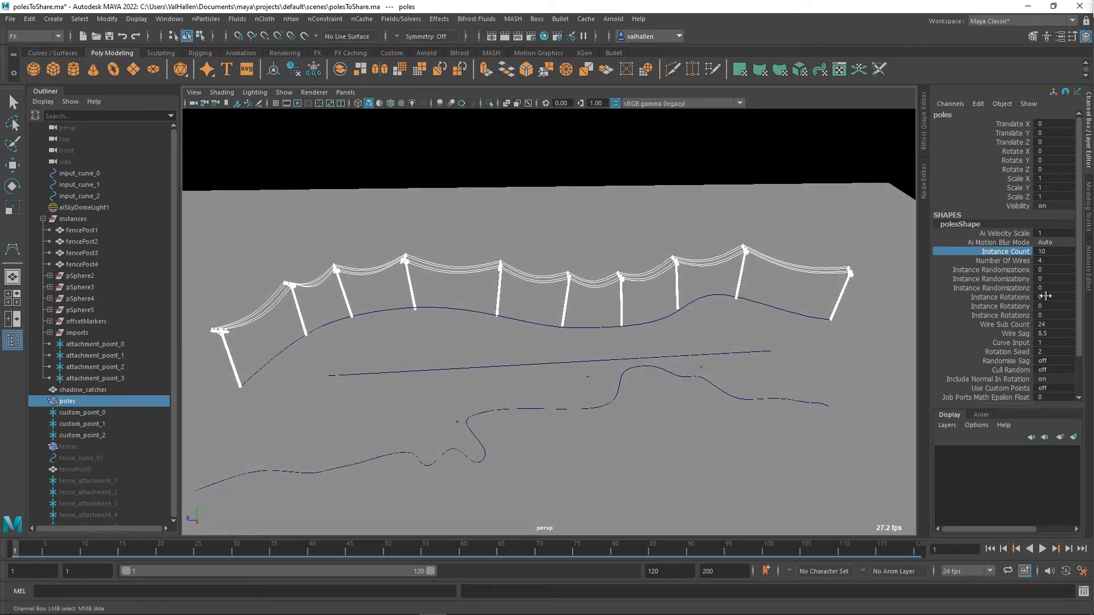
Set the Number Of Wires between the poles to 5
left_click(1003, 261)
mouse_move(688, 359)
middle_mouse_down()
mouse_move(664, 359)
mouse_move(718, 359)
mouse_move(665, 359)
mouse_move(693, 360)
middle_mouse_up()
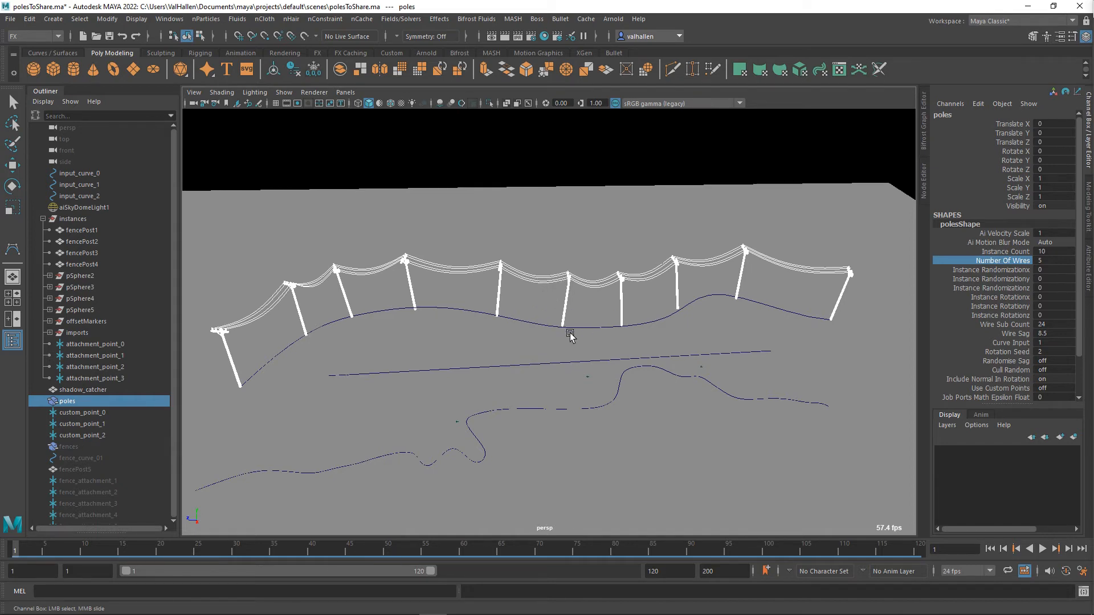
left_click_drag(572, 336, 601, 344, "alt")
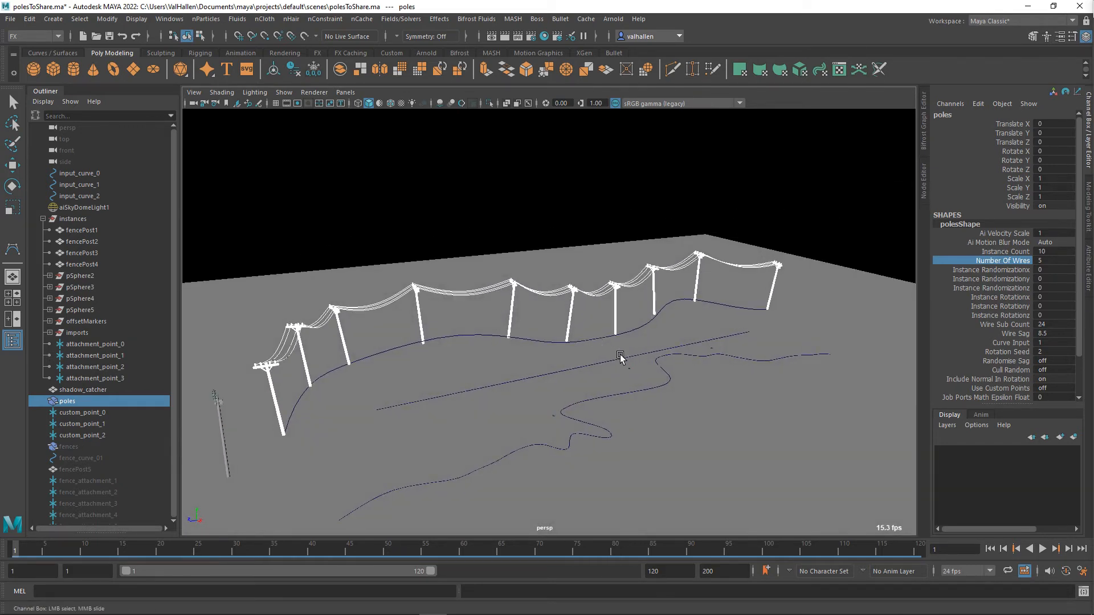
Set the Instance Randomization of the poles to 1.1 in X and 1.4 in Y
left_click(991, 270)
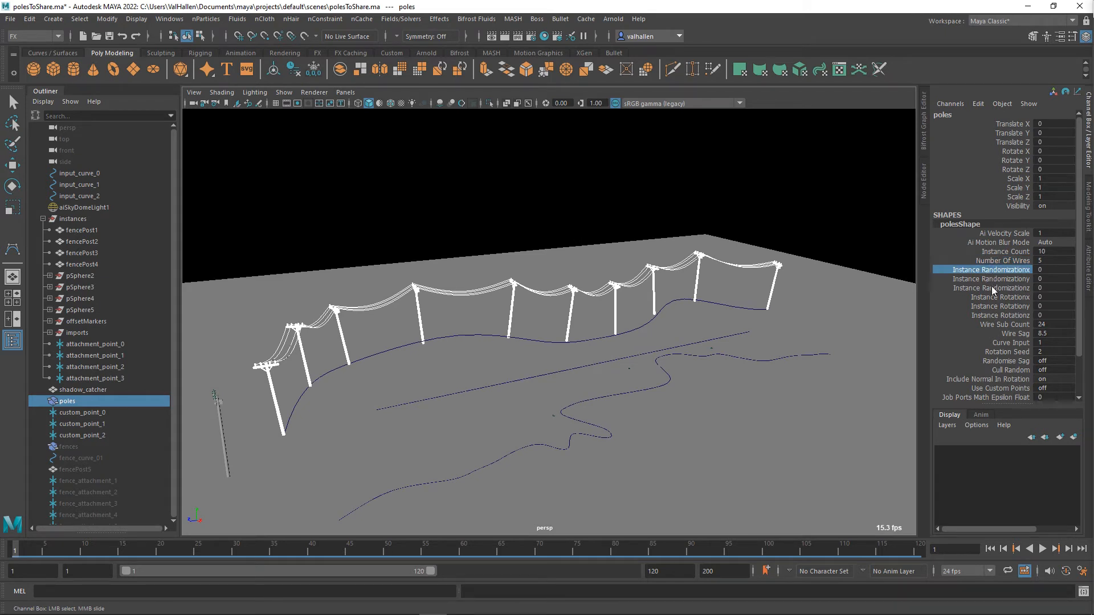
middle_click_drag(744, 287, 596, 347)
left_click_drag(829, 300, 884, 320, "alt")
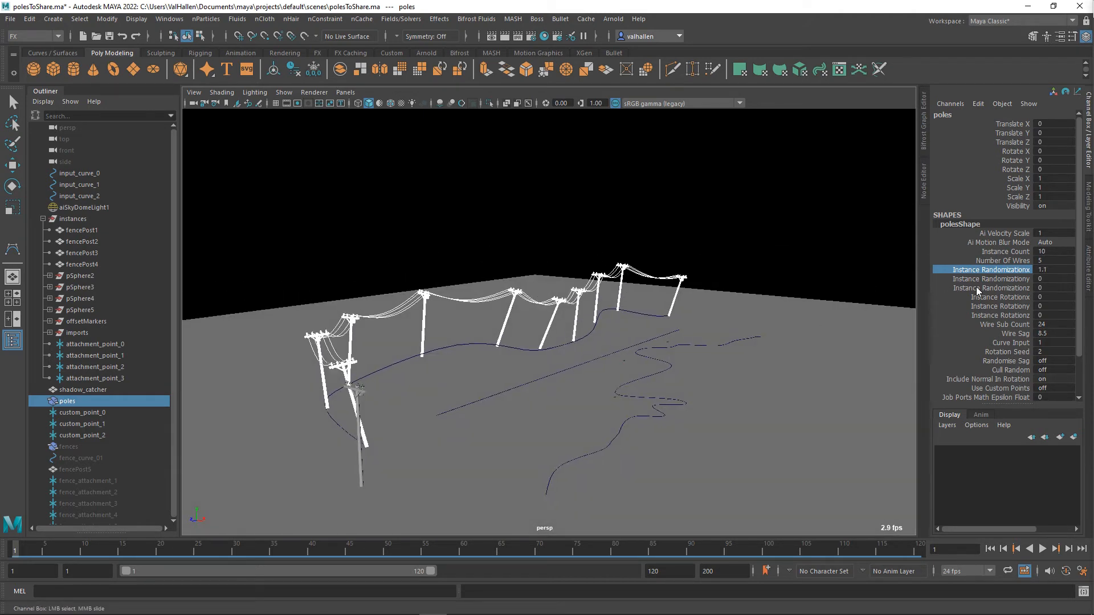
left_click(979, 279)
middle_click_drag(752, 303, 847, 331)
Try adjusting Instance Randomization in Z, then undo all the randomization changes on the poles
left_click(990, 289)
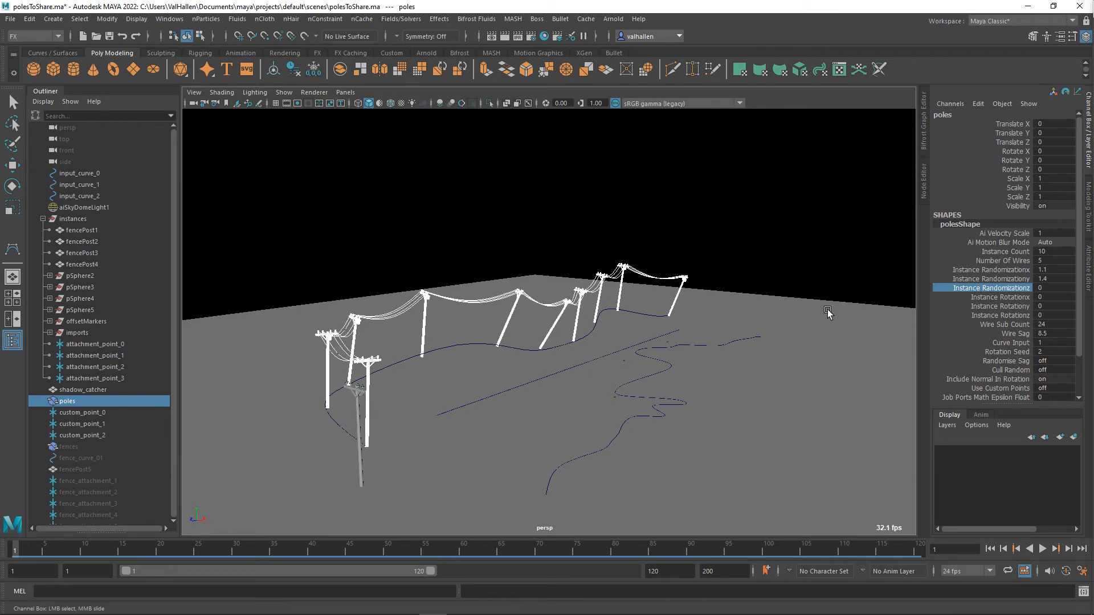
mouse_move(700, 329)
middle_mouse_down()
mouse_move(718, 328)
mouse_move(688, 328)
middle_mouse_up()
key("ctrl+z")
key("ctrl+z")
key("ctrl+z")
key("ctrl+z")
key("ctrl+z")
Try changing Instance Rotation X and Z on the poles, undo those changes, and set Instance Rotation Y to -0.4
left_click(989, 297)
middle_click_drag(787, 320, 803, 344)
key("ctrl+z")
left_click(985, 308)
left_click(1002, 315)
key("ctrl+z")
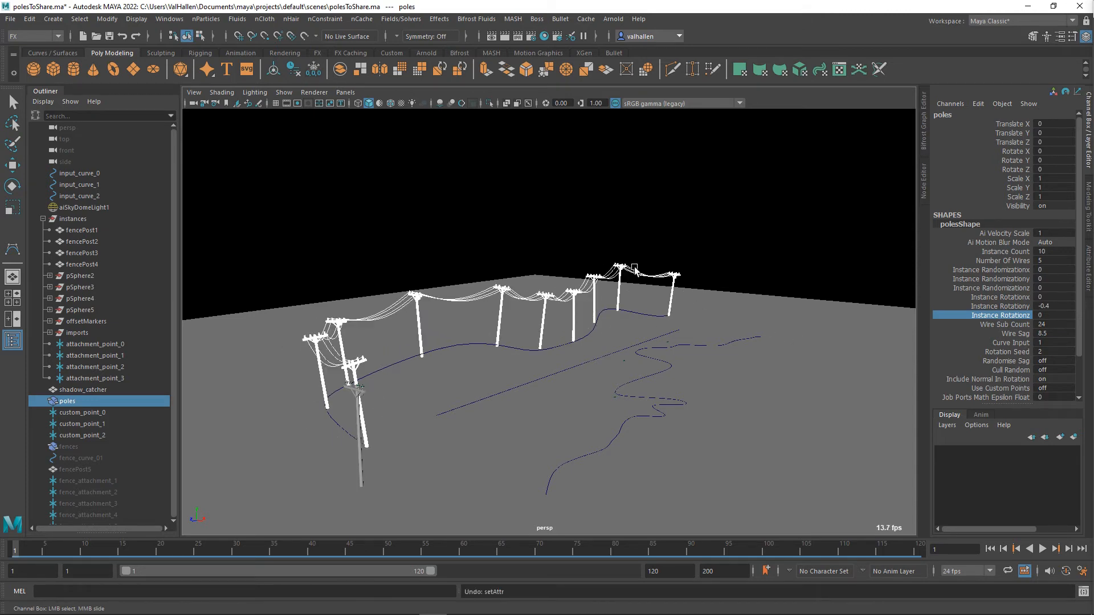
Adjust the Wire Sub Count of the poles while viewing the hanging wires up close
left_click(1003, 327)
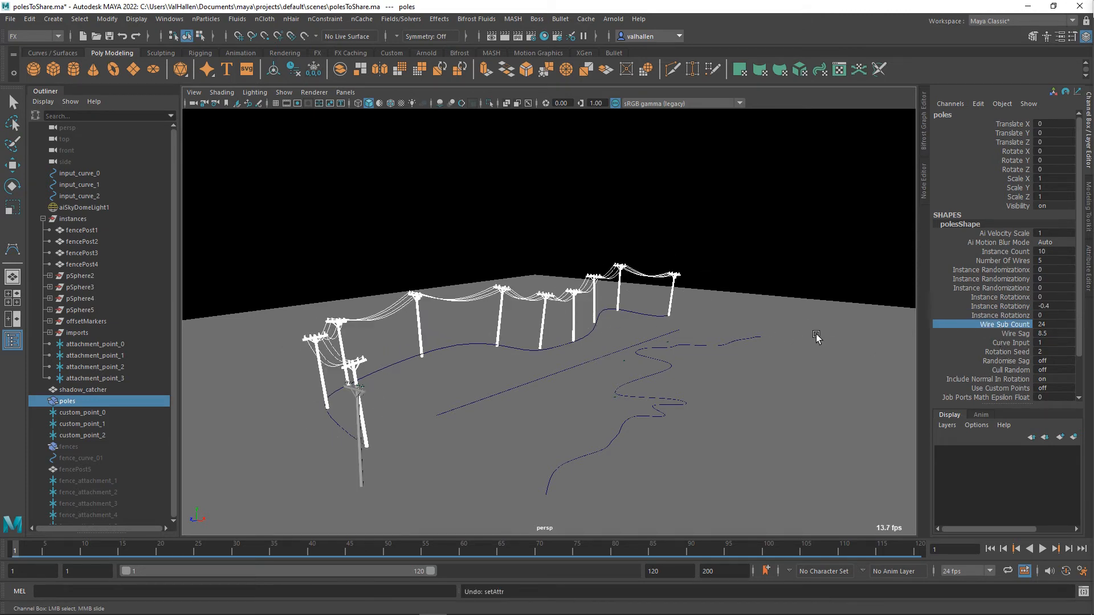
left_click_drag(760, 344, 563, 325, "alt")
scroll(563, 324, "up", 4)
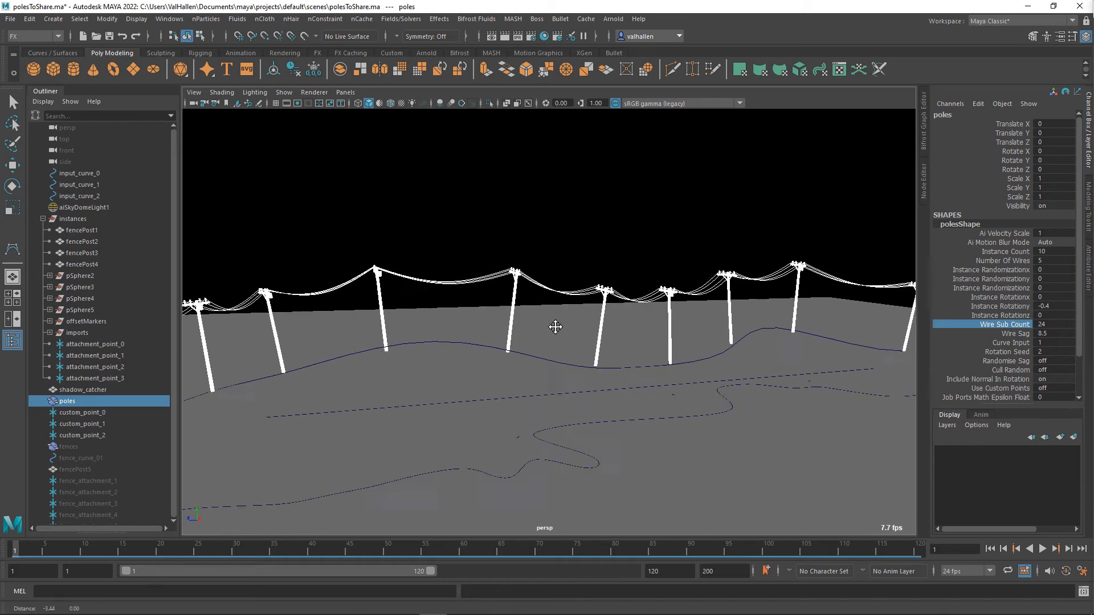
middle_click_drag(555, 325, 611, 365, "alt")
left_click_drag(611, 364, 532, 350, "alt")
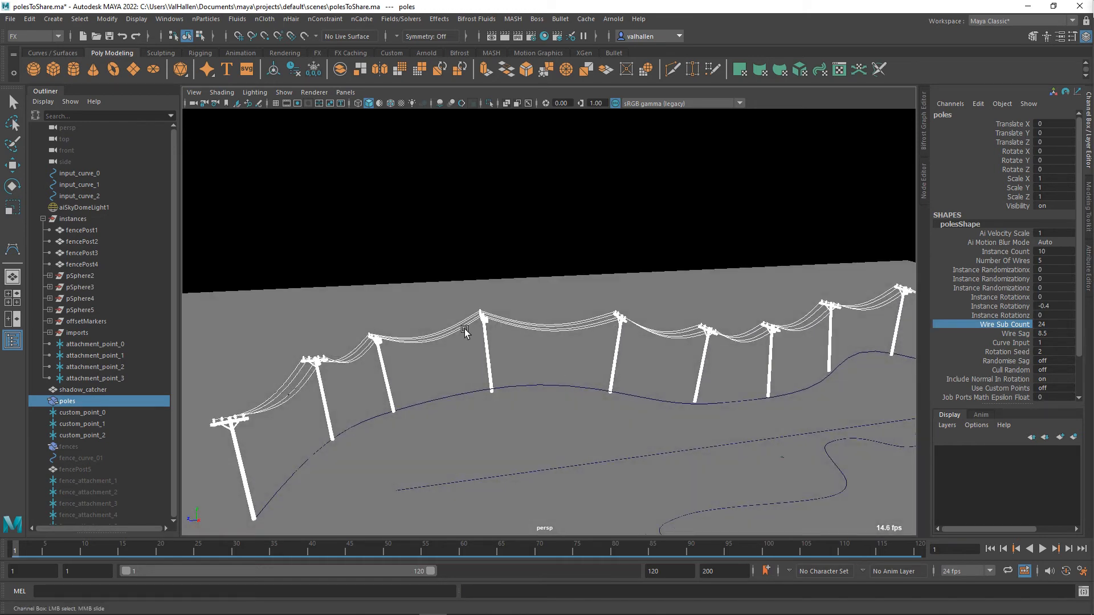
scroll(598, 348, "up", 3)
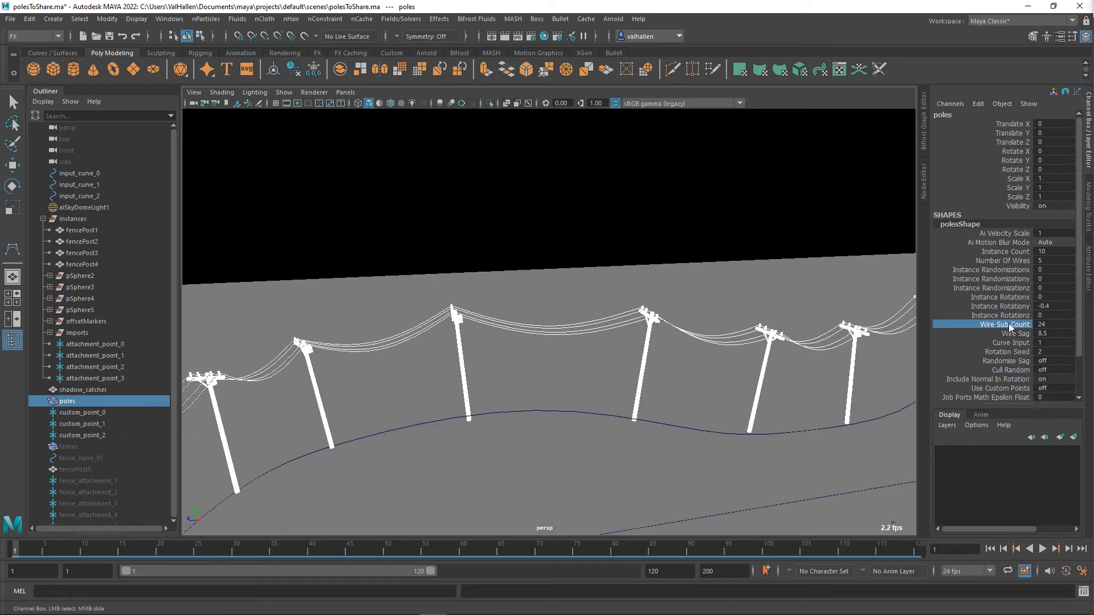
middle_click_drag(643, 258, 732, 302)
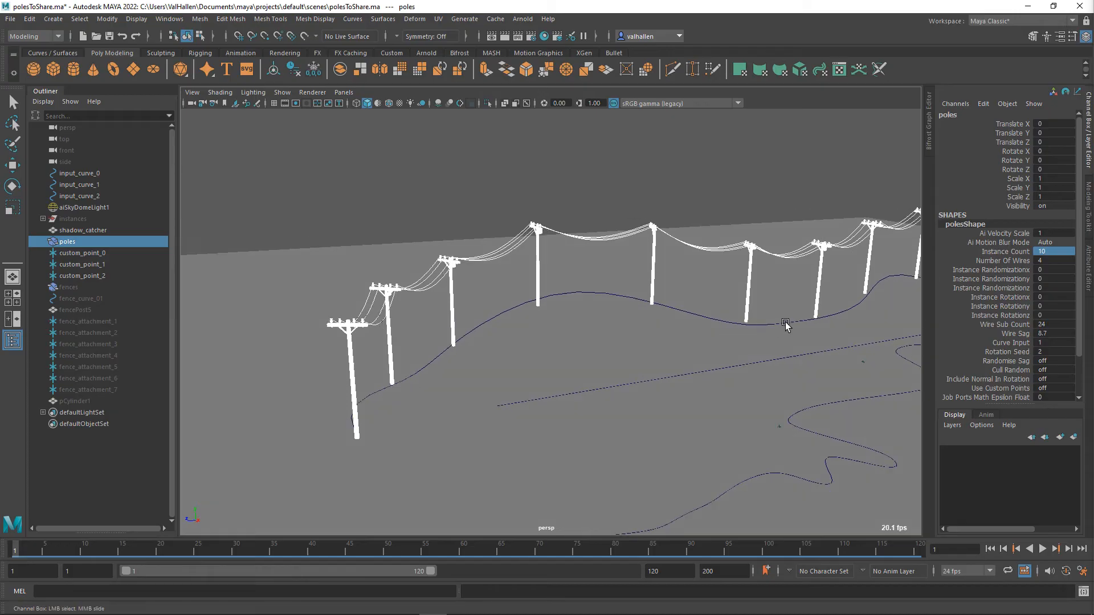
Try a Wire Sub Count of 4 on the poles, then restore it to 24
left_click_drag(787, 320, 639, 315, "alt")
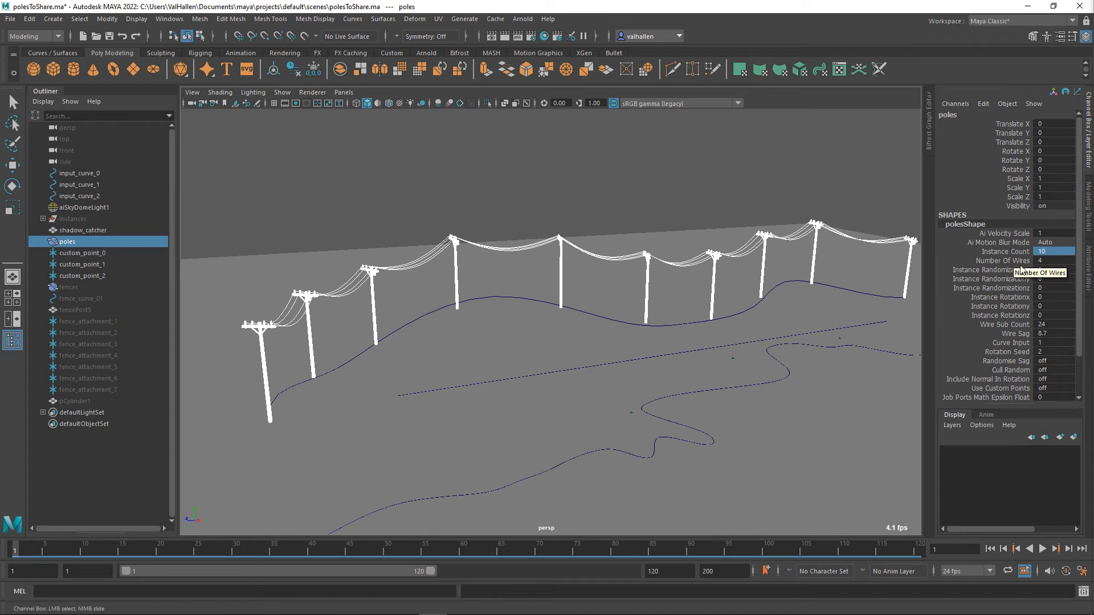
left_click(984, 326)
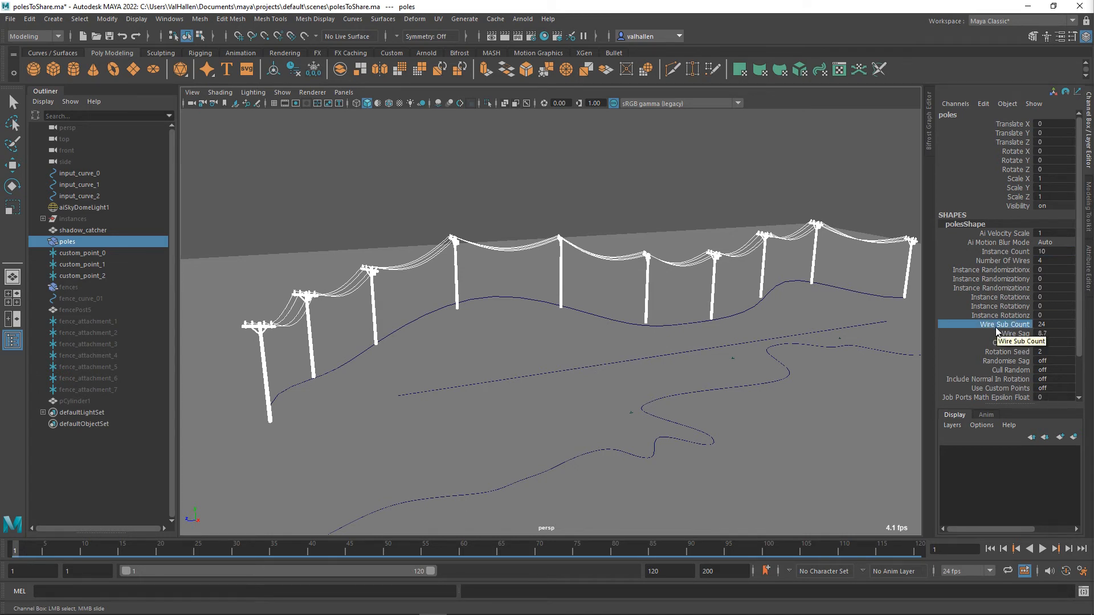
left_click(1057, 324)
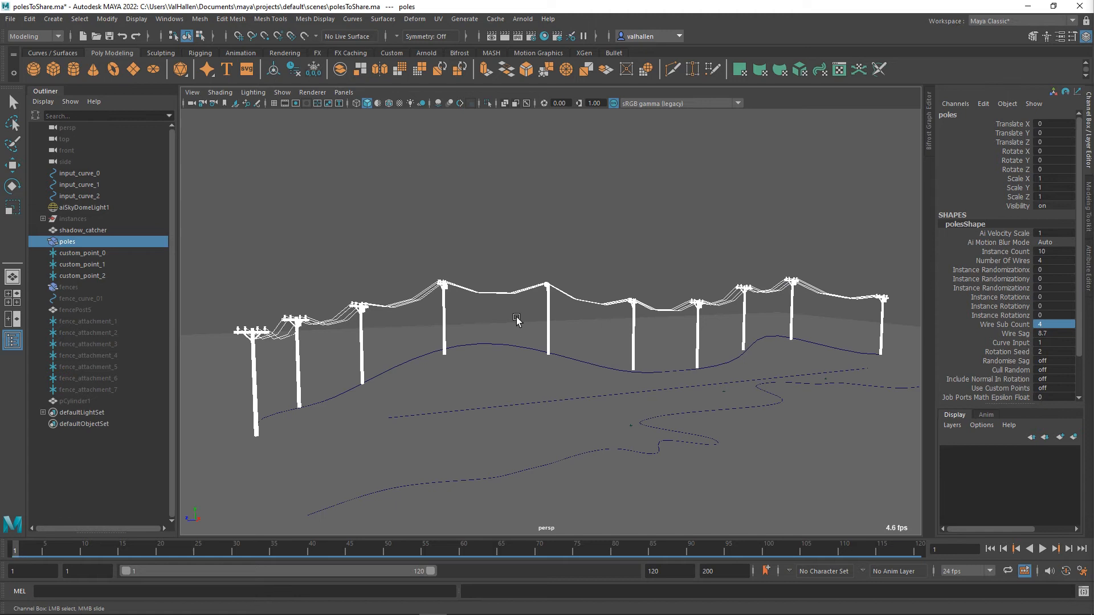
scroll(488, 315, "up", 2)
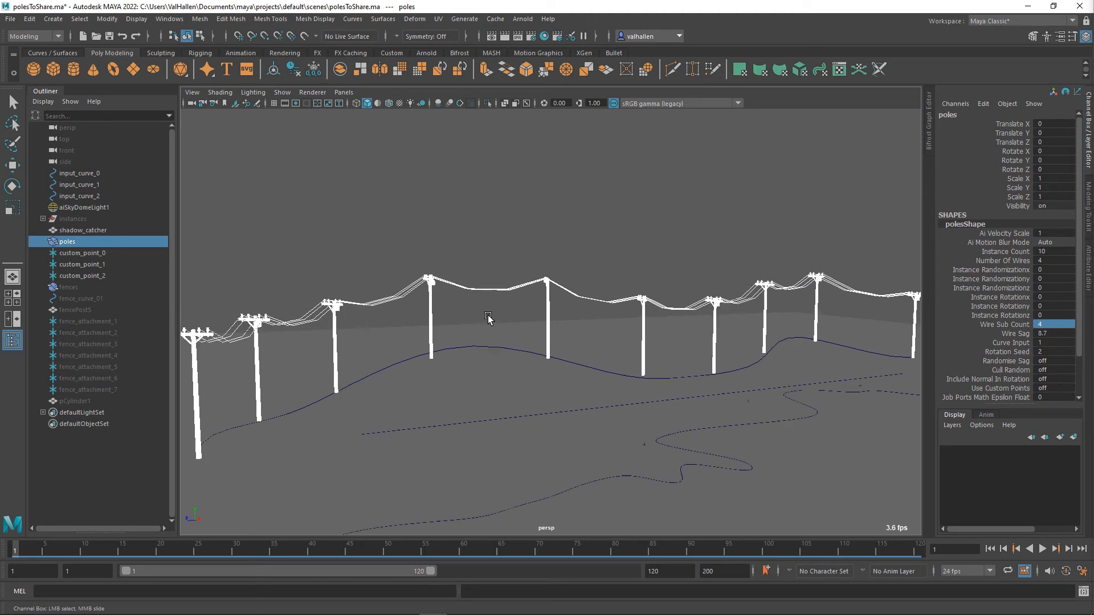
middle_click_drag(487, 316, 542, 322, "alt")
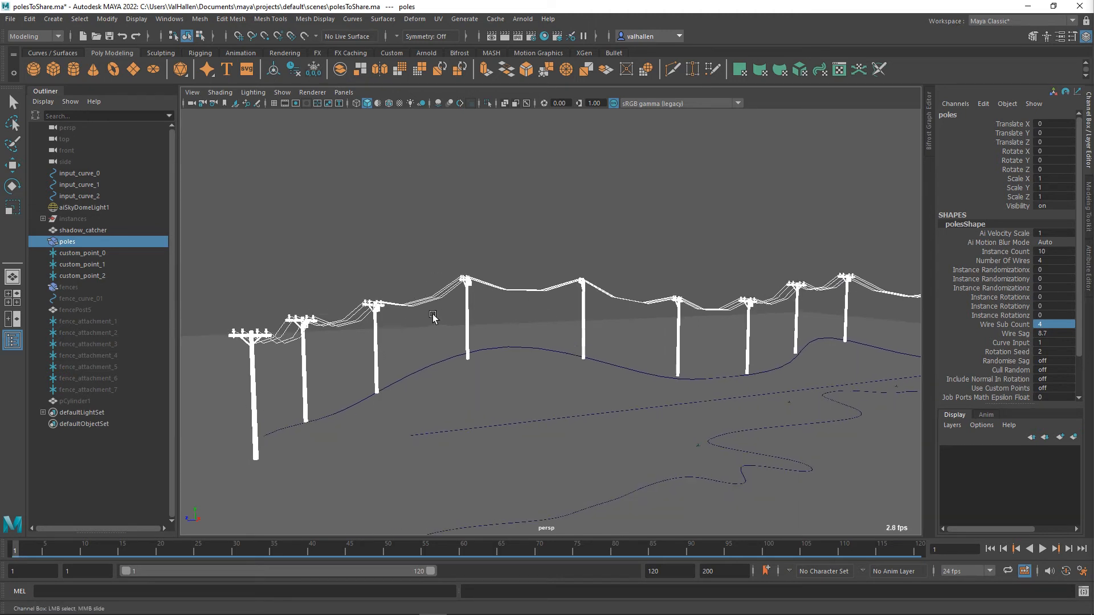
left_click(1053, 324)
type("24")
key("Return")
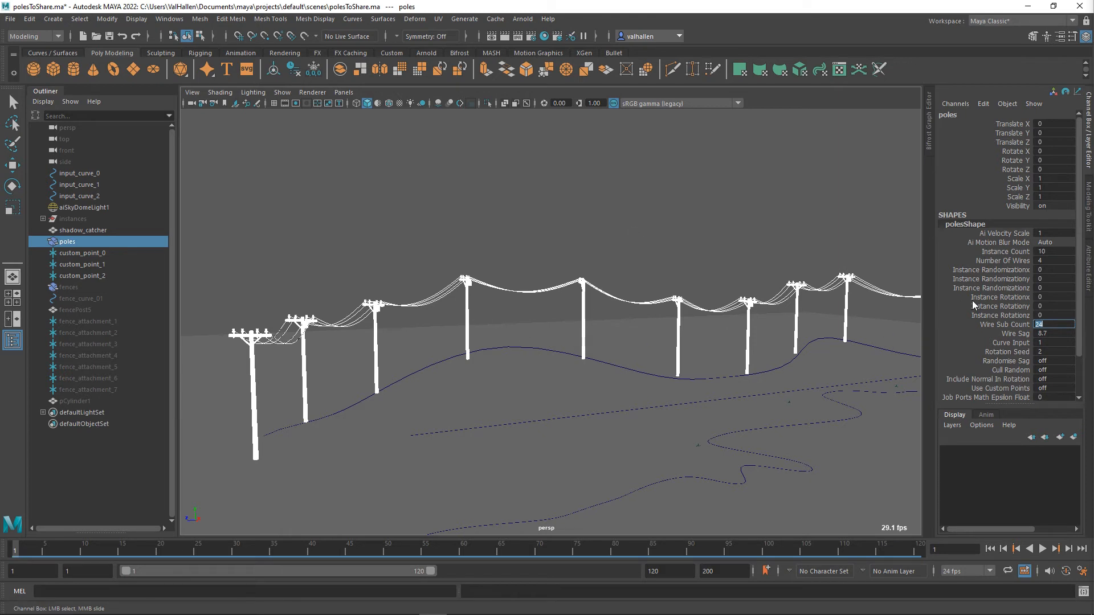
Set the Wire Sag of the poles to 9.1 and turn on Randomise Sag
left_click(1016, 333)
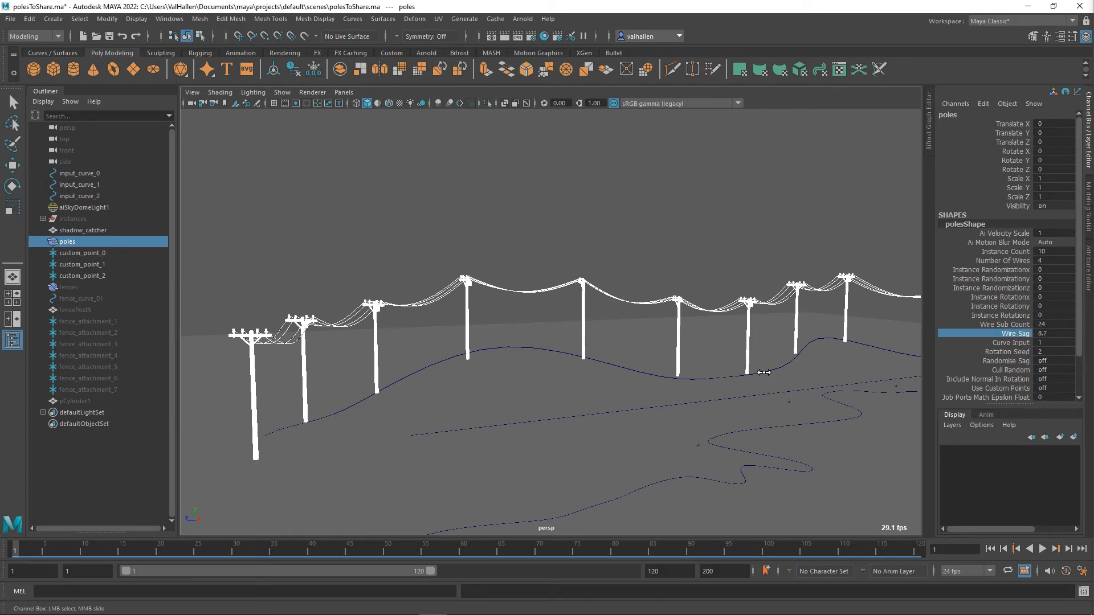
mouse_move(763, 367)
middle_mouse_down()
mouse_move(725, 370)
mouse_move(804, 371)
mouse_move(766, 371)
middle_mouse_up()
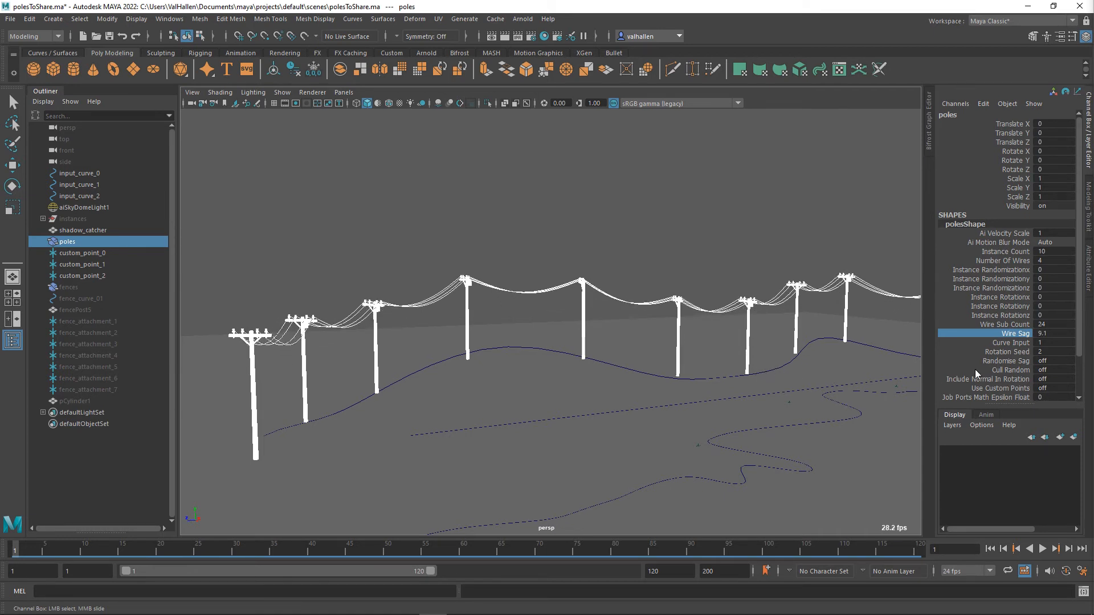
left_click(1041, 361)
type("on")
key("Return")
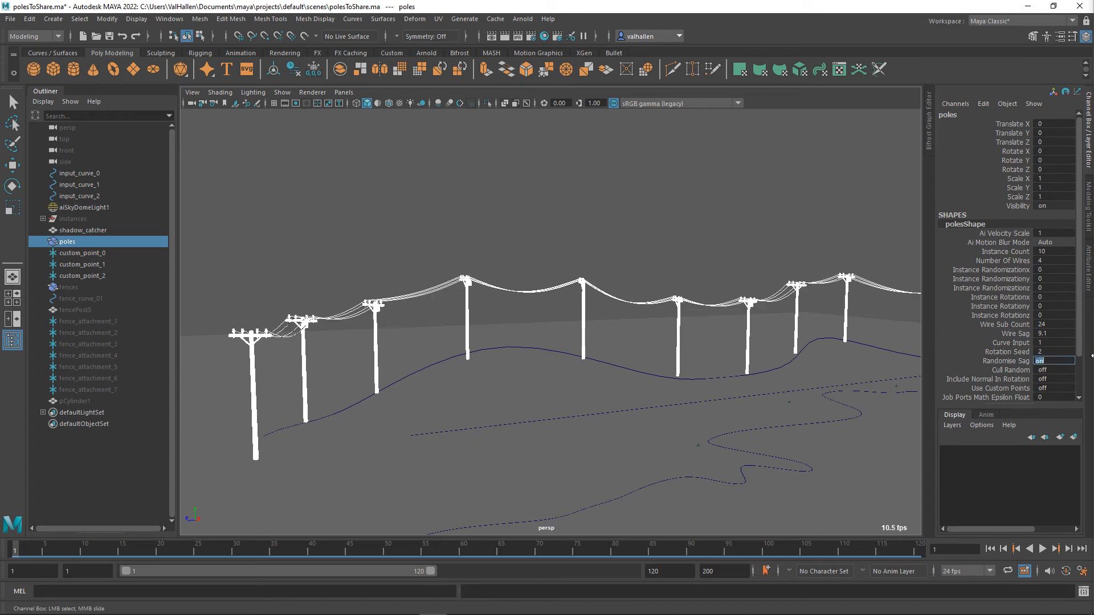
left_click_drag(571, 306, 567, 308, "alt")
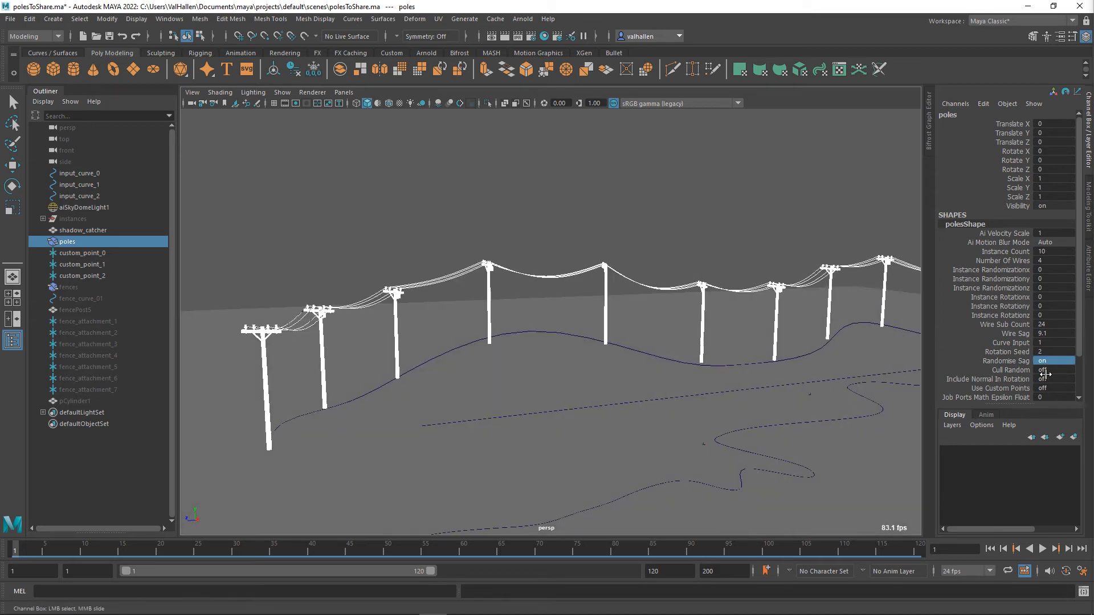
Increase the Wire Sag of the poles to 15.1 and turn off Randomise Sag
left_click(1020, 333)
middle_click_drag(765, 351, 797, 353)
left_click_drag(636, 342, 583, 340, "alt")
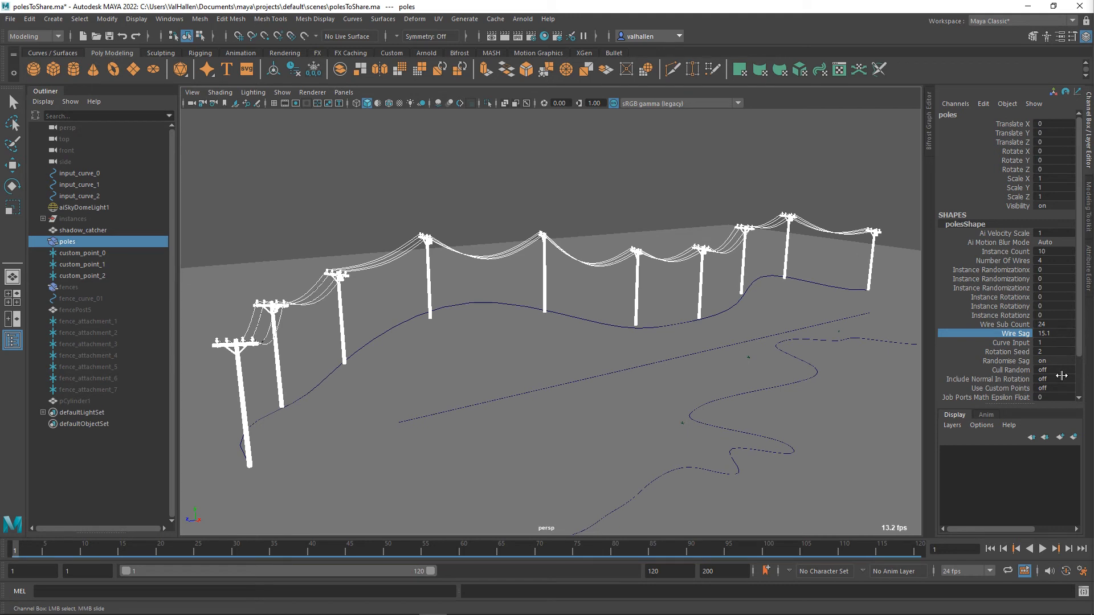
double_click(1052, 362)
type("0")
key("Return")
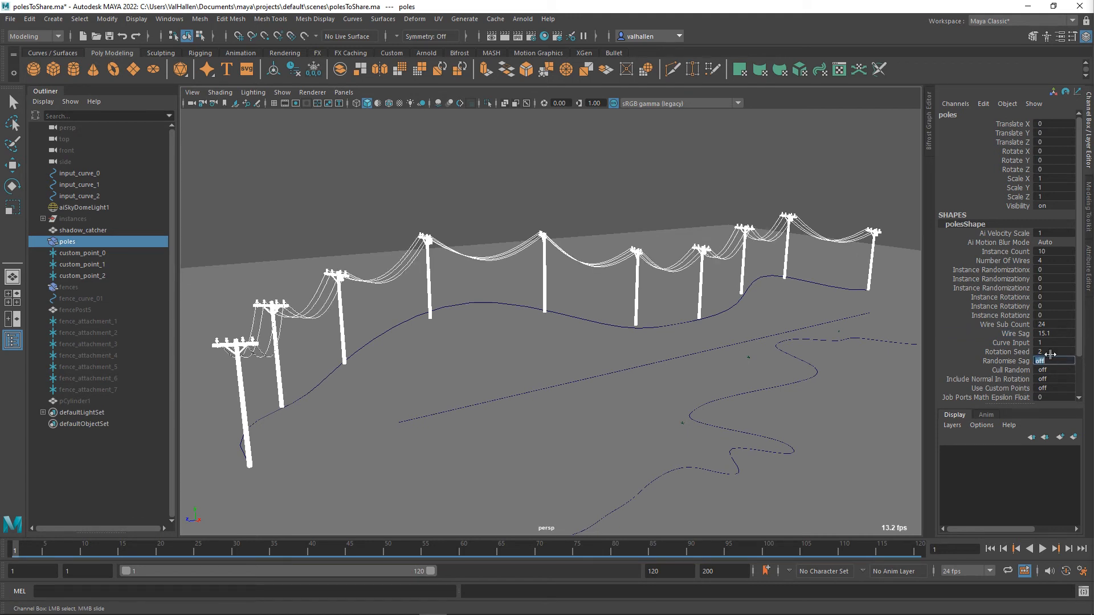
Switch the Curve Input of the poles through 0, 1 and 2
left_click(1017, 343)
double_click(1052, 343)
type("0")
key("Return")
type("1")
key("Return")
type("2")
key("Return")
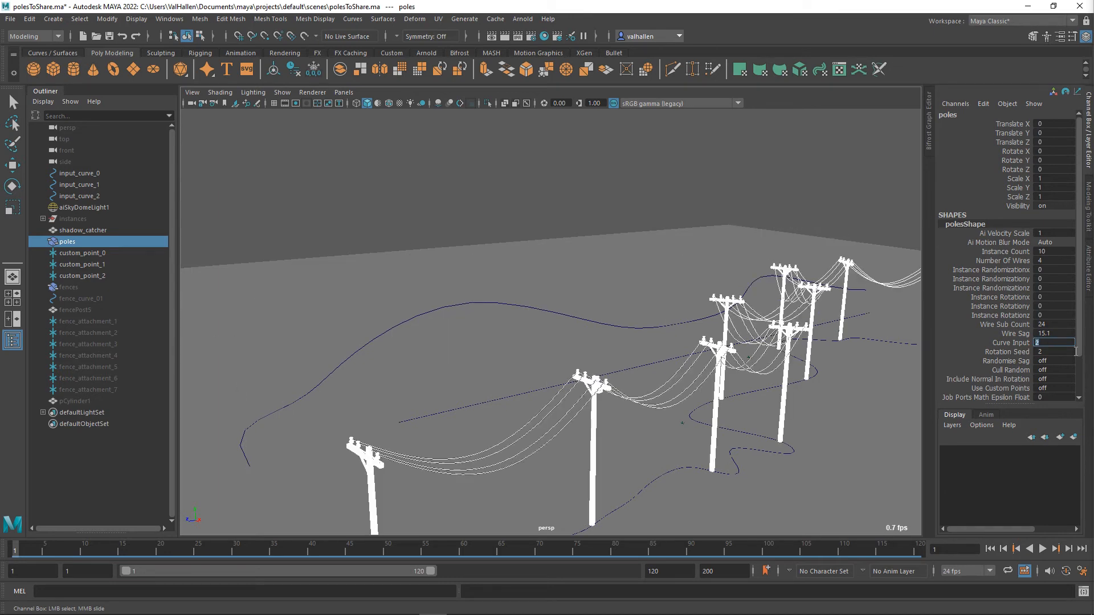
Set the Curve Input of the poles back to 1
scroll(608, 285, "down", 2)
left_click_drag(741, 276, 720, 328, "alt")
middle_click_drag(720, 328, 655, 276, "alt")
mouse_move(655, 276)
left_mouse_down("alt")
mouse_move(669, 268)
mouse_move(642, 274)
mouse_move(655, 291)
left_mouse_up("alt")
left_click(1056, 344)
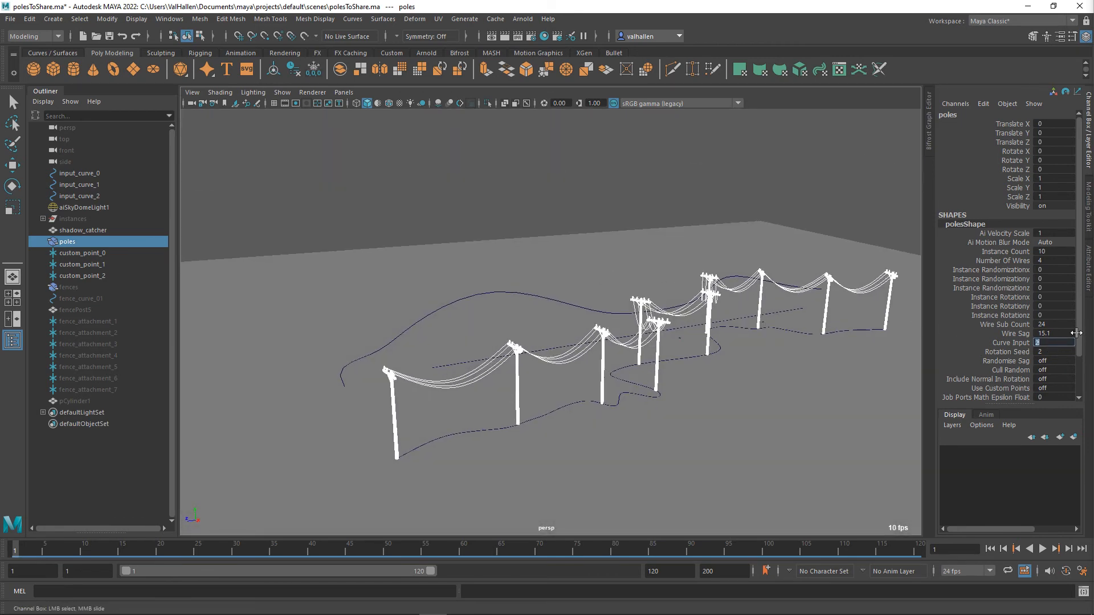
type("1")
key("Return")
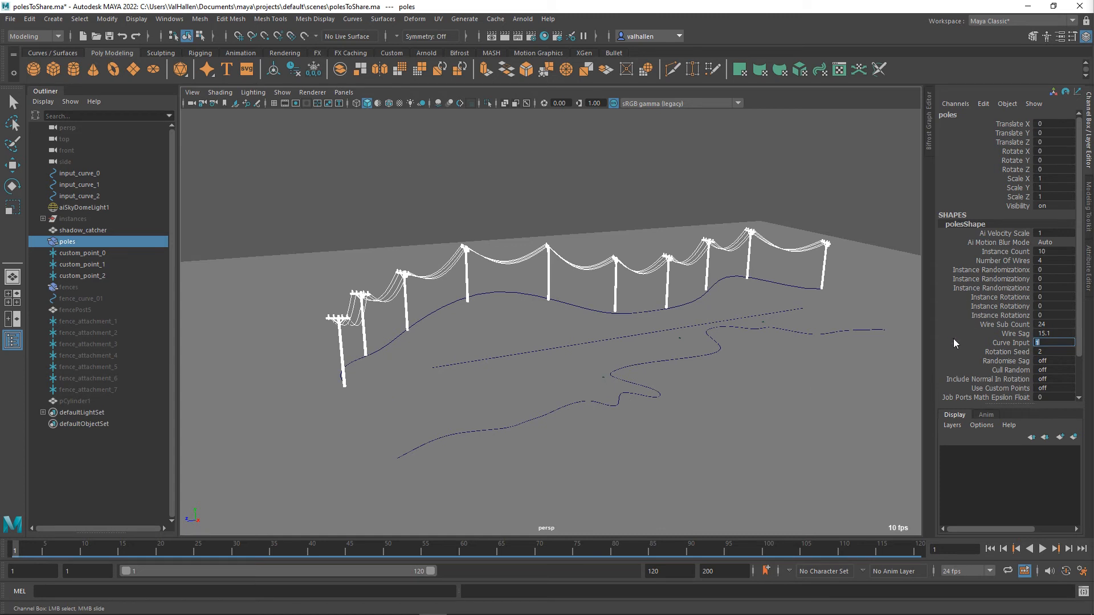
Change the Rotation Seed of the poles to 7
left_click(1013, 352)
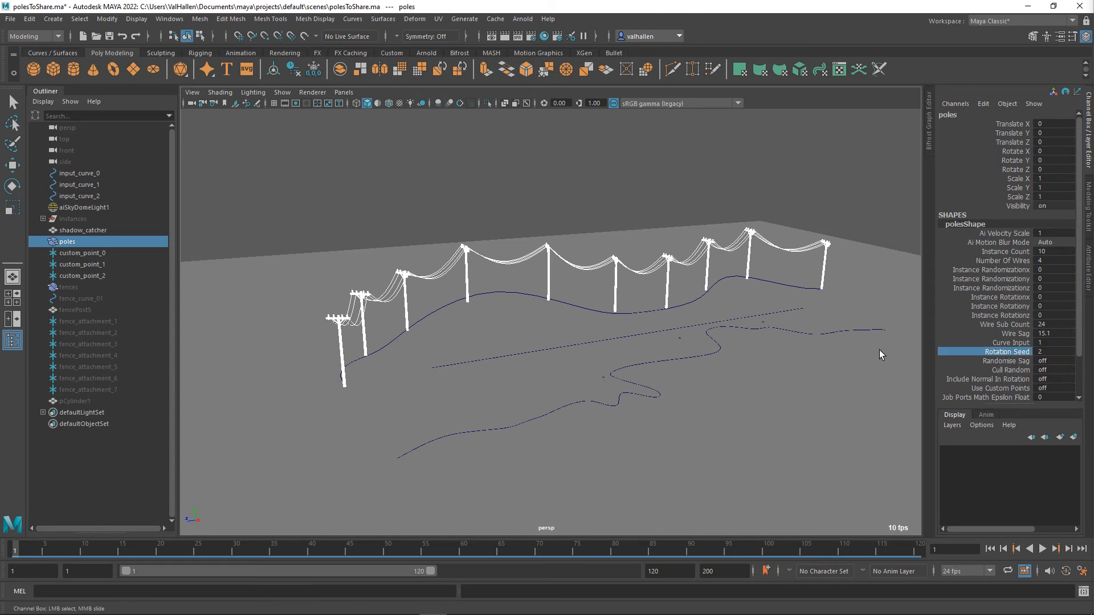
middle_click_drag(550, 352, 655, 355)
middle_click_drag(539, 351, 581, 345)
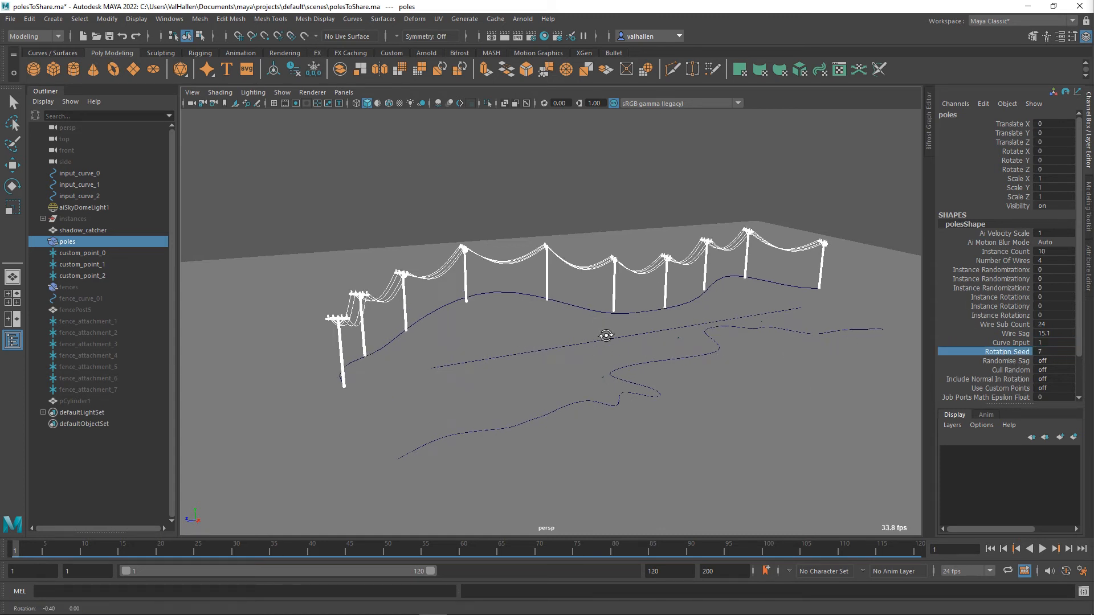
mouse_move(608, 334)
left_mouse_down("alt")
mouse_move(616, 364)
mouse_move(608, 349)
left_mouse_up("alt")
middle_click_drag(616, 302, 625, 360, "alt")
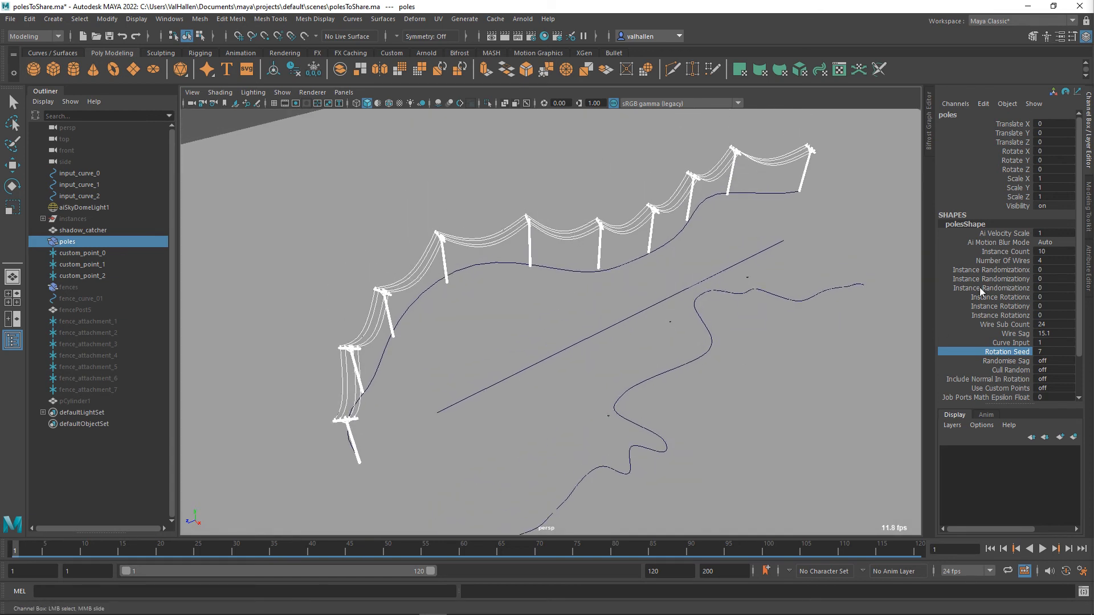
Set the poles' Instance Randomization Y to 1.9 and their Rotation Seed to 26
left_click(991, 278)
middle_click_drag(716, 339, 727, 343)
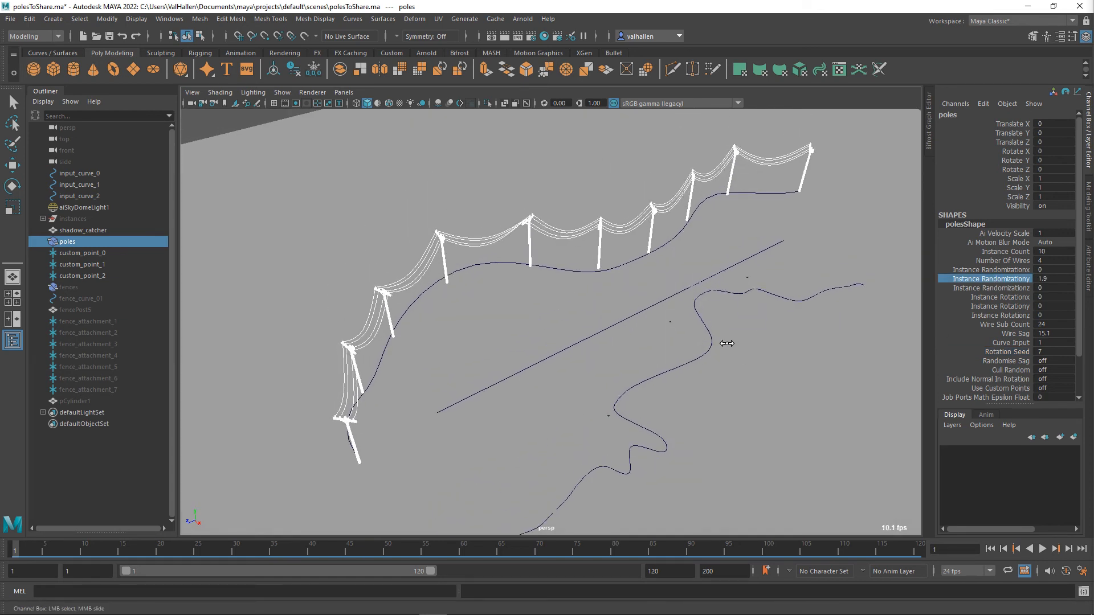
left_click(1009, 352)
middle_click_drag(733, 354, 846, 355)
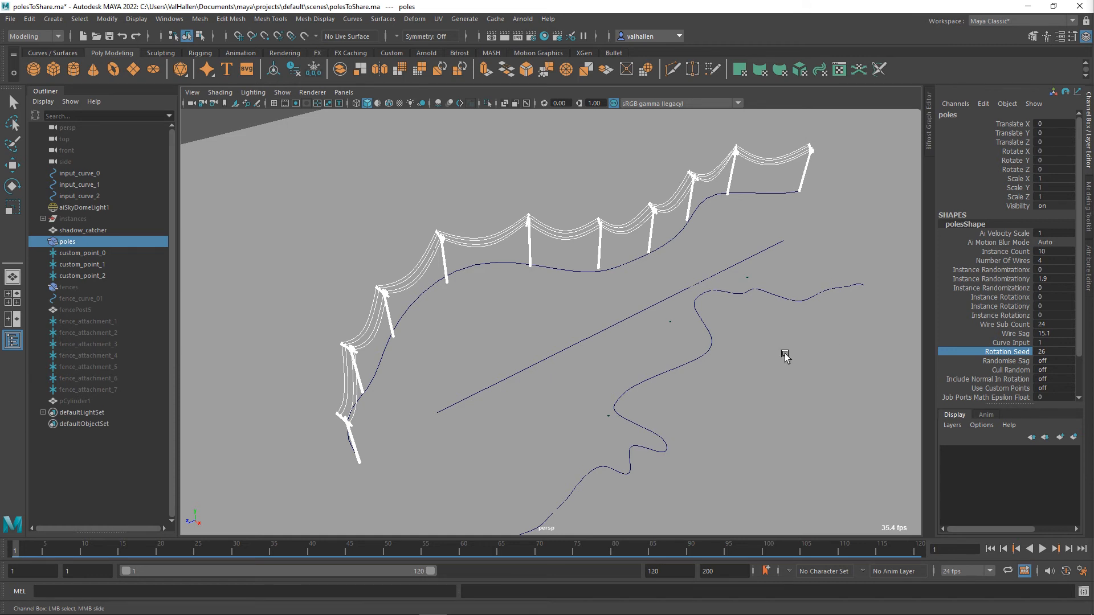
left_click_drag(591, 342, 567, 325, "alt")
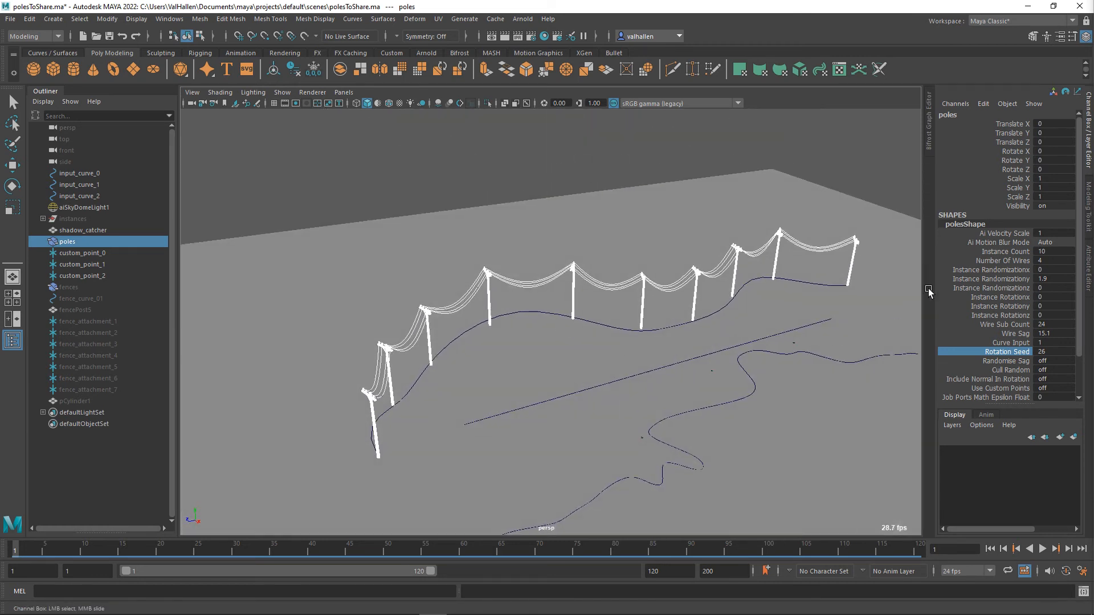
Try Cull Random on the poles, then turn it off again
left_click(1001, 362)
left_click(1007, 371)
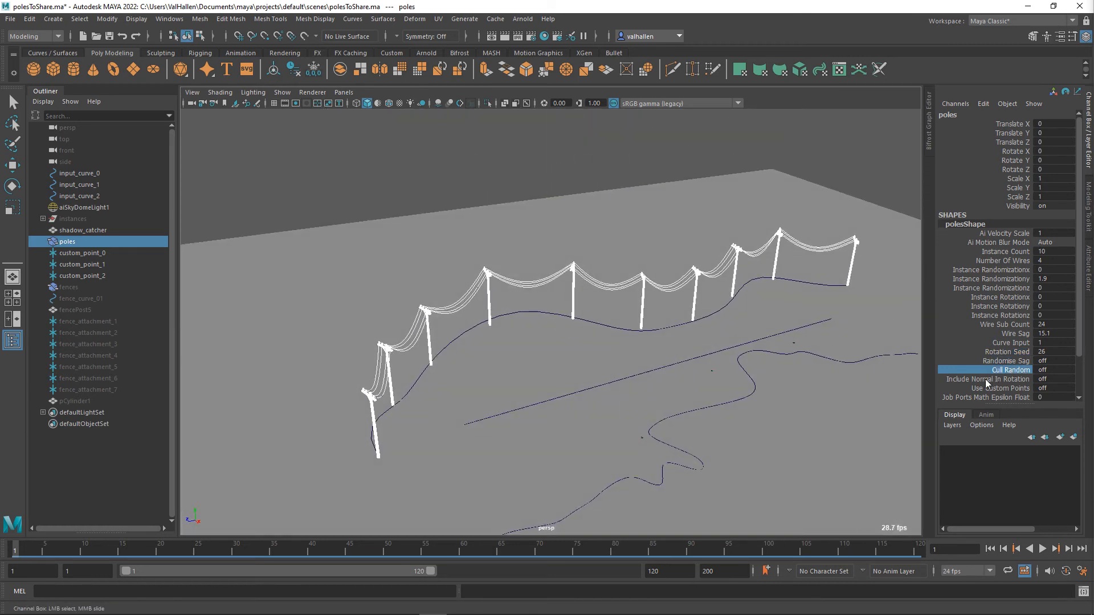
left_click(1052, 370)
type("1")
key("Return")
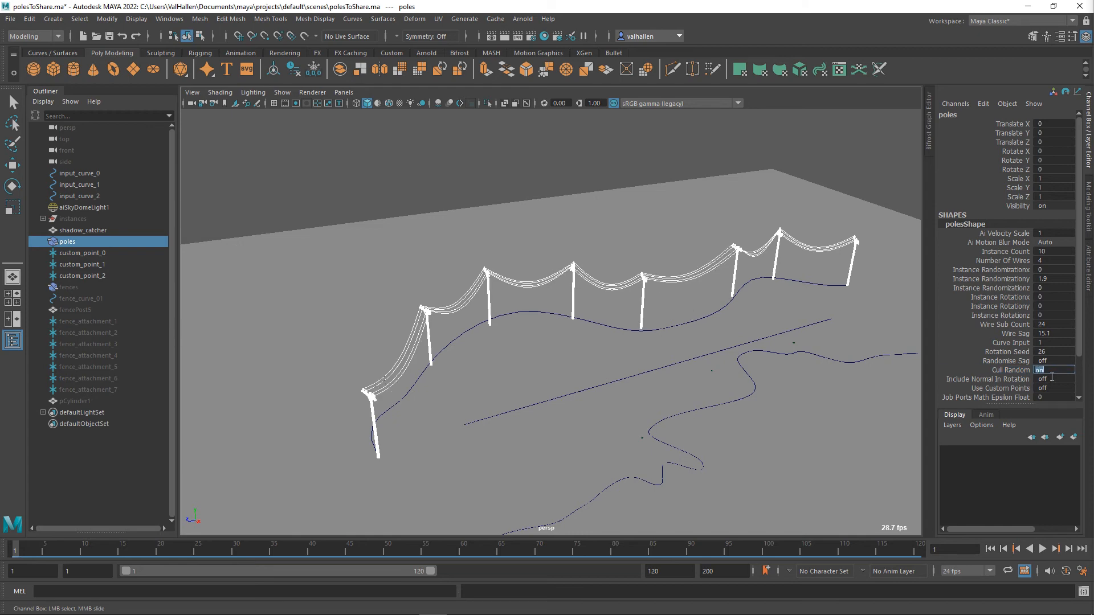
left_click_drag(738, 359, 677, 305, "alt")
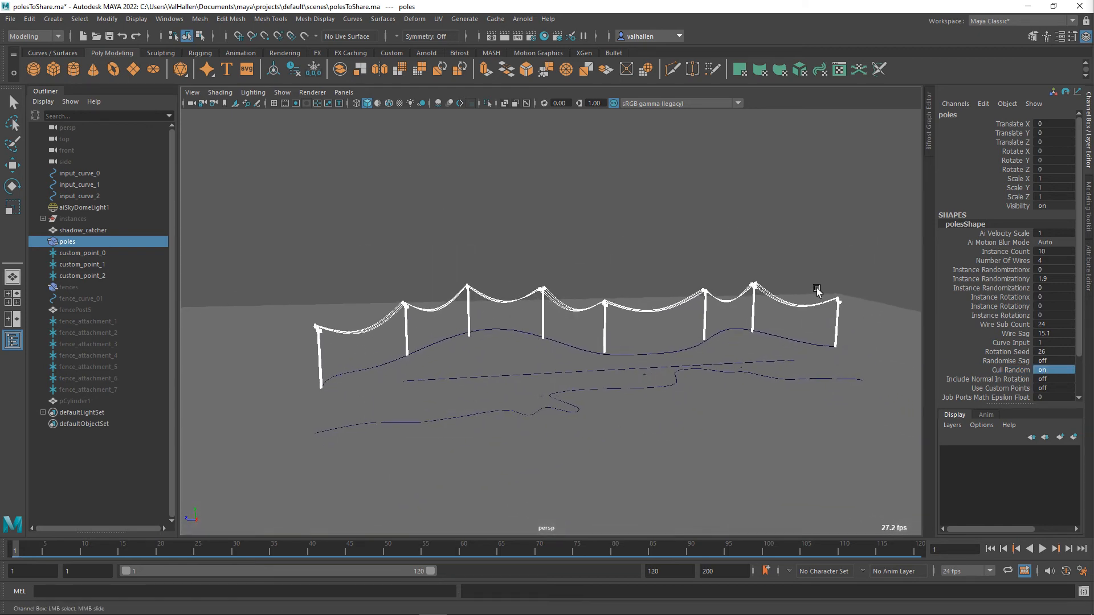
double_click(1061, 368)
type("0")
key("Return")
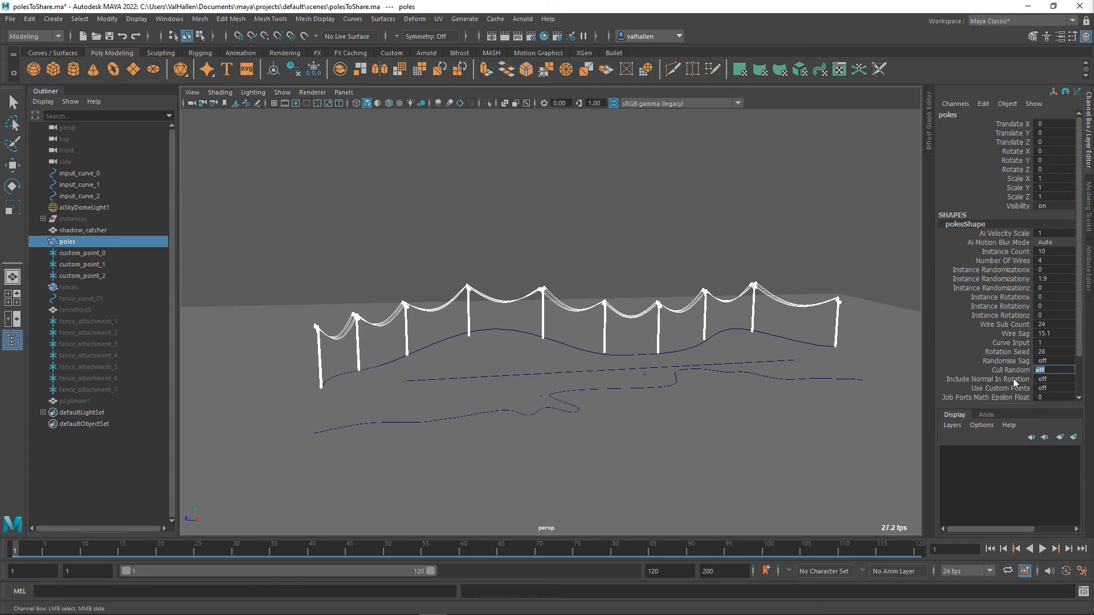
Try Include Normal In Rotation on the poles, then turn it off again
double_click(1068, 381)
type("1")
key("Return")
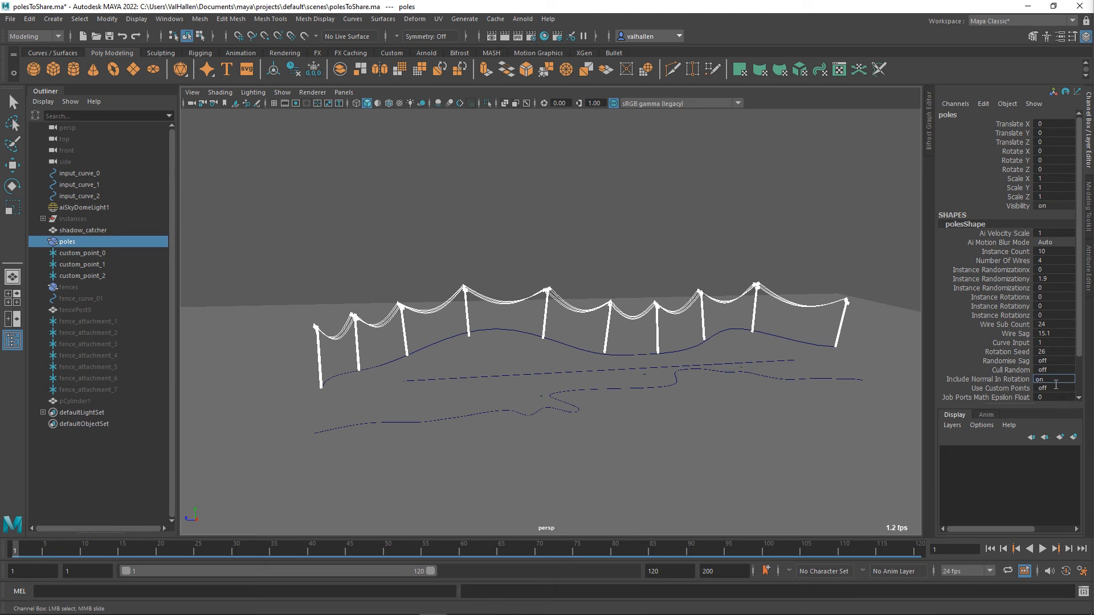
type("0")
key("Return")
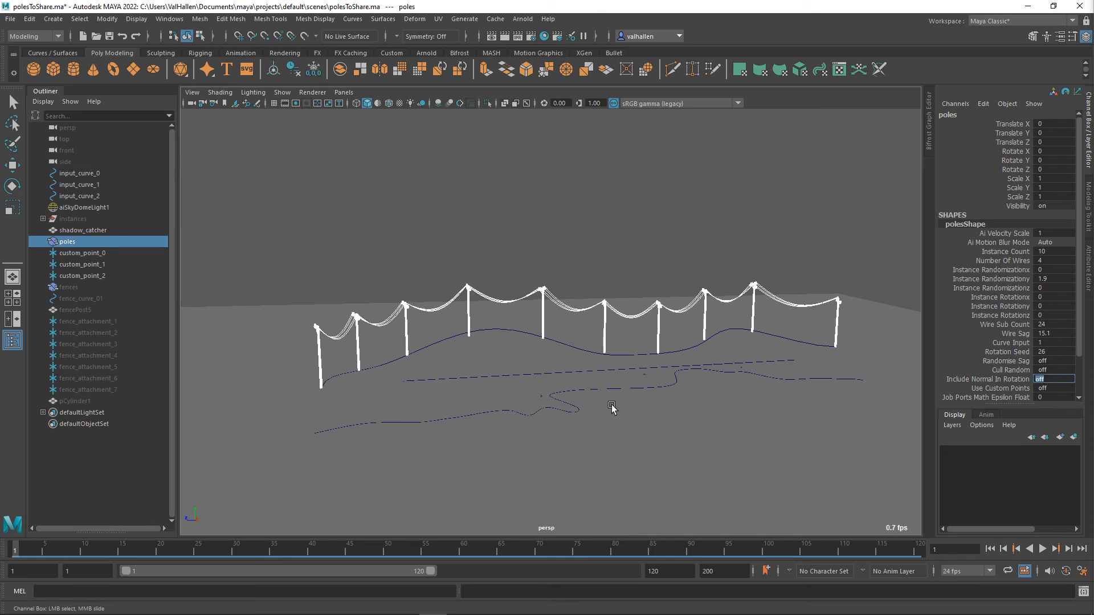
Turn on Use Custom Points for the poles
left_click_drag(739, 361, 590, 368, "alt")
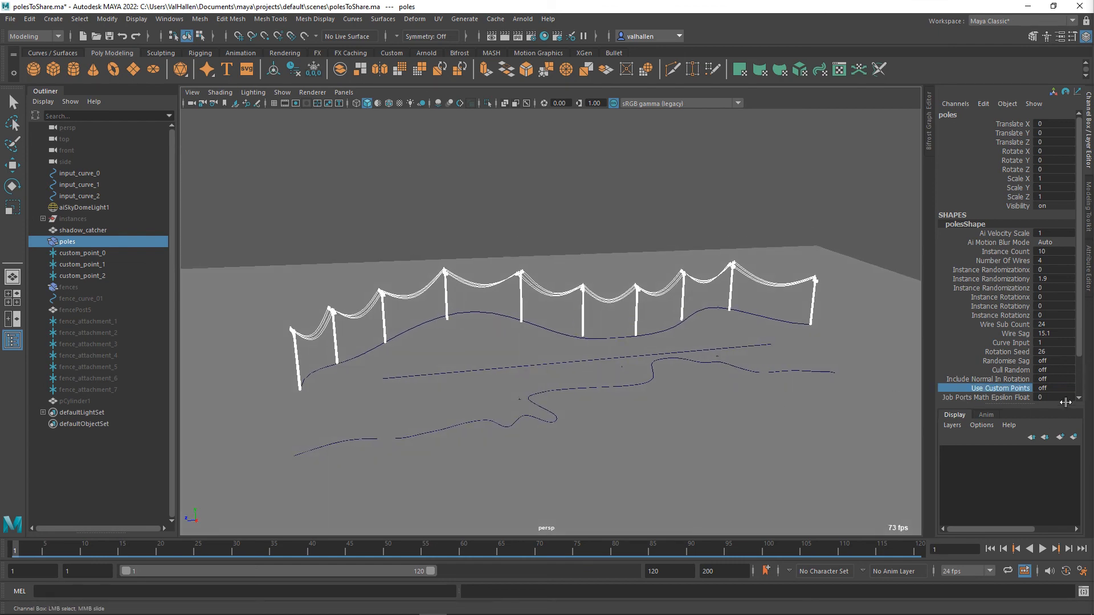
double_click(1055, 388)
type("1")
key("Return")
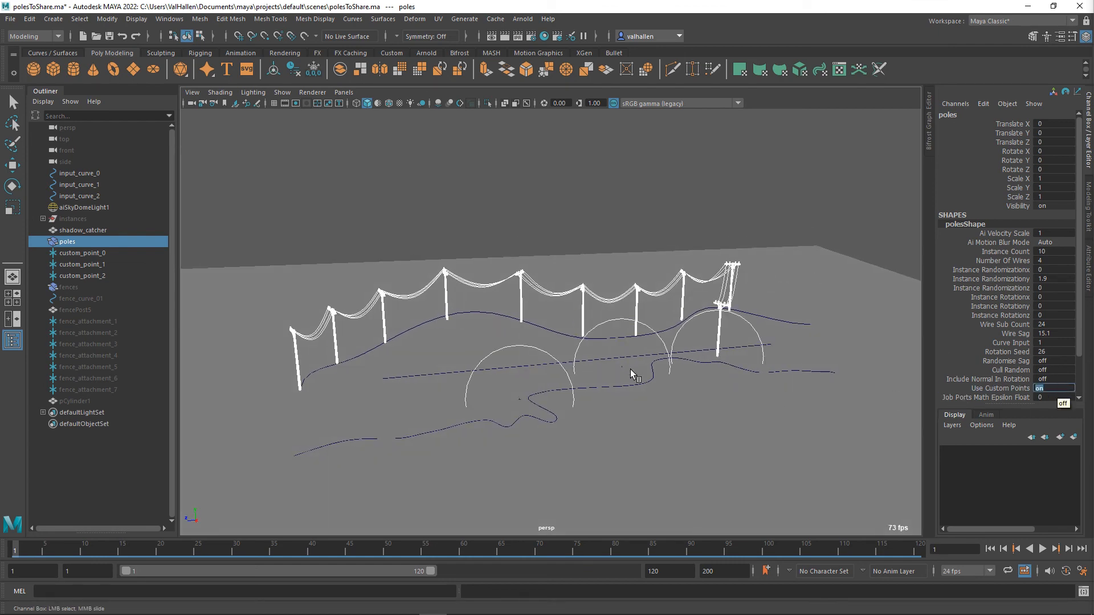
left_click_drag(633, 374, 668, 369, "alt")
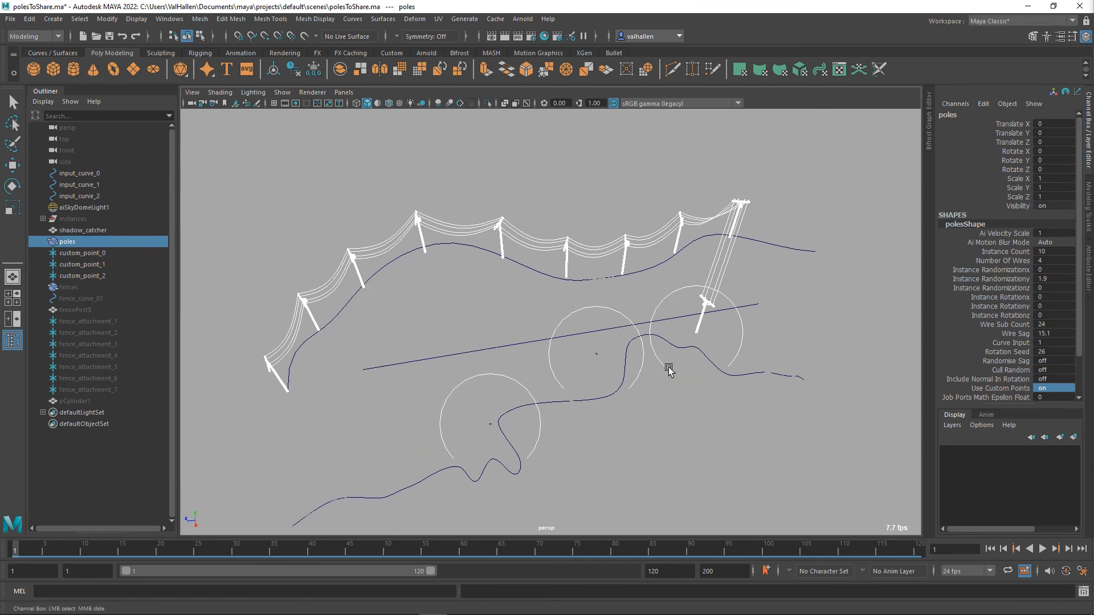
Move custom_point_0 onto the curve carrying the poles, at about X -144.3, Y 18.9, Z -199.8
key("q")
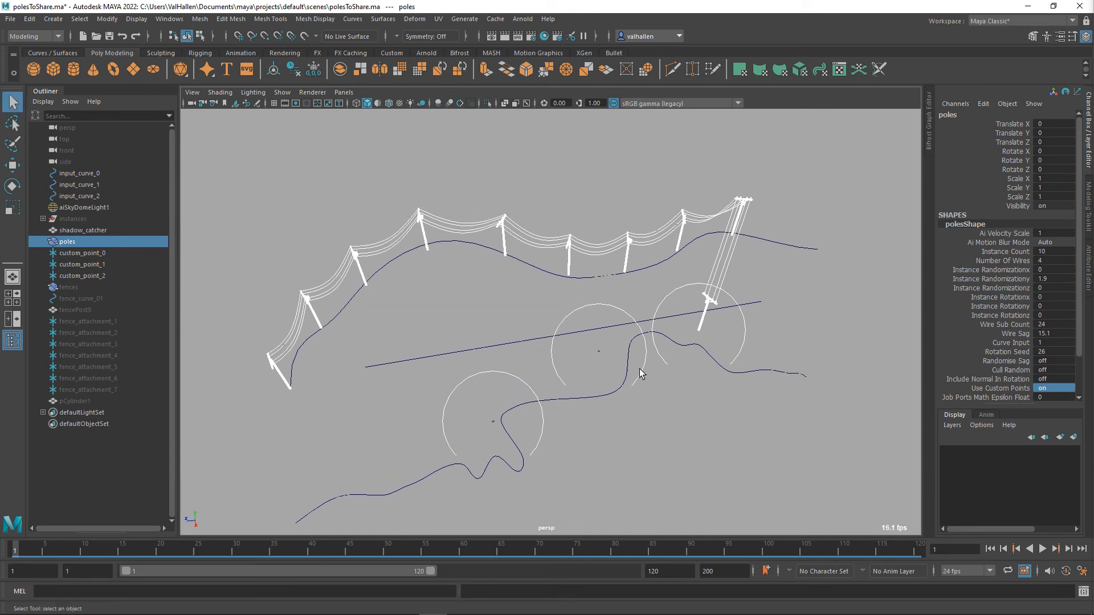
left_click(80, 254)
key("w")
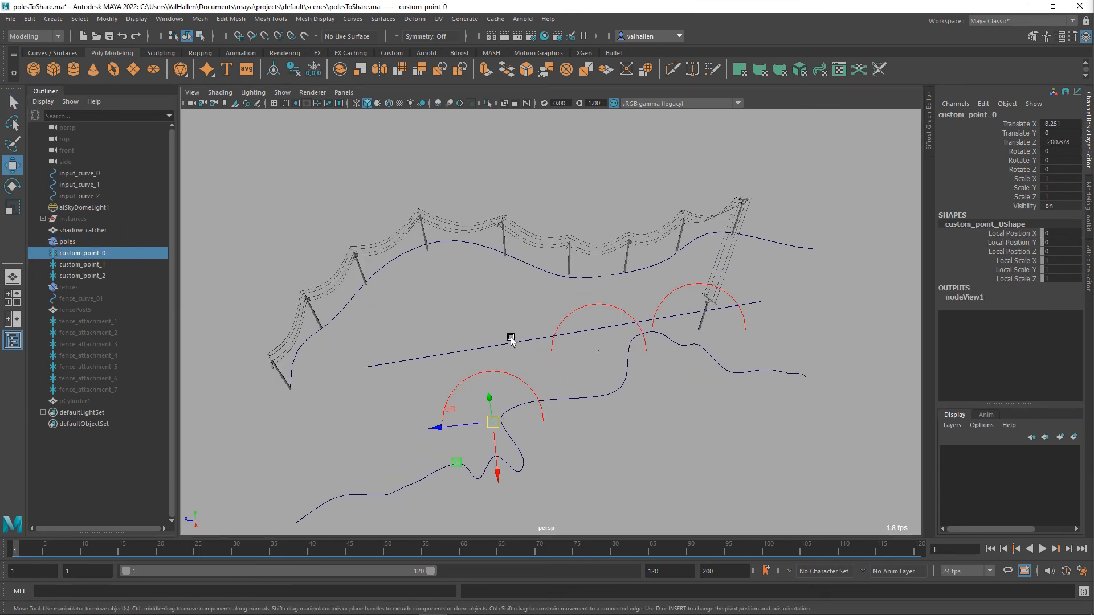
left_click_drag(504, 428, 495, 387)
left_click_drag(512, 367, 418, 383)
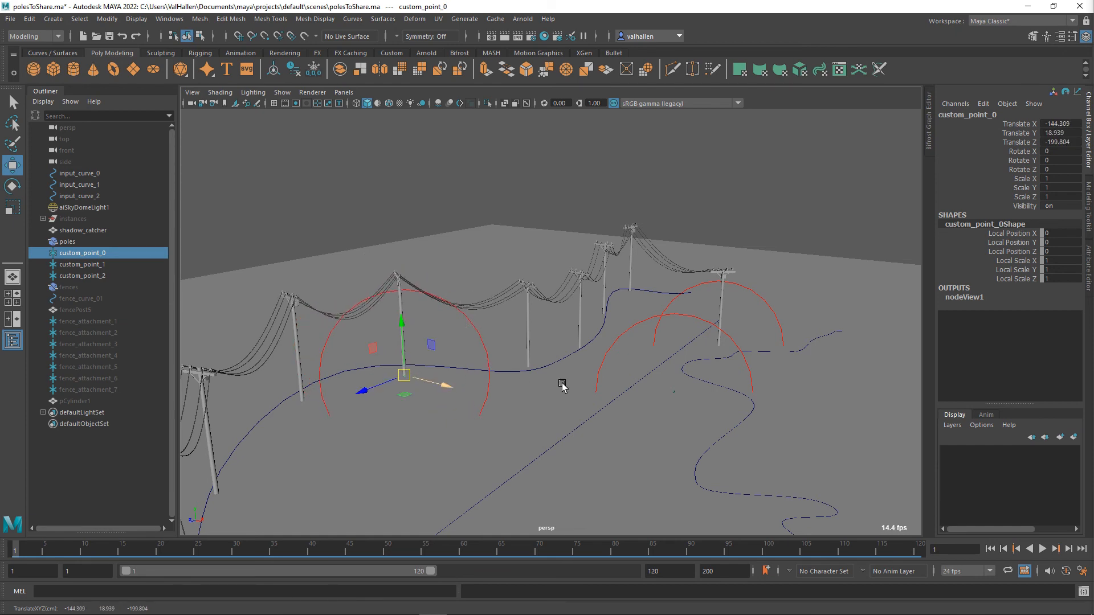
Move custom_point_1 to the pole curve farther along, at about X -130.4, Y 26.4, Z -375
left_click_drag(562, 386, 591, 383, "alt")
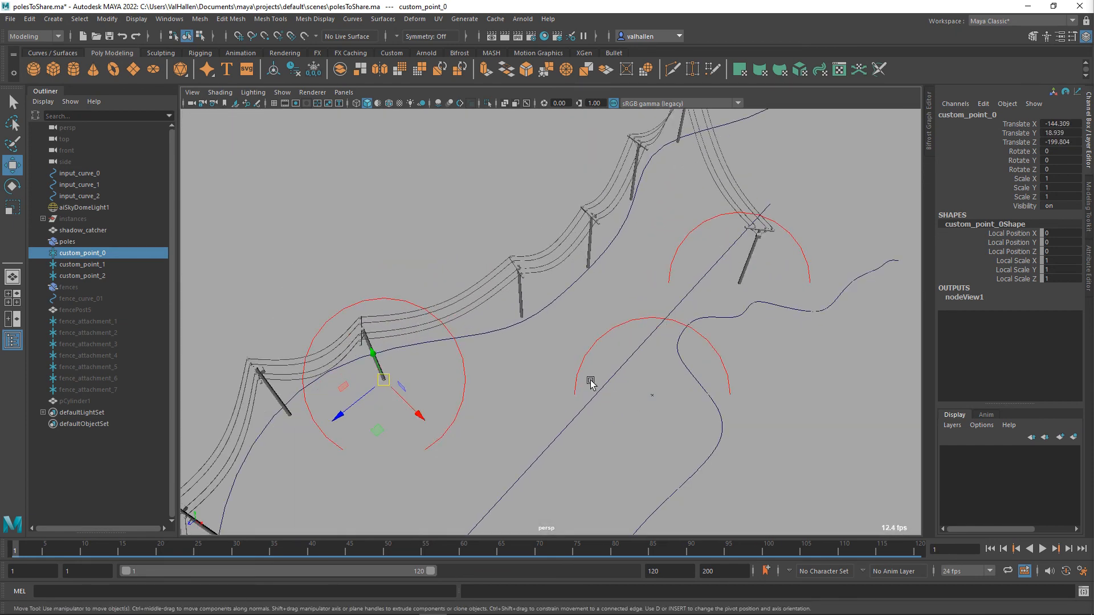
left_click(127, 264)
left_click_drag(742, 288, 638, 209)
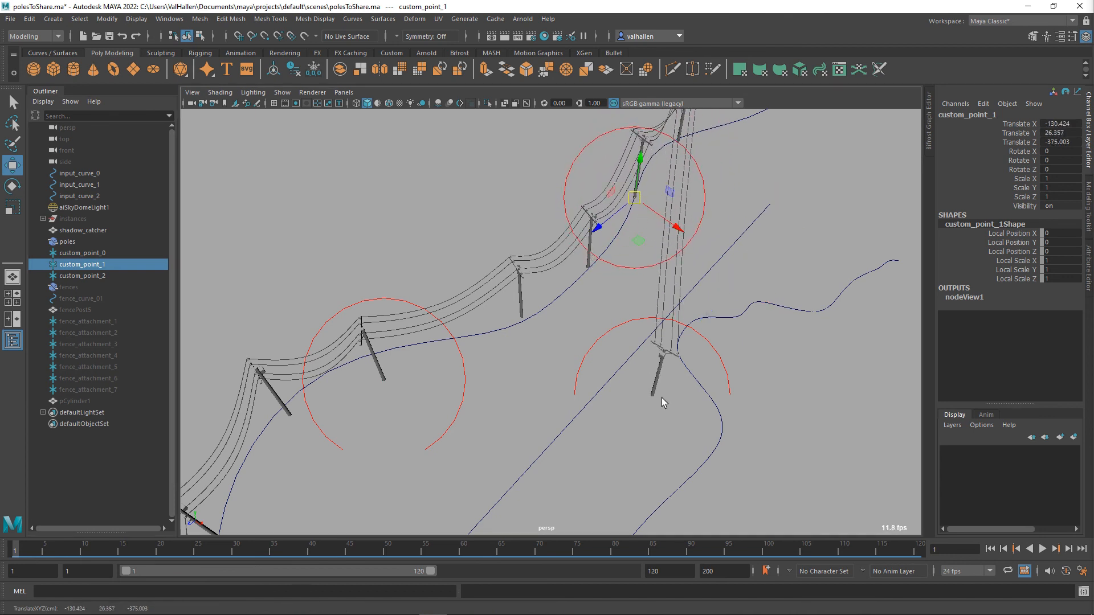
Move custom_point_2 onto the far end of the pole curve, at about X -93.3, Y 87.1, Z -446.1
left_click(98, 279)
scroll(738, 297, "down", 3)
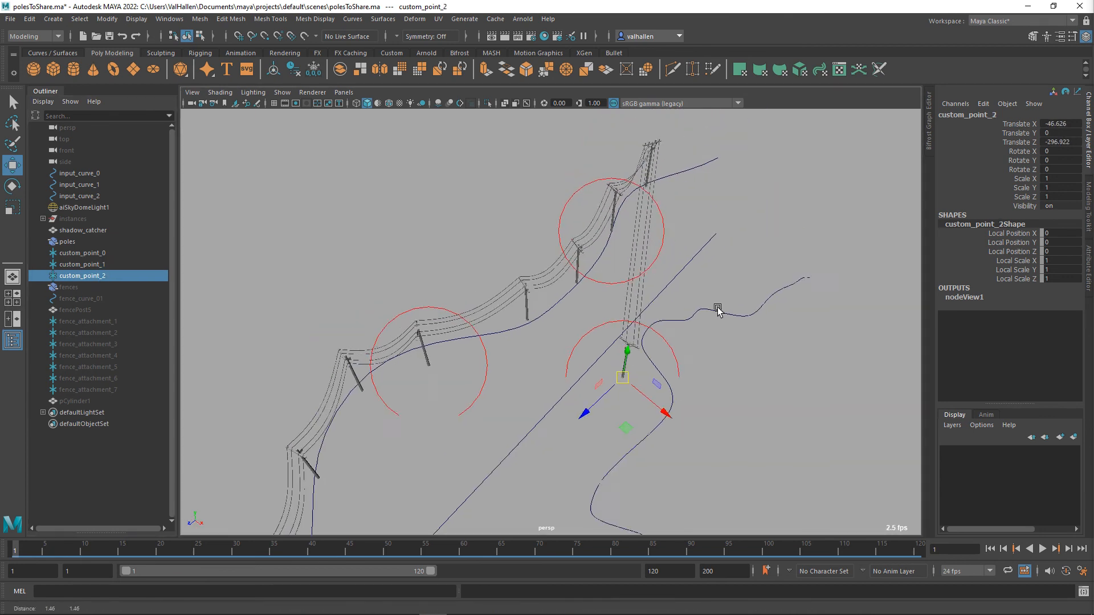
middle_click_drag(718, 308, 633, 358, "alt")
left_click_drag(538, 431, 642, 211)
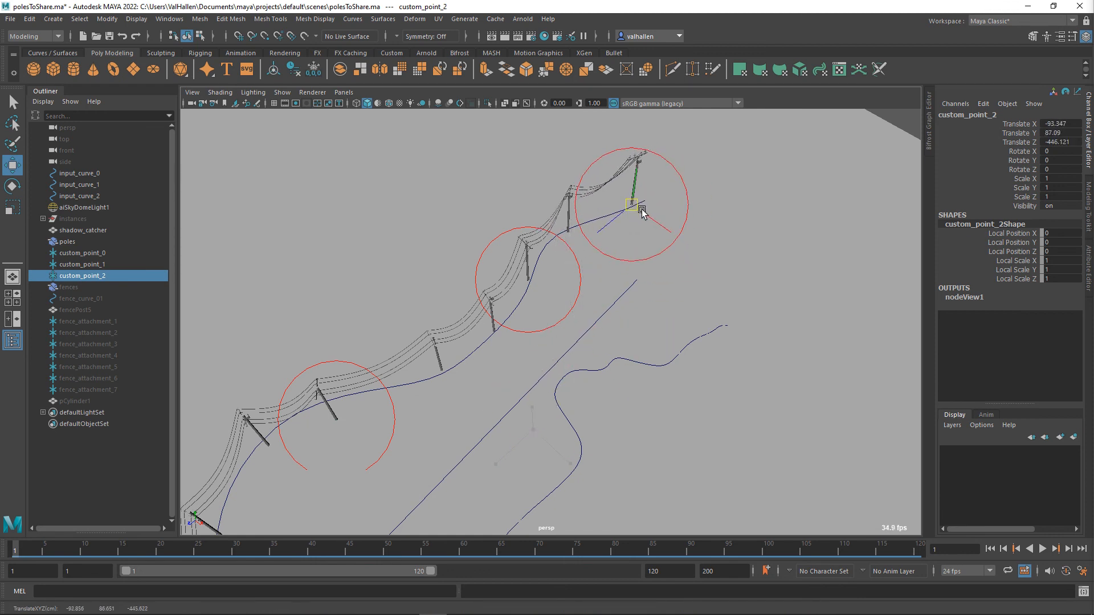
Move custom_point_1 back along the pole line and off the curve, to about X -133.5, Y 0, Z -222.2
left_click(102, 265)
left_click_drag(528, 279, 429, 329)
left_click_drag(429, 328, 681, 347, "alt")
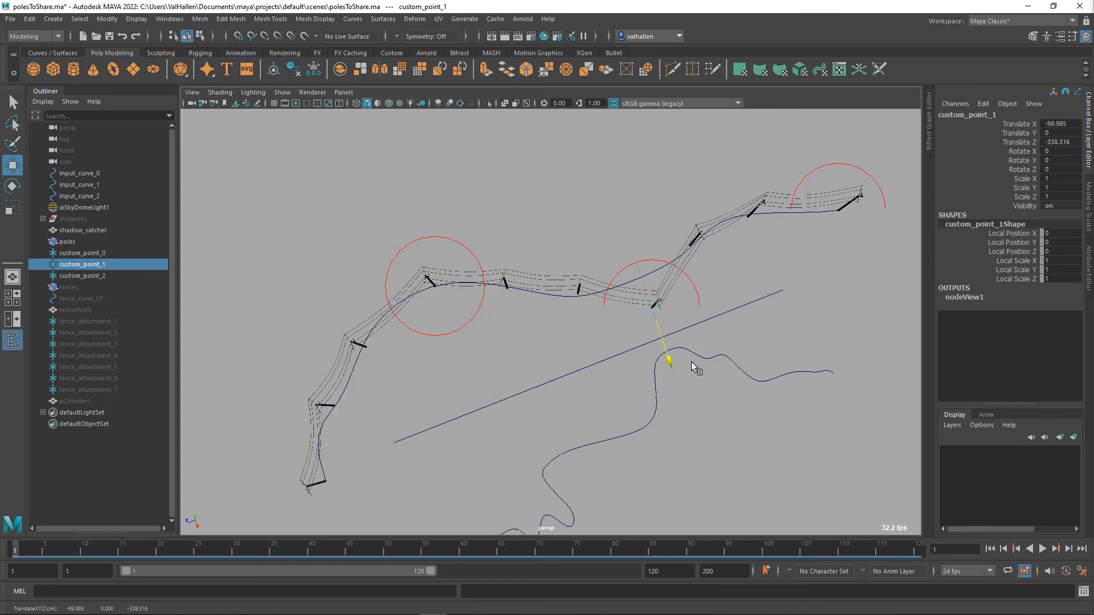
mouse_move(603, 335)
left_mouse_down()
mouse_move(627, 364)
mouse_move(661, 320)
mouse_move(564, 327)
mouse_move(478, 379)
mouse_move(493, 306)
mouse_move(490, 359)
mouse_move(614, 259)
mouse_move(525, 254)
mouse_move(893, 286)
left_mouse_up()
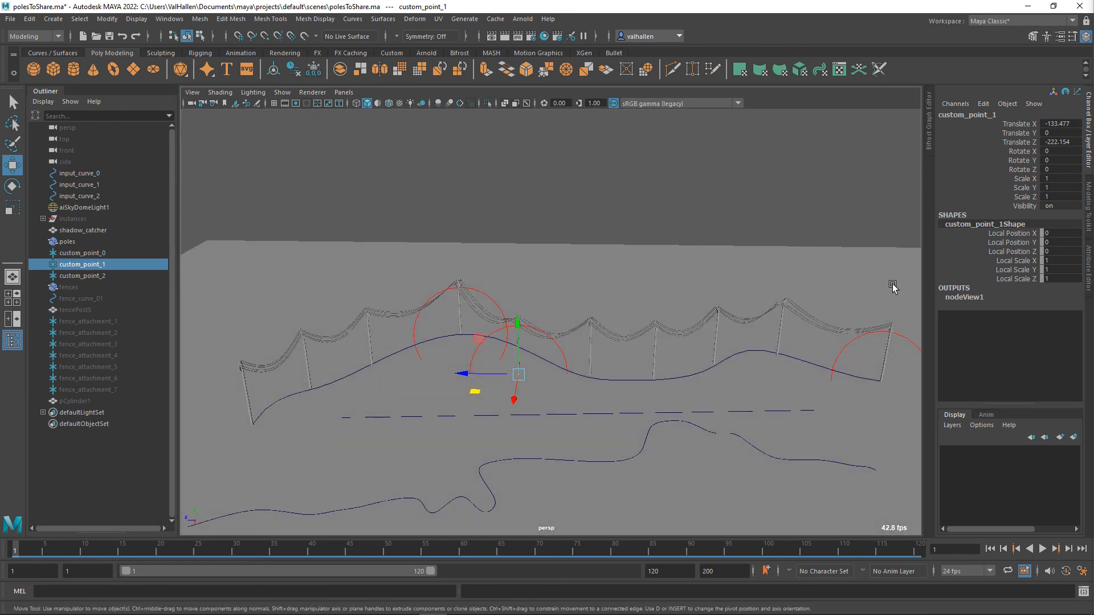
Select the poles object and open its polesShape graph in the Bifrost Graph Editor, showing the main_input node
left_click(106, 242)
left_click_drag(585, 230, 595, 242, "alt")
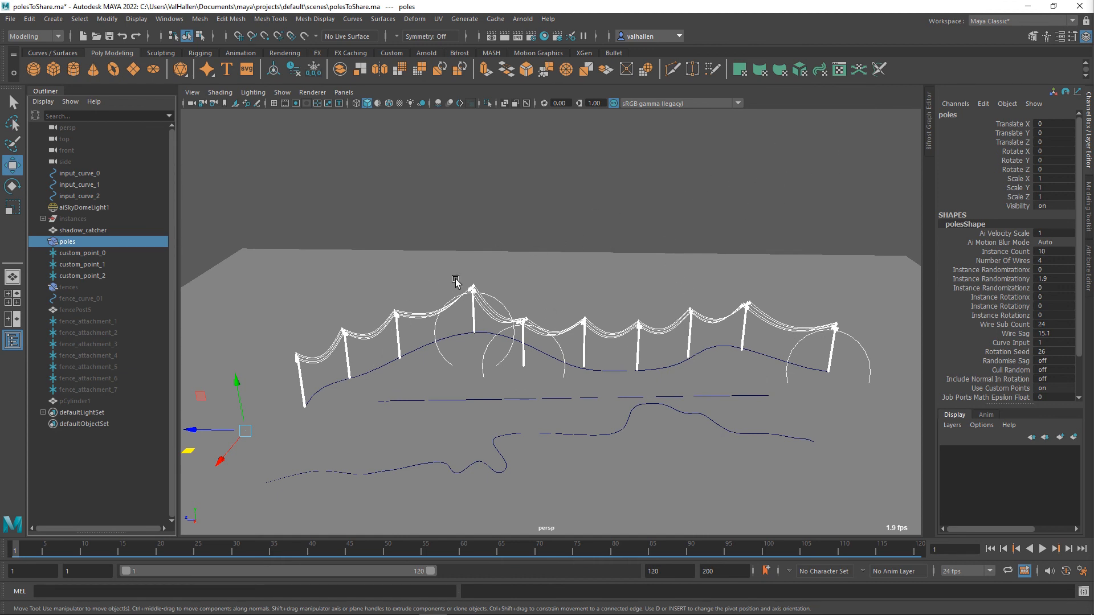
left_click_drag(456, 281, 391, 247, "alt")
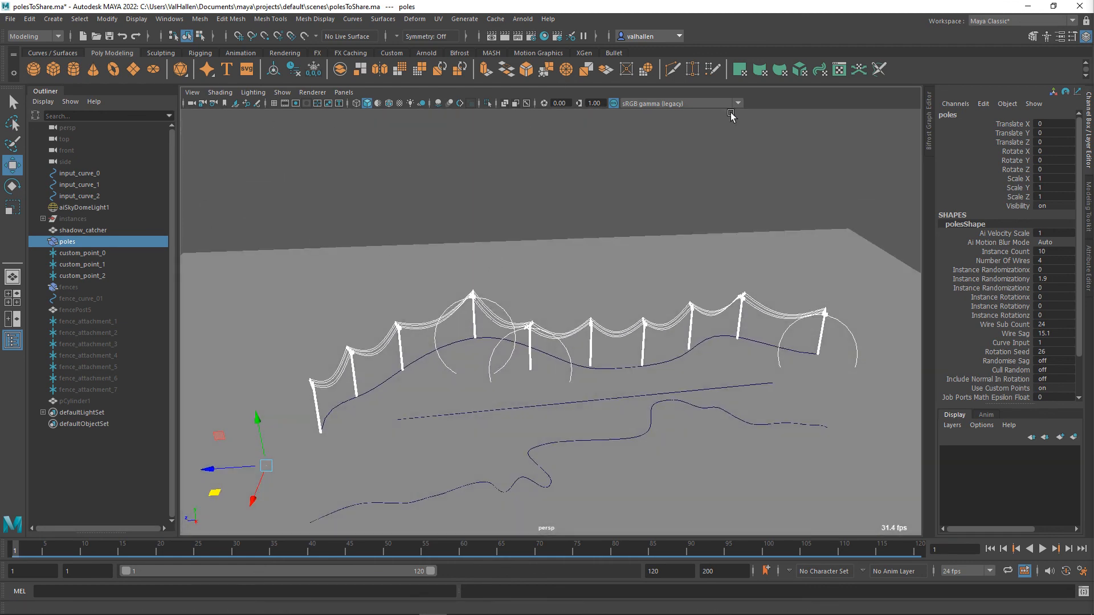
left_click(929, 127)
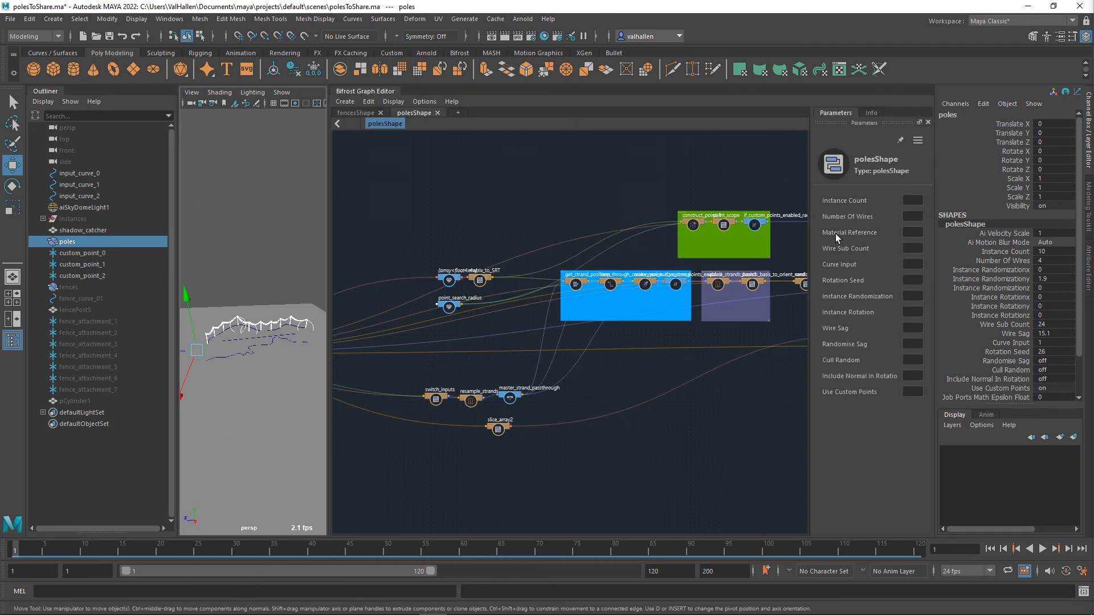
middle_click_drag(574, 275, 747, 275, "alt")
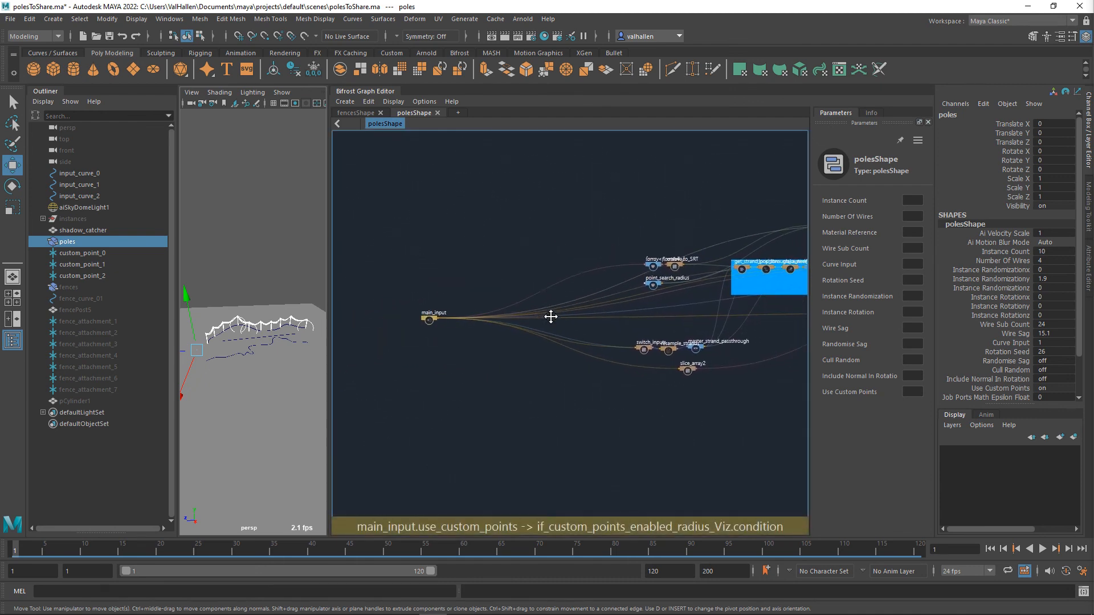